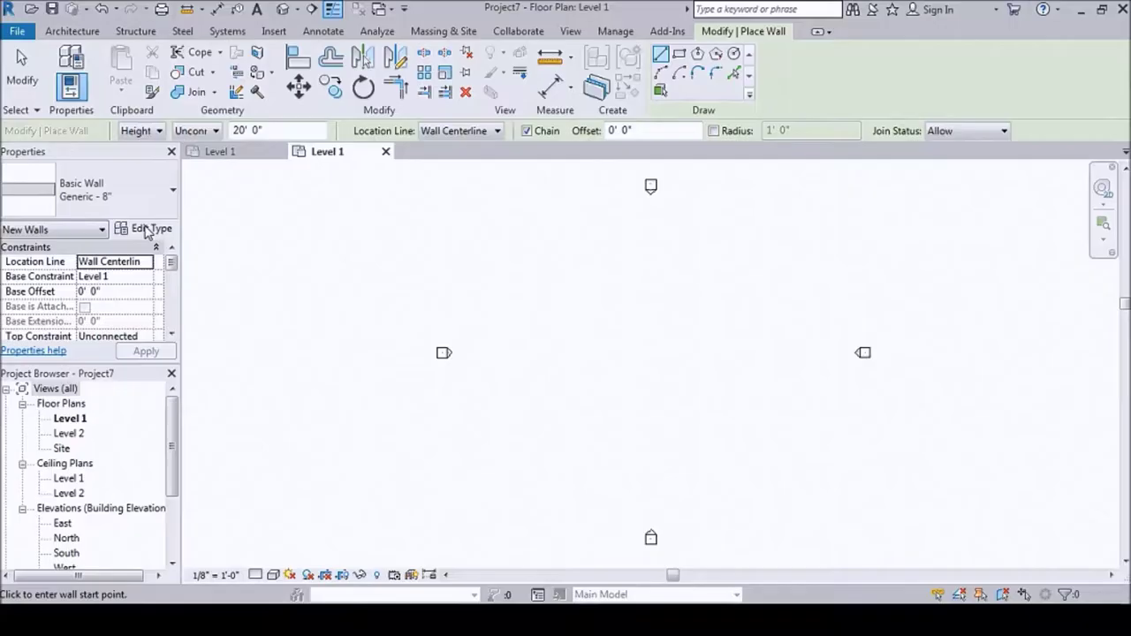
# Duplicate the Generic - 8" wall type as a new type named 2x6
pyautogui.click(146, 225)
pyautogui.click(1070, 82)
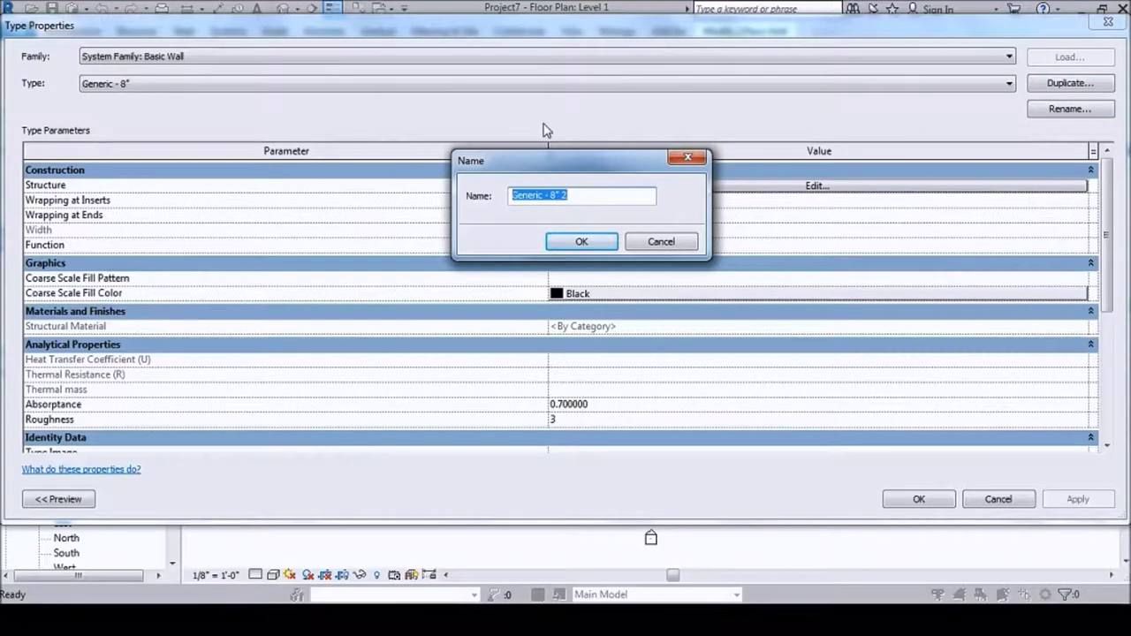
pyautogui.write('6')
pyautogui.press('Return')
# Make the 2x6 structure layer Softwood, Lumber with Crosshatch-small cut and surface patterns
pyautogui.click(775, 187)
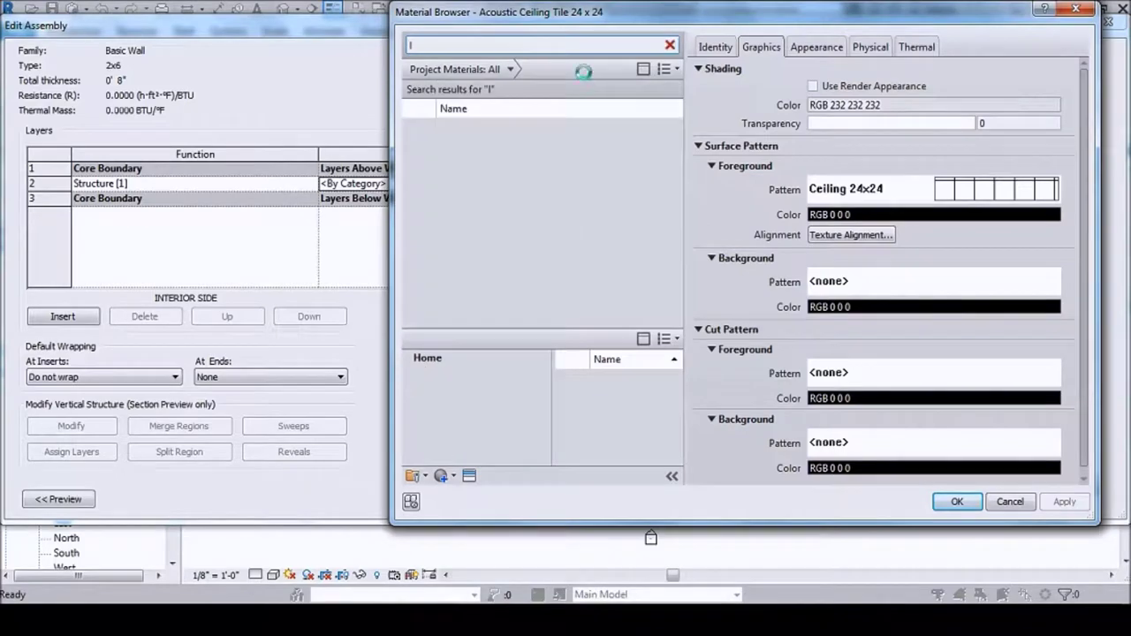
pyautogui.write('um')
pyautogui.click(494, 167)
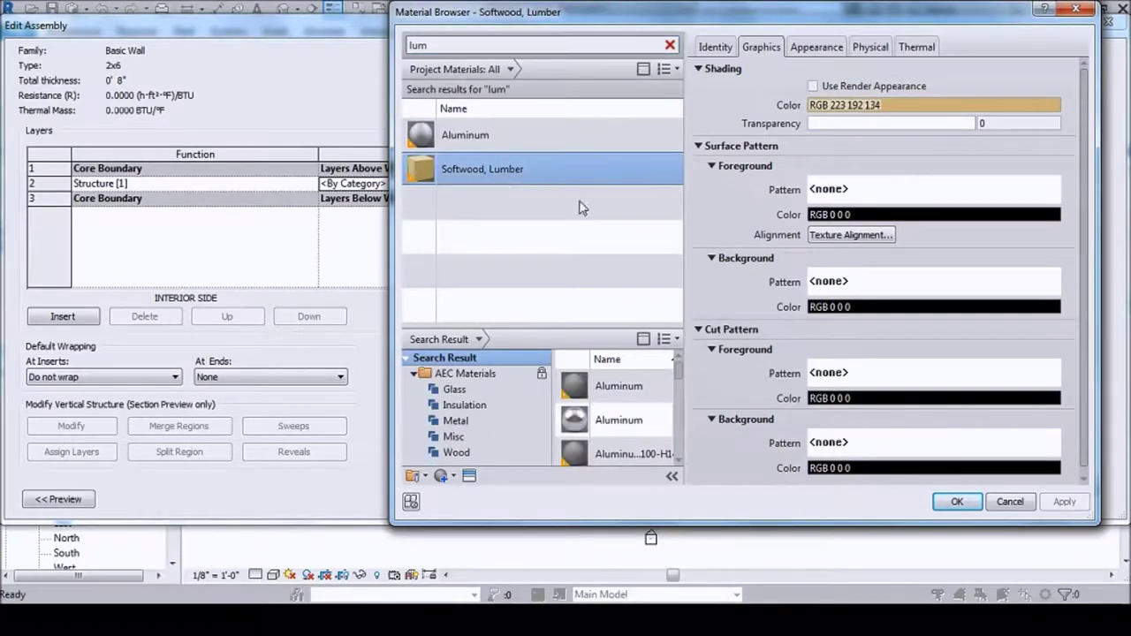
pyautogui.press('Return')
pyautogui.click(558, 183)
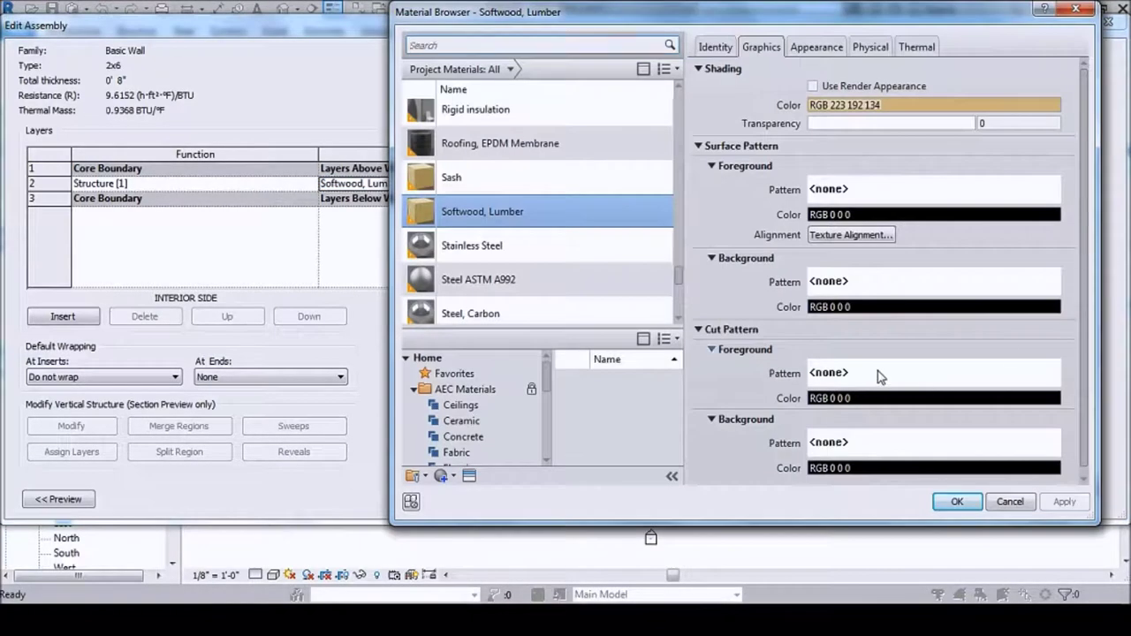
pyautogui.click(879, 377)
pyautogui.moveTo(614, 275)
pyautogui.mouseDown()
pyautogui.moveTo(620, 315)
pyautogui.moveTo(614, 265)
pyautogui.mouseUp()
pyautogui.click(415, 367)
pyautogui.click(527, 474)
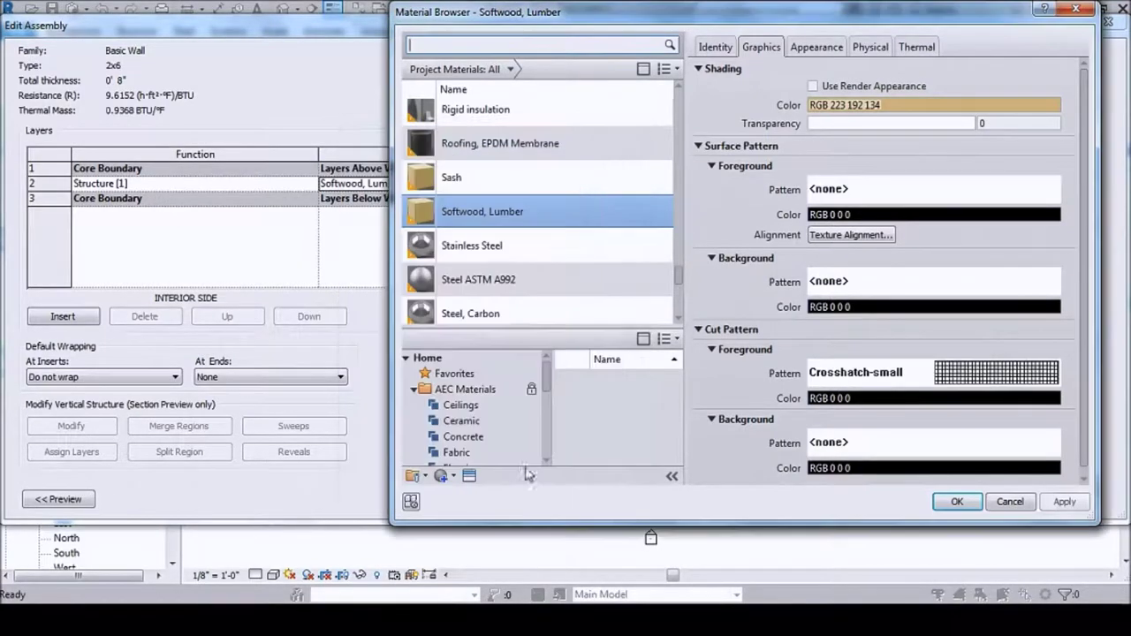
pyautogui.click(976, 280)
pyautogui.click(505, 477)
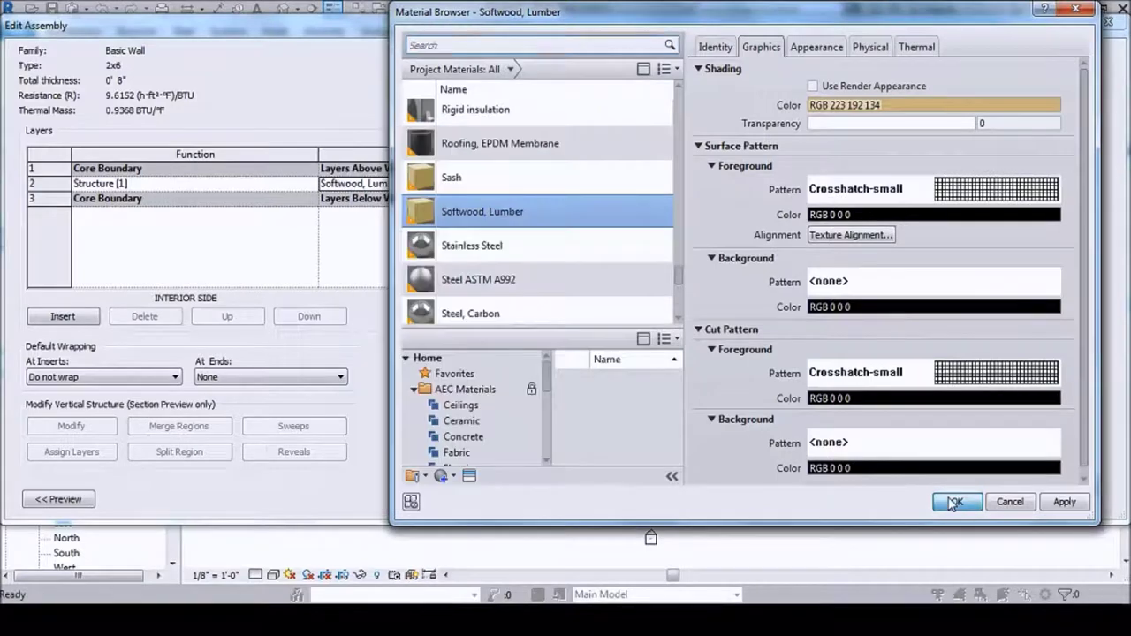
pyautogui.click(956, 501)
# Add three new layers to the 2x6 wall, placing them on exterior and interior sides
pyautogui.click(63, 316)
pyautogui.click(63, 316)
pyautogui.click(227, 316)
pyautogui.click(227, 316)
pyautogui.click(583, 198)
pyautogui.click(308, 317)
pyautogui.click(308, 316)
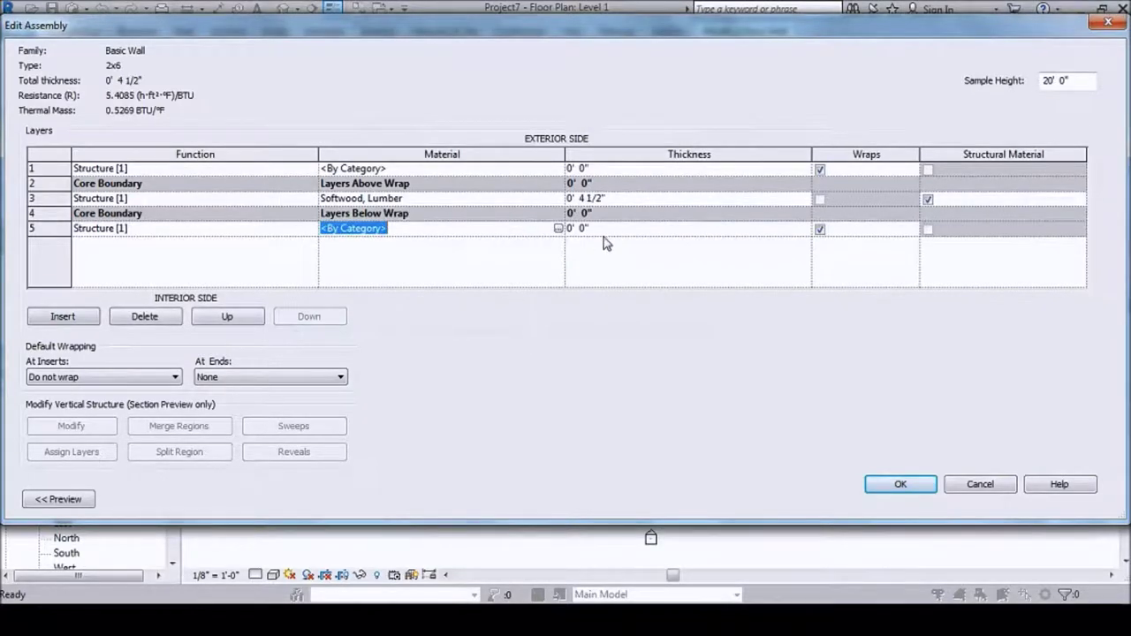
pyautogui.click(63, 317)
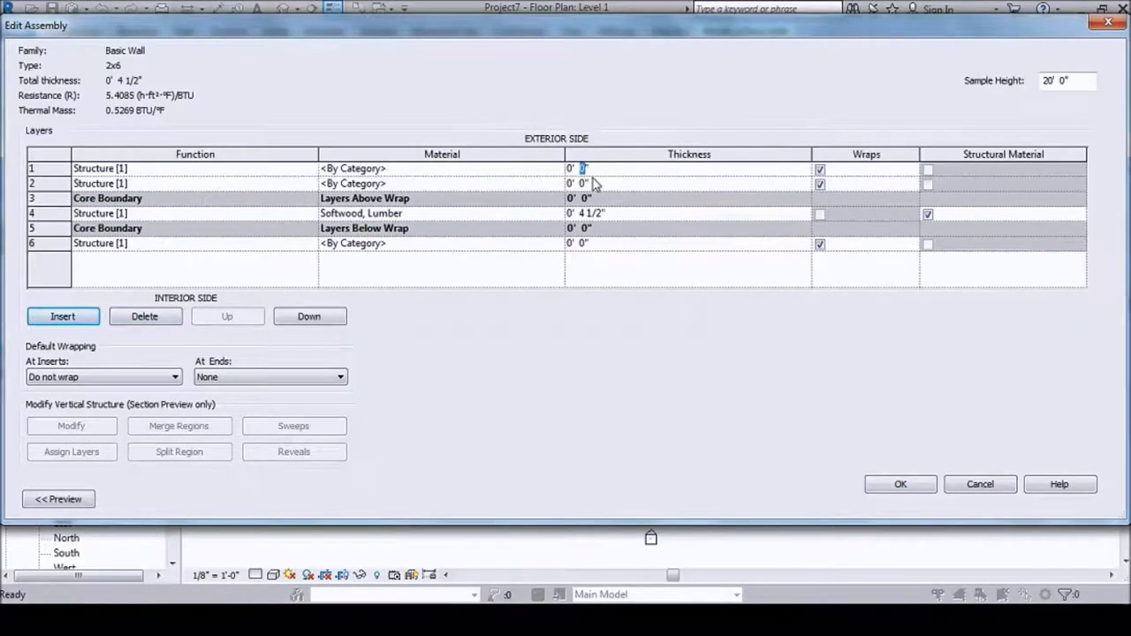
pyautogui.click(584, 244)
pyautogui.write('1/2')
# Assign Gypsum Wall Board to the innermost and second wall layers
pyautogui.click(421, 249)
pyautogui.click(560, 244)
pyautogui.write('gyp')
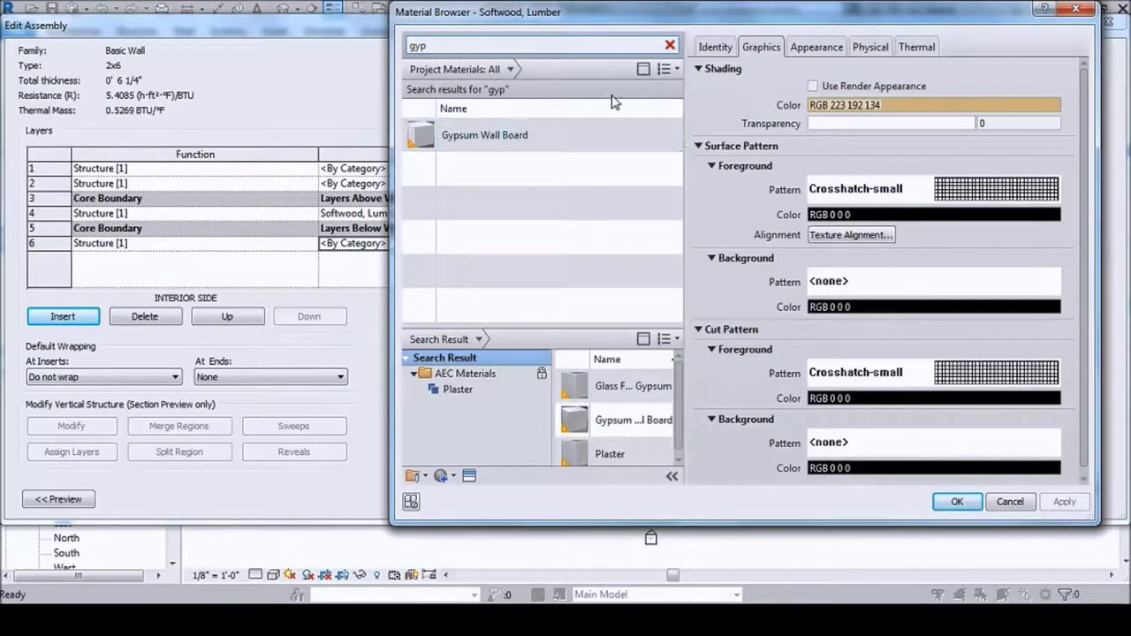
pyautogui.click(956, 501)
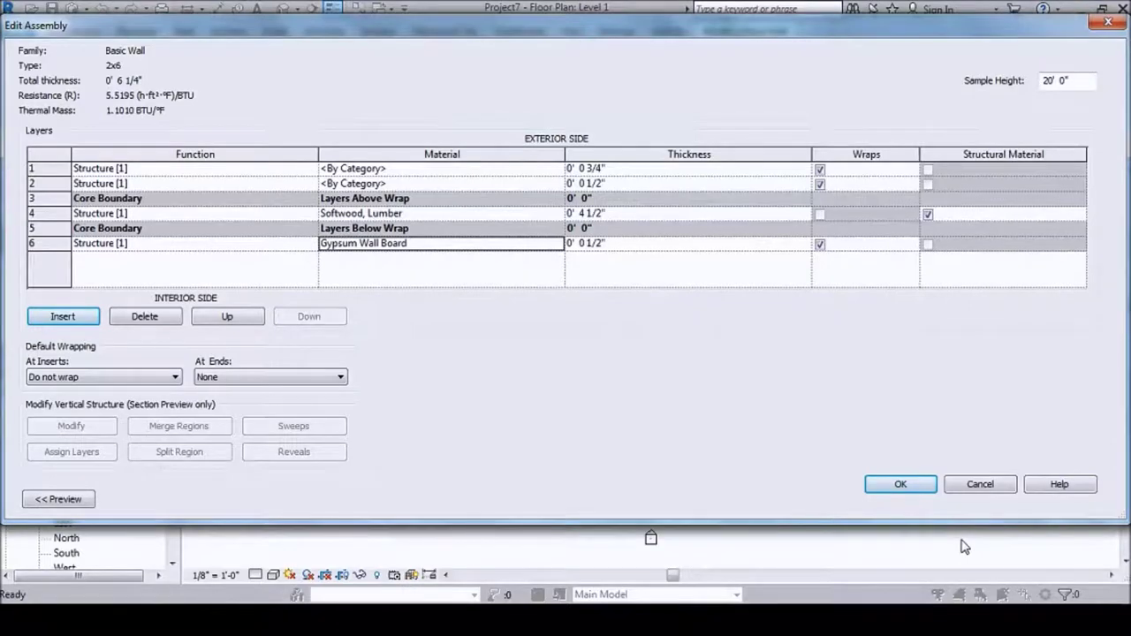
pyautogui.click(558, 183)
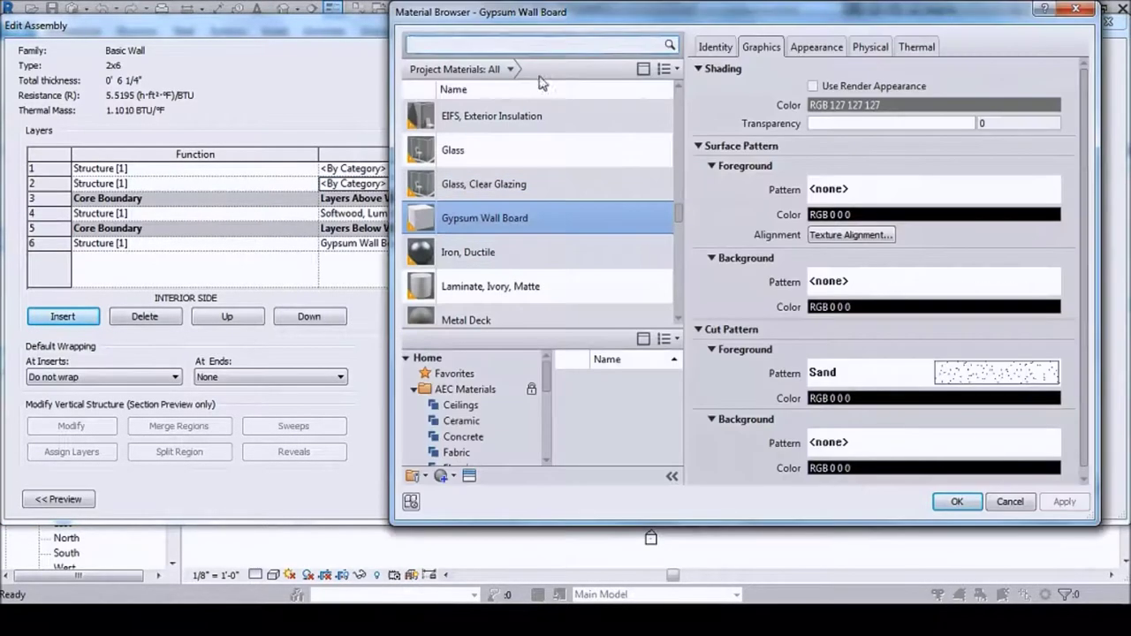
pyautogui.click(958, 502)
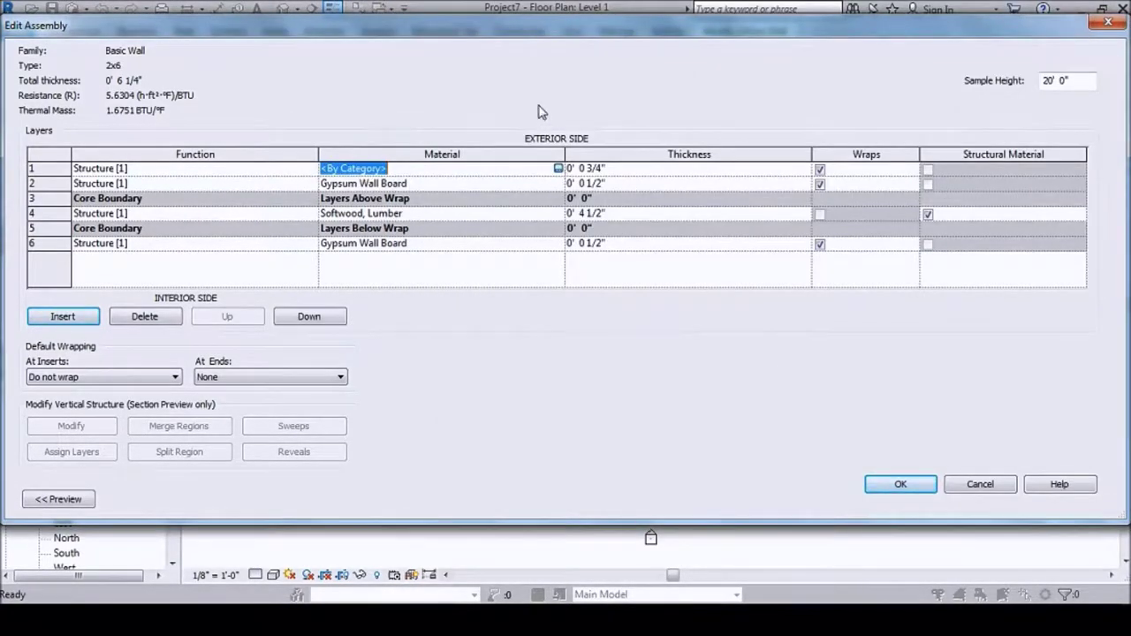
# Assign Siding, Clapboard to the outermost layer of the 2x6 wall
pyautogui.click(559, 168)
pyautogui.click(538, 42)
pyautogui.write('siding')
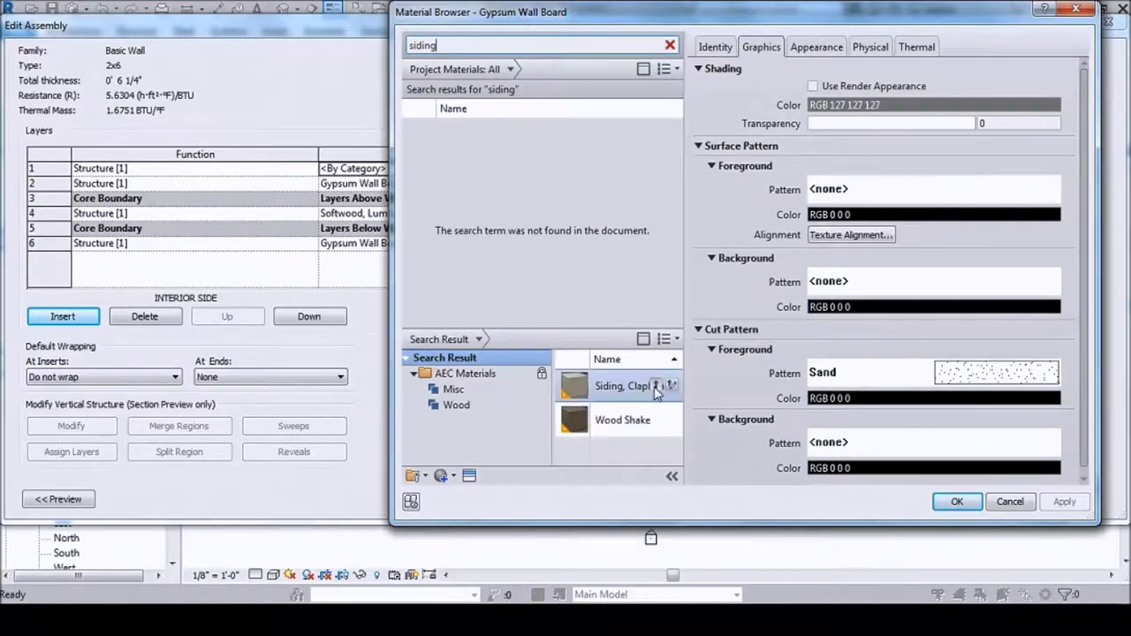
pyautogui.click(656, 388)
pyautogui.click(956, 501)
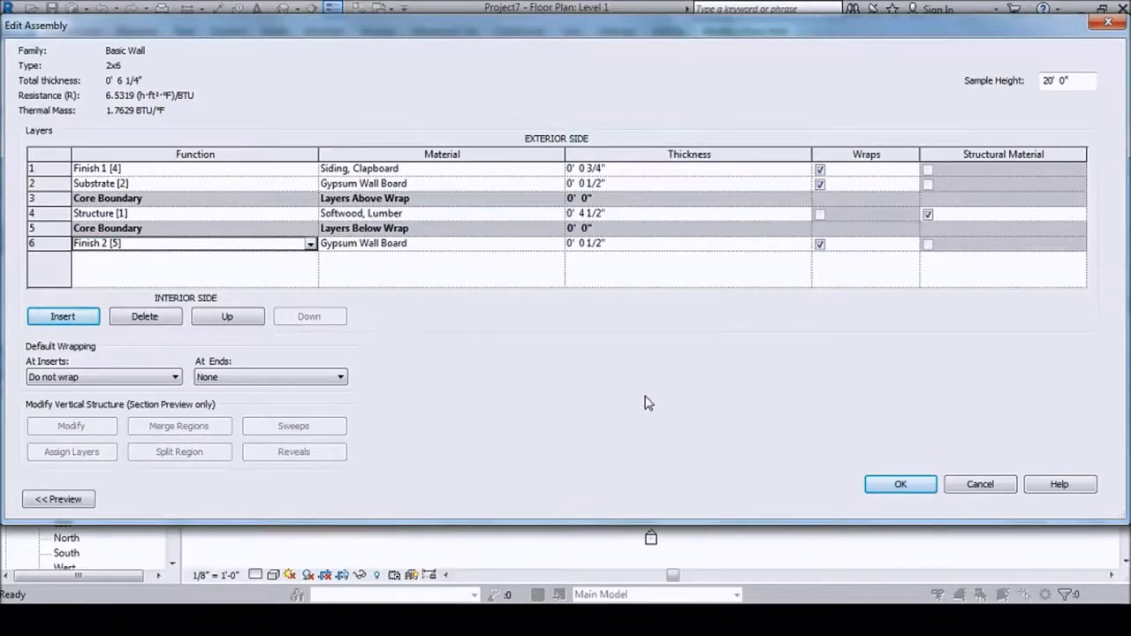
# Give the Siding, Clapboard material a surface pattern and save the 2x6 wall type
pyautogui.click(525, 173)
pyautogui.click(558, 168)
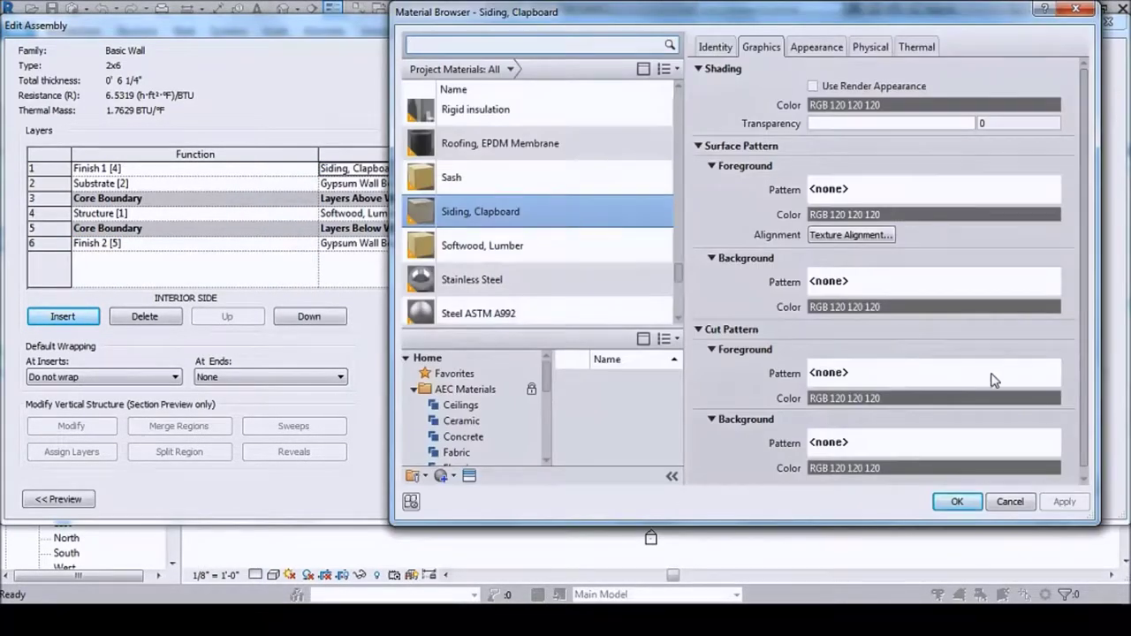
pyautogui.click(954, 188)
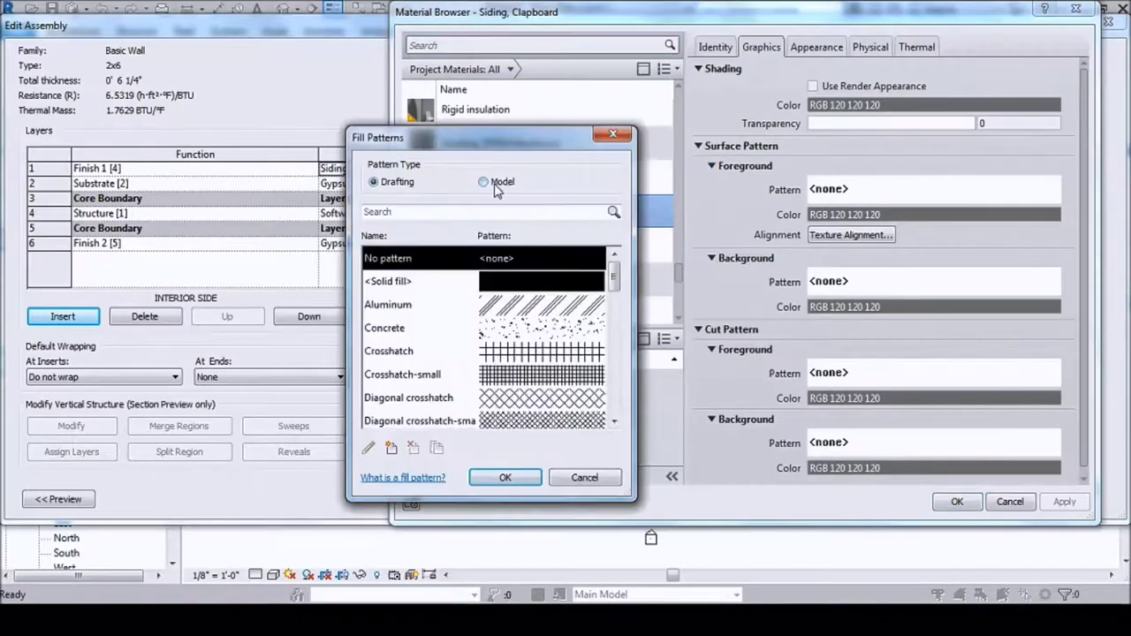
pyautogui.click(505, 477)
pyautogui.click(957, 501)
pyautogui.click(901, 487)
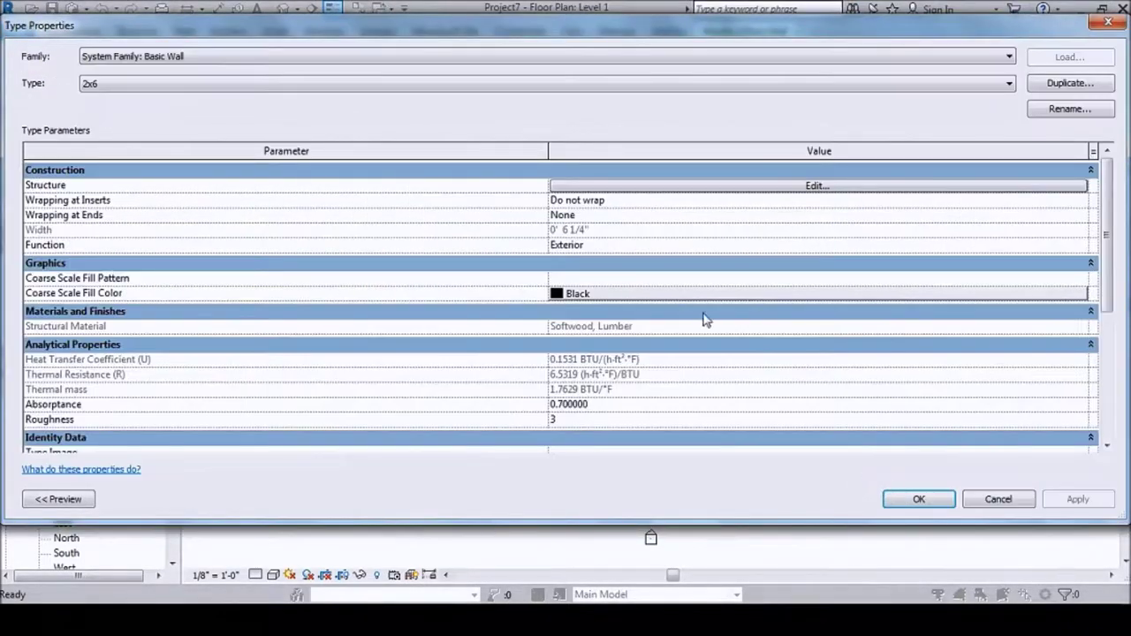
pyautogui.click(930, 497)
# Duplicate the 2x6 wall type as a new type named 2x4
pyautogui.click(151, 228)
pyautogui.click(1070, 82)
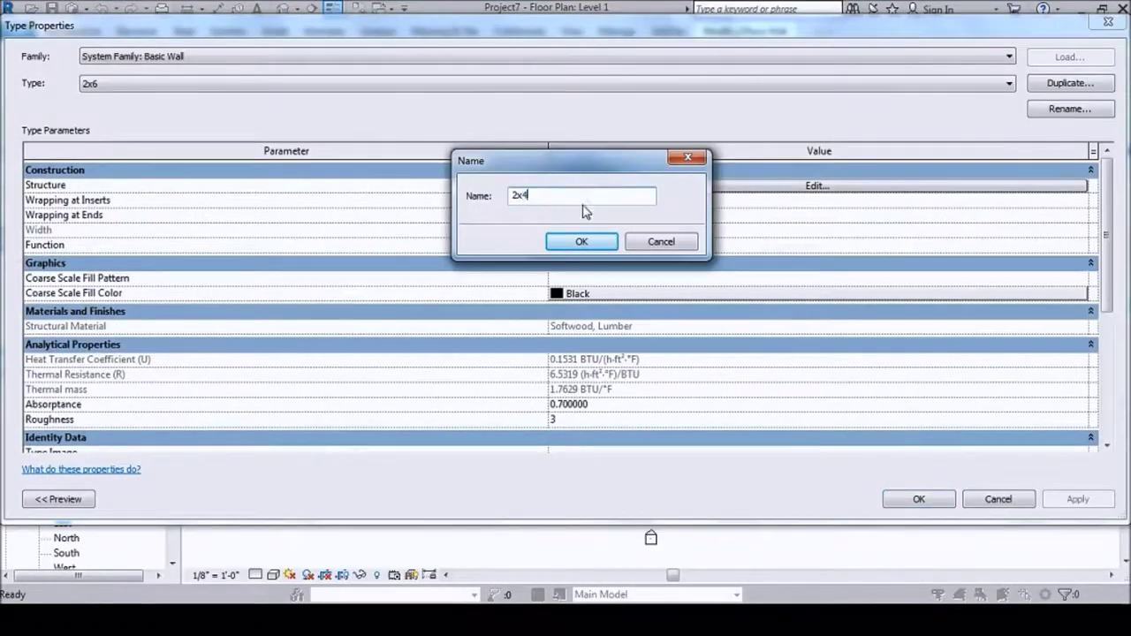
pyautogui.write('4')
pyautogui.press('Return')
# Delete the siding layer from the 2x4 wall structure and save the type
pyautogui.click(698, 186)
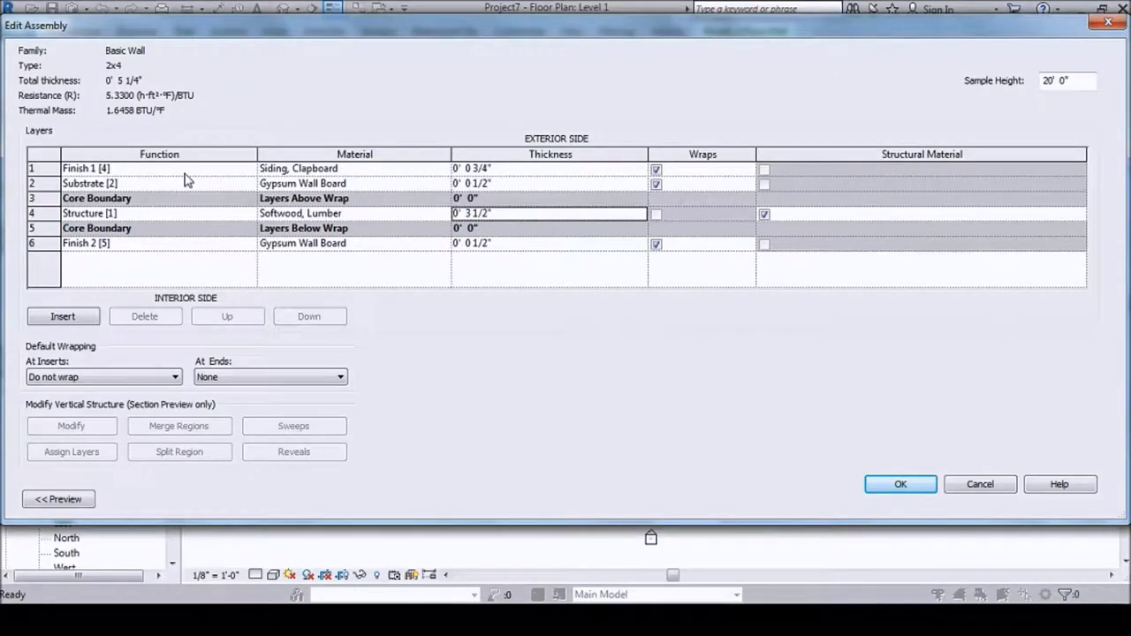
pyautogui.click(232, 169)
pyautogui.click(141, 318)
pyautogui.click(903, 484)
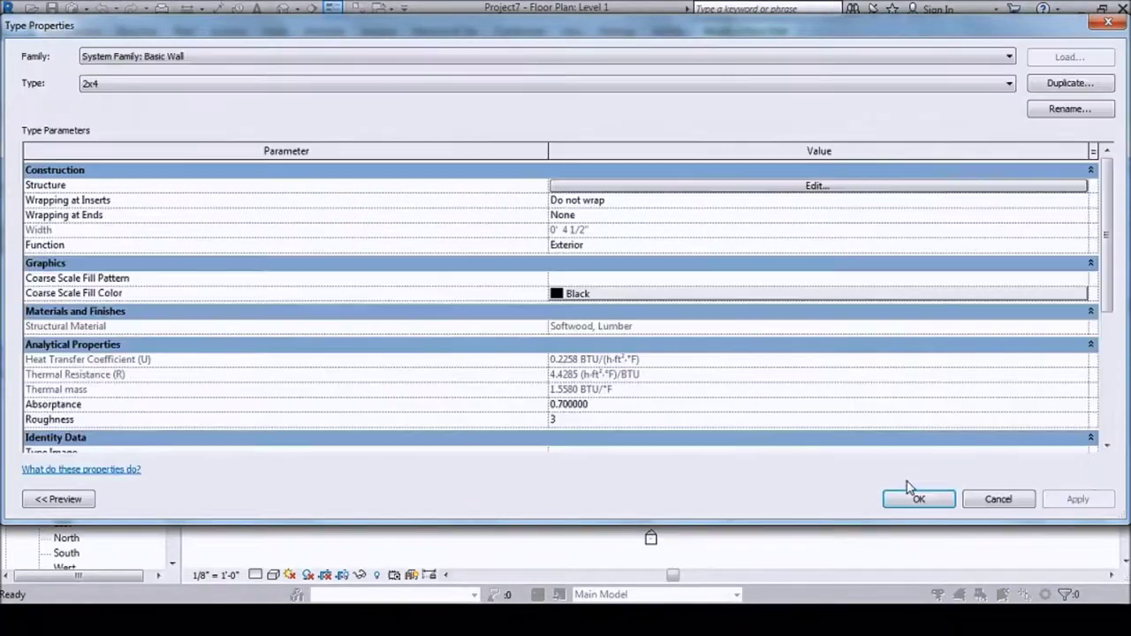
pyautogui.click(905, 500)
pyautogui.click(106, 189)
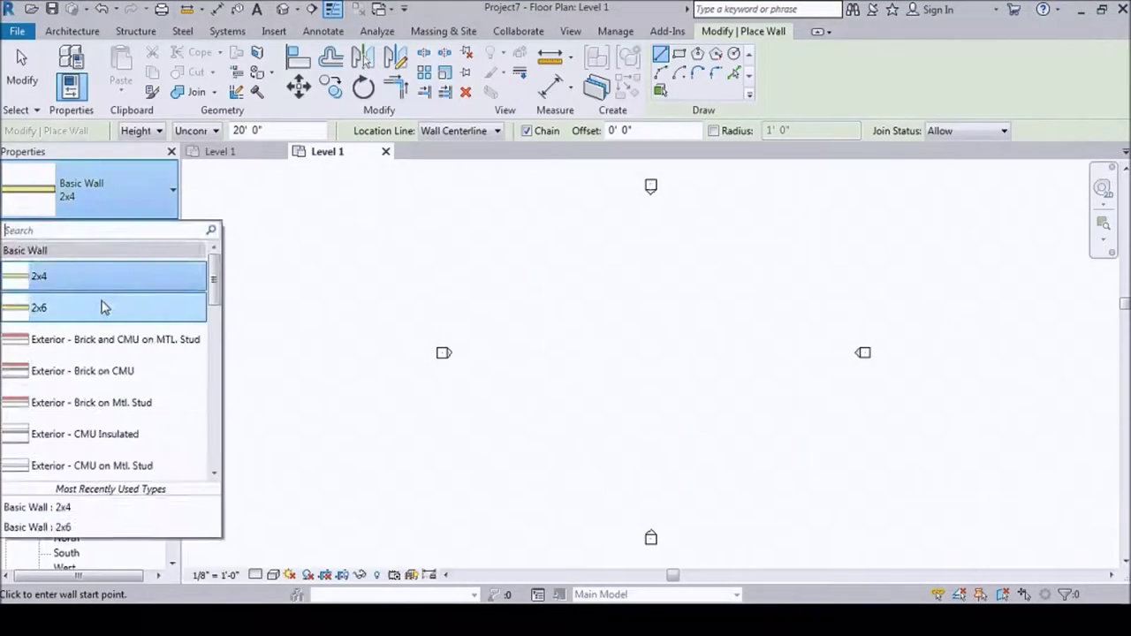
# Pick the 2x6 wall type and select Level 2 in the North elevation to edit it
pyautogui.click(104, 304)
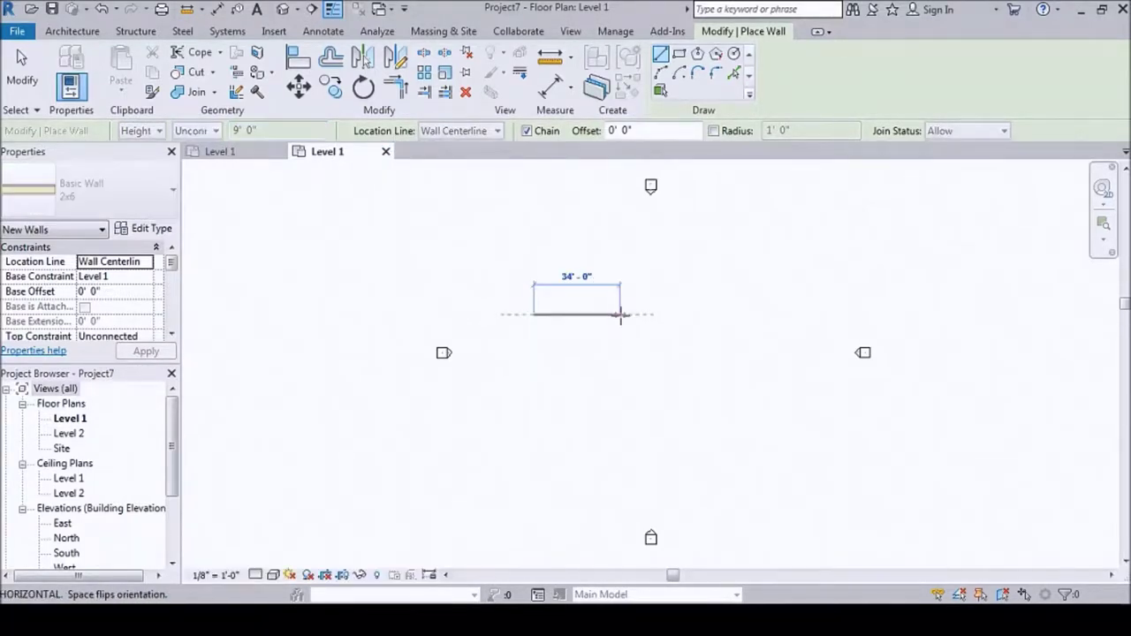
pyautogui.press('Escape')
pyautogui.press('Escape')
pyautogui.click(1016, 338)
pyautogui.click(1011, 344)
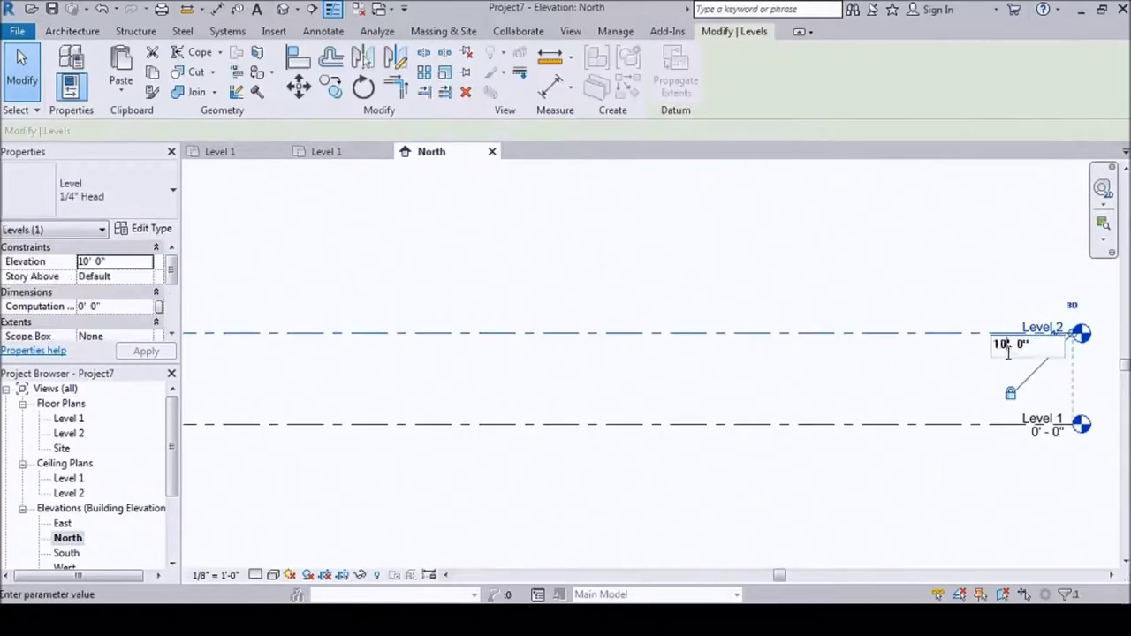
pyautogui.click(827, 258)
pyautogui.scroll(-2, 747, 310)
pyautogui.scroll(3, 811, 340)
pyautogui.click(811, 339)
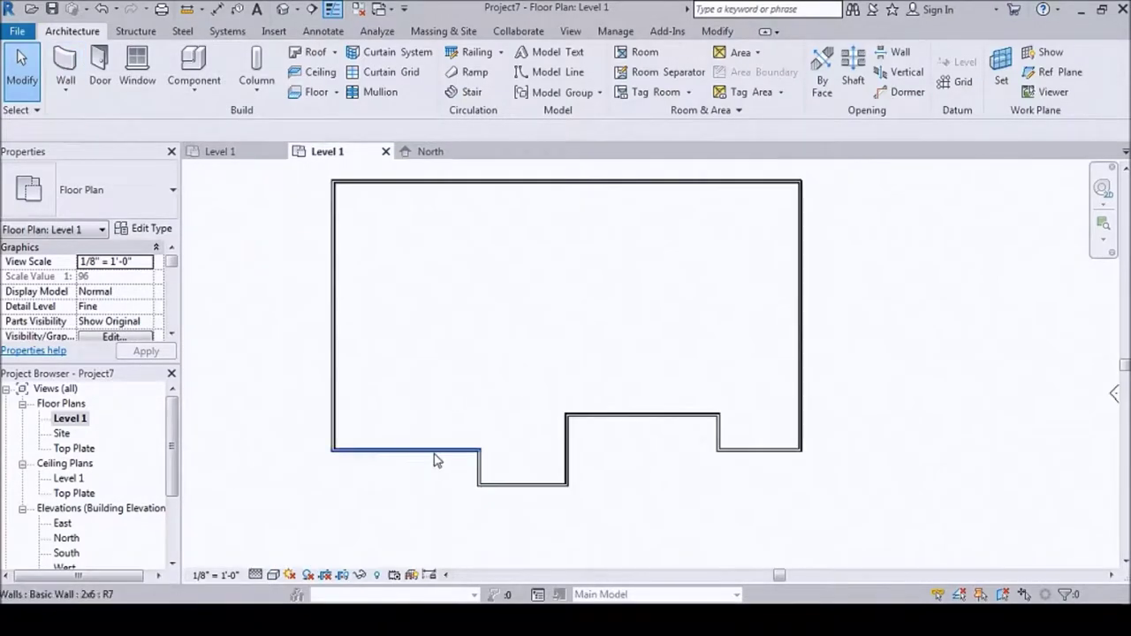
# Move the bottom-left exterior wall (MV) and rotate a horizontal interior wall (RO)
pyautogui.click(434, 457)
pyautogui.press('m')
pyautogui.press('v')
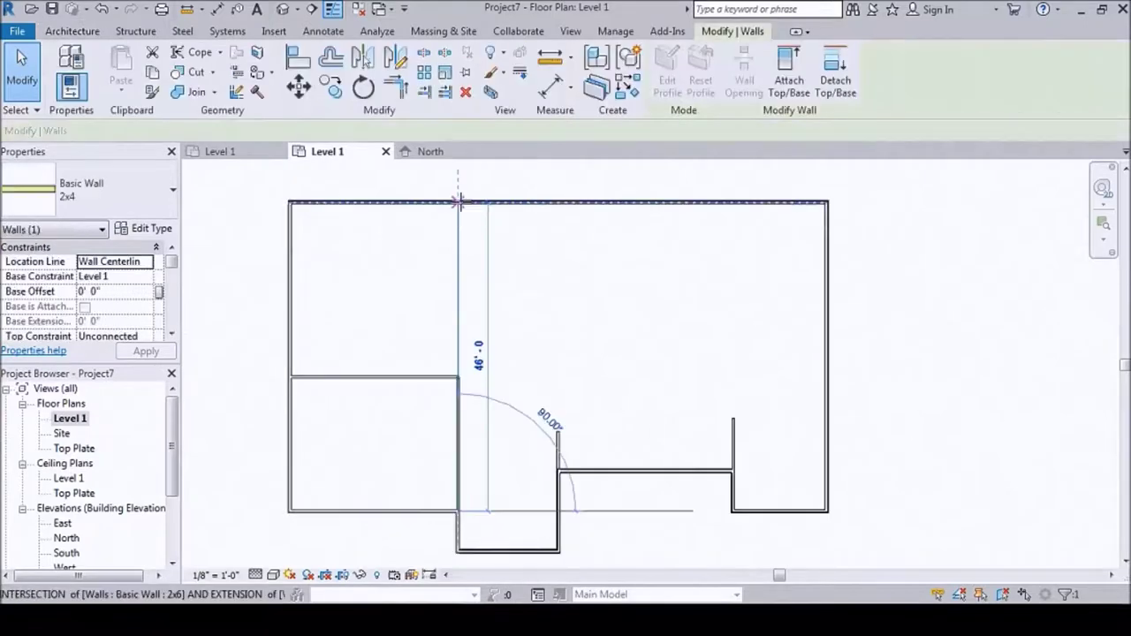
pyautogui.scroll(5, 471, 325)
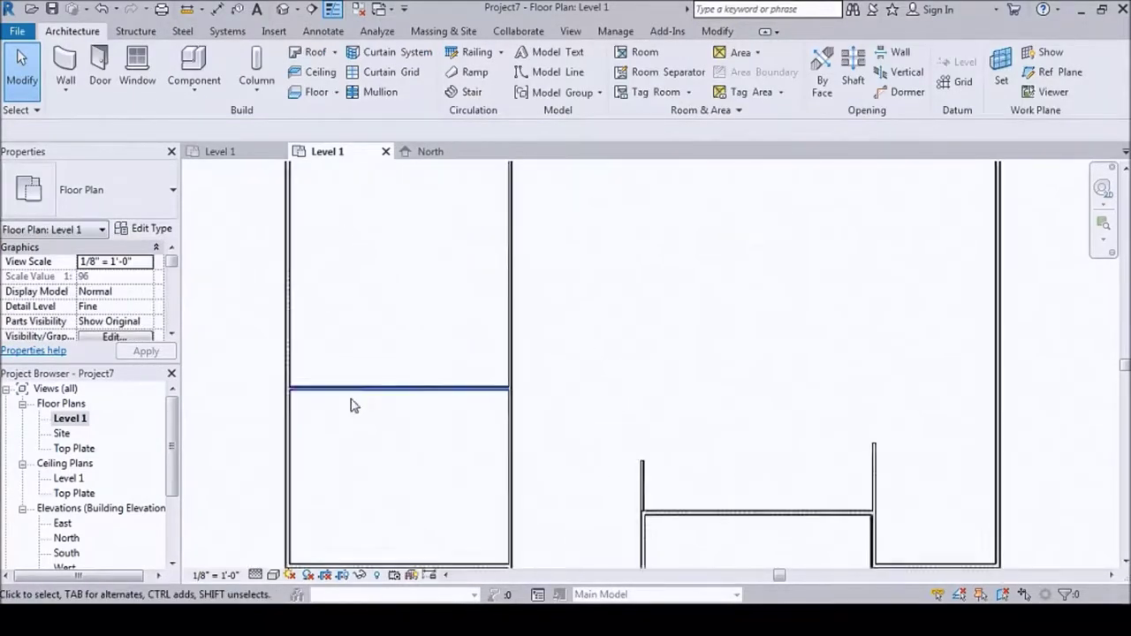
pyautogui.click(460, 389)
pyautogui.press('r')
pyautogui.press('o')
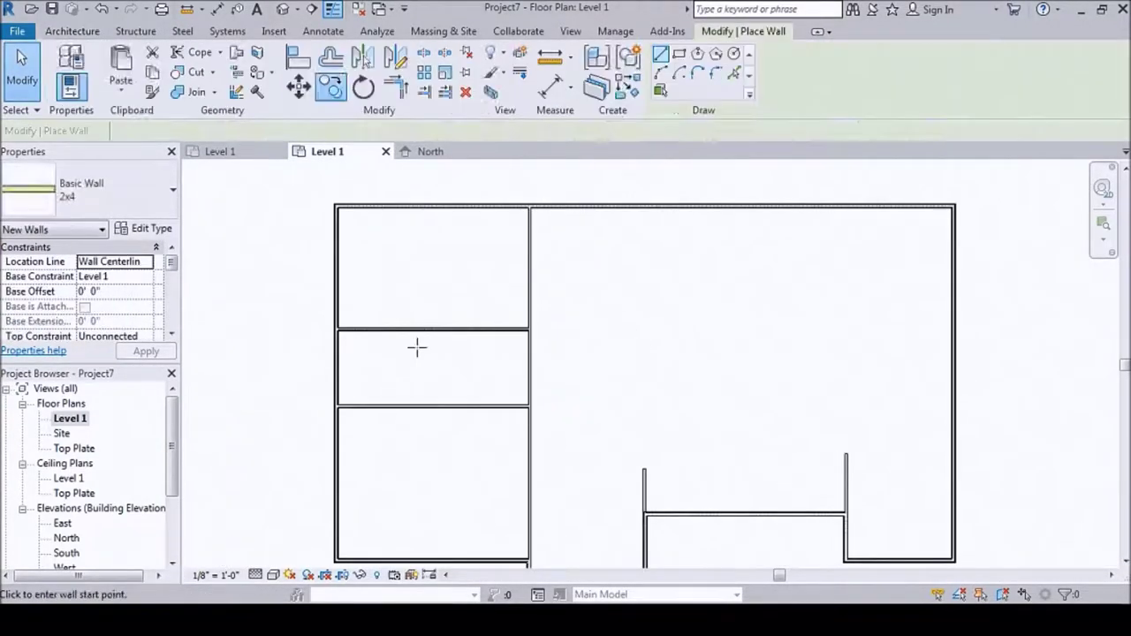
# Draw a new interior wall that closes off the small room
pyautogui.scroll(3, 301, 339)
pyautogui.scroll(2, 421, 331)
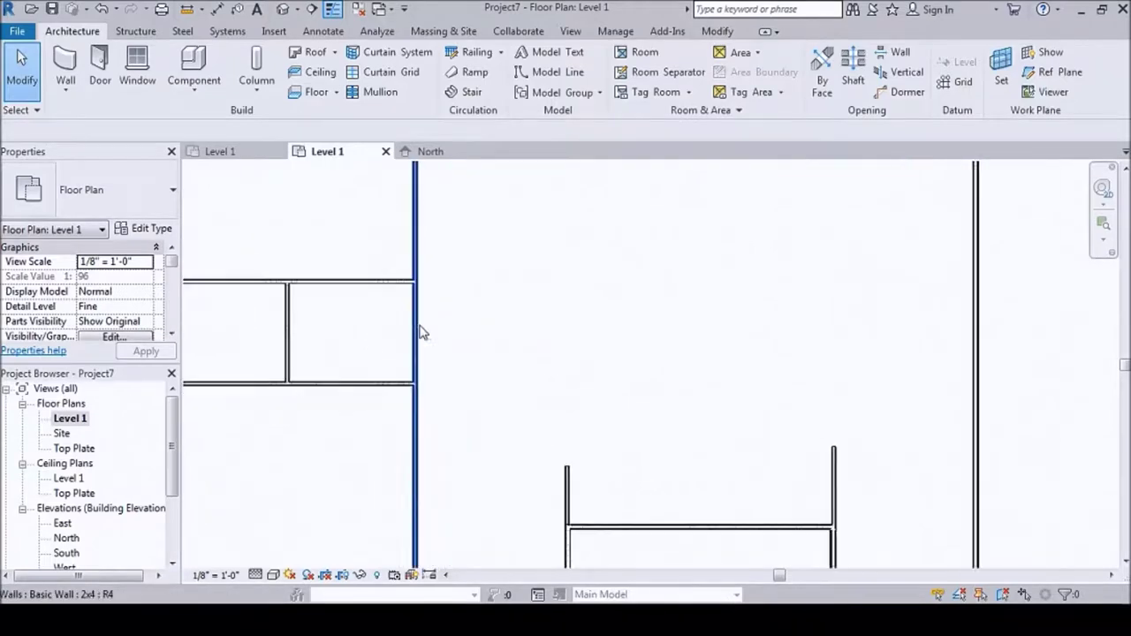
pyautogui.click(66, 66)
pyautogui.click(287, 340)
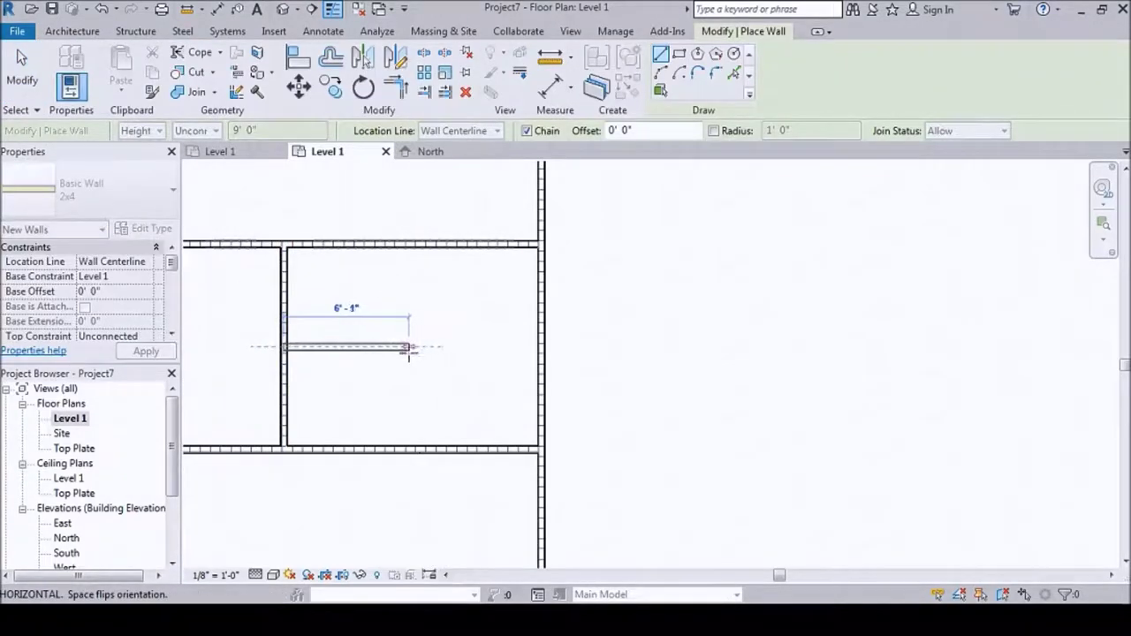
pyautogui.click(408, 236)
pyautogui.scroll(-3, 298, 353)
pyautogui.press('Escape')
pyautogui.press('Escape')
# Check the newly placed wall, then reactivate the Wall tool with WA
pyautogui.scroll(3, 310, 383)
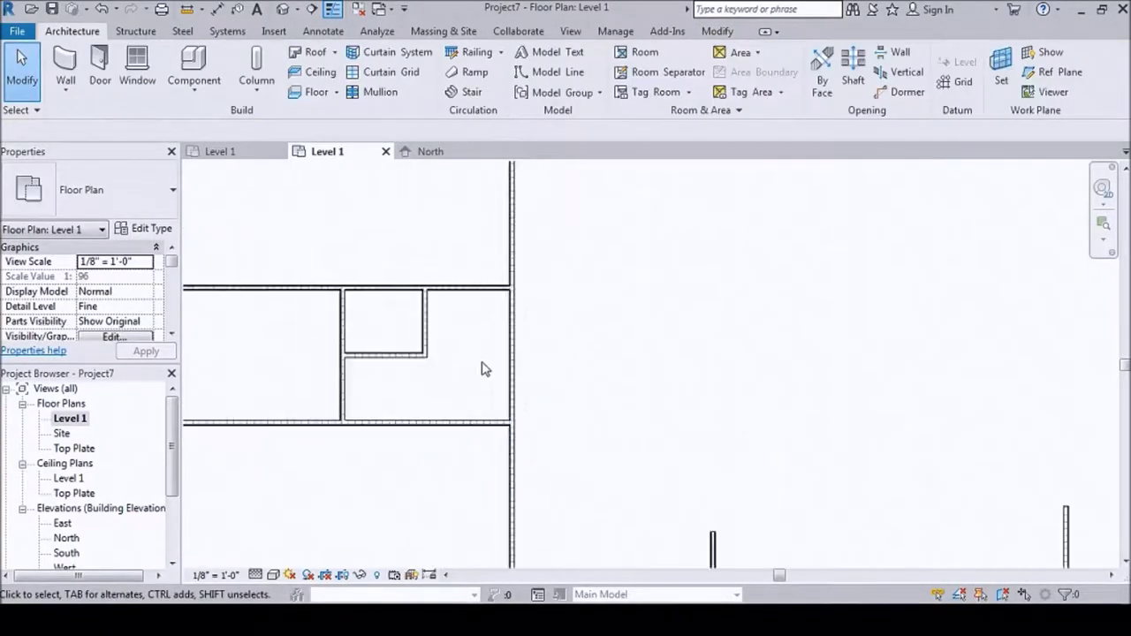
pyautogui.scroll(-2, 335, 260)
pyautogui.click(397, 270)
pyautogui.press('Escape')
pyautogui.scroll(-2, 457, 437)
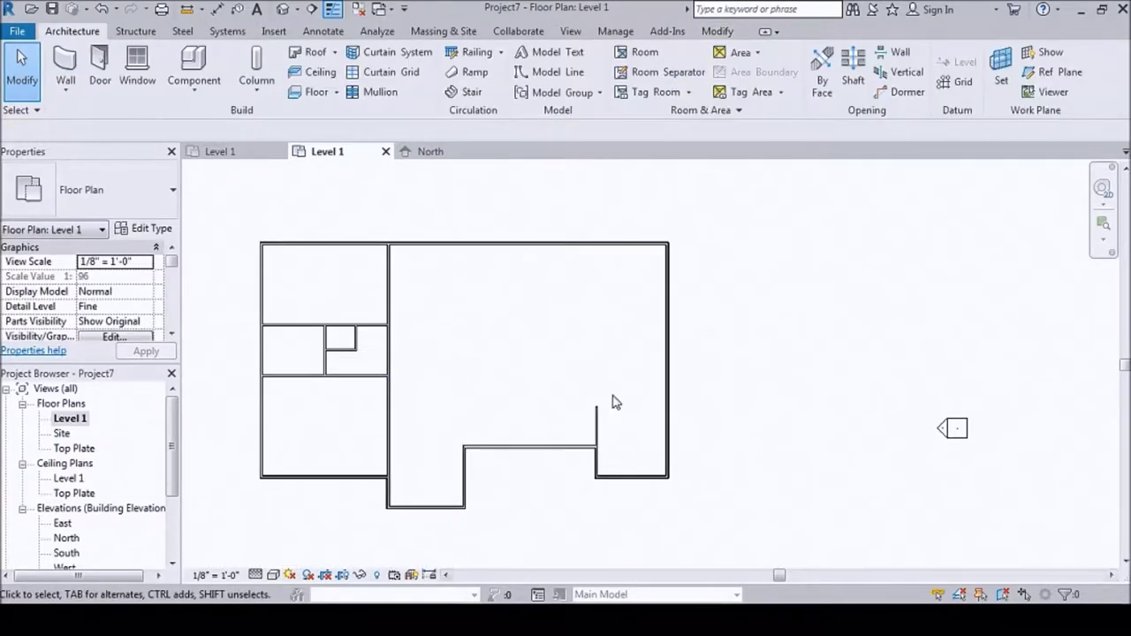
pyautogui.scroll(3, 610, 398)
pyautogui.press('w')
pyautogui.press('a')
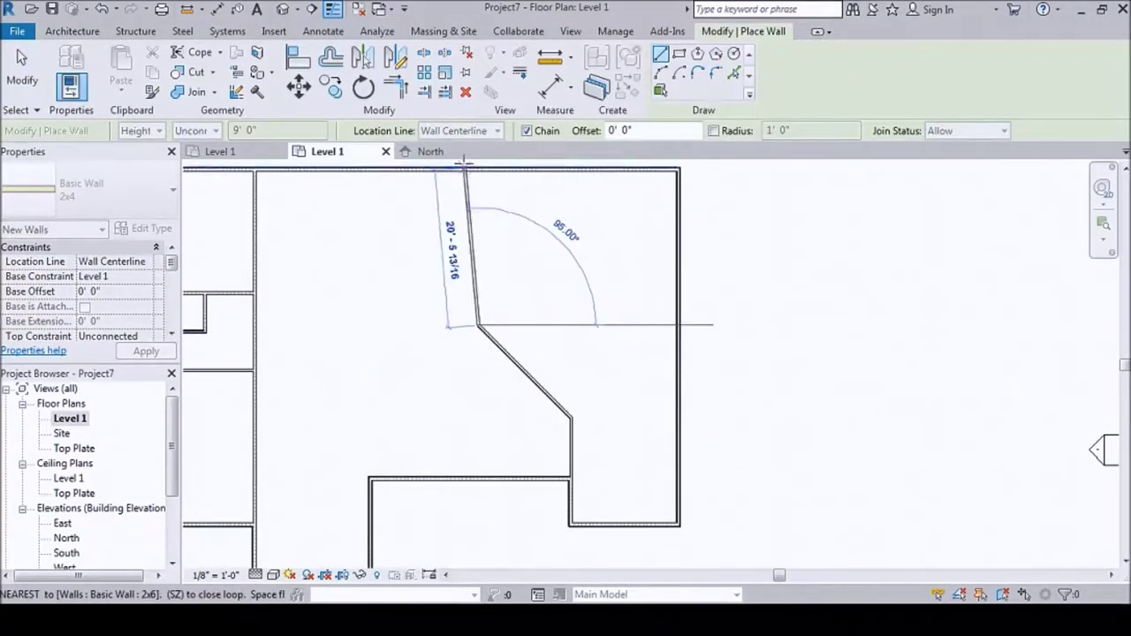
# Cut a rectangular wall opening through the diagonal wall
pyautogui.press('Escape')
pyautogui.scroll(-2, 455, 336)
pyautogui.click(504, 359)
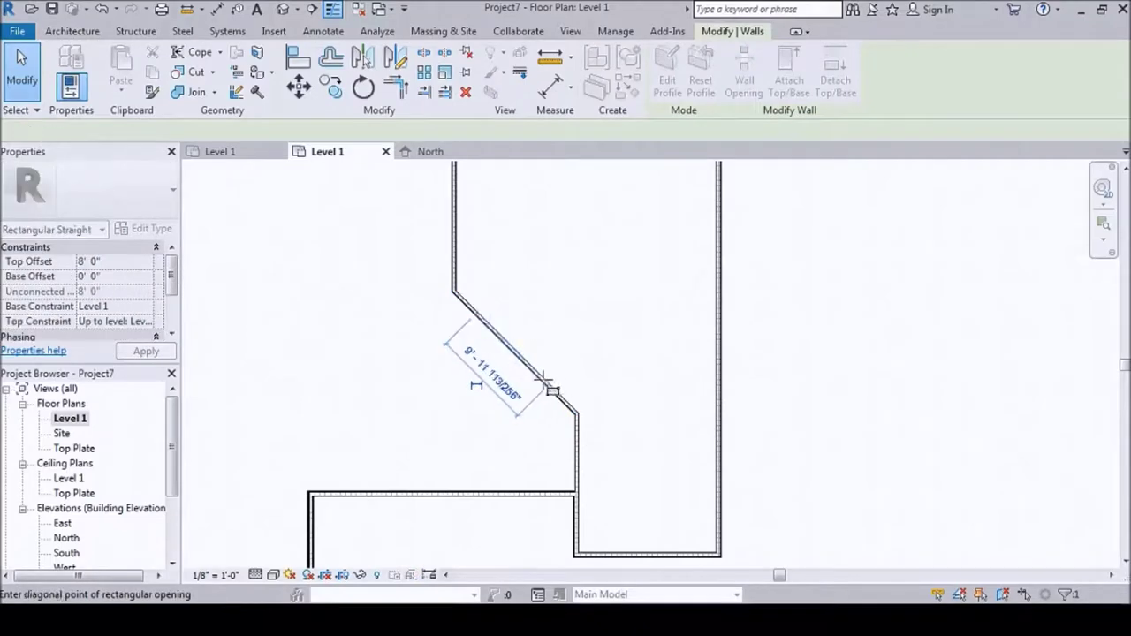
pyautogui.click(542, 378)
pyautogui.scroll(-2, 537, 397)
pyautogui.press('Escape')
pyautogui.press('Escape')
pyautogui.scroll(-2, 466, 430)
pyautogui.scroll(-1, 403, 330)
pyautogui.scroll(3, 556, 276)
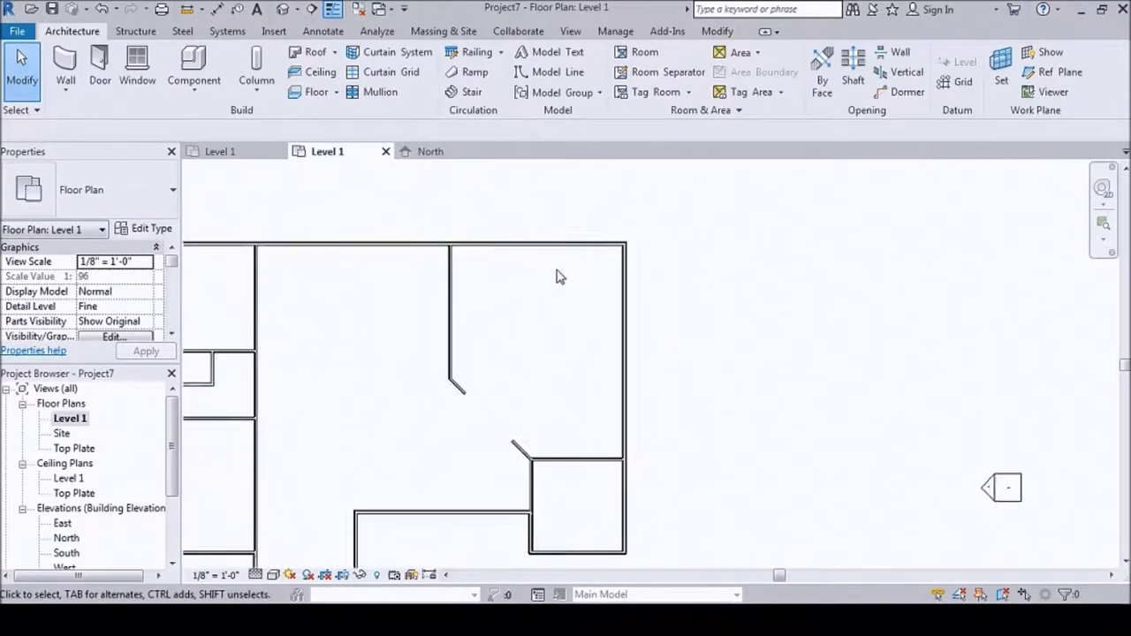
# Draw a horizontal wall segment and a vertical wall joined at the lower junction
pyautogui.press('w')
pyautogui.press('a')
pyautogui.scroll(-2, 474, 270)
pyautogui.scroll(3, 474, 271)
pyautogui.click(420, 344)
pyautogui.click(496, 345)
pyautogui.press('Escape')
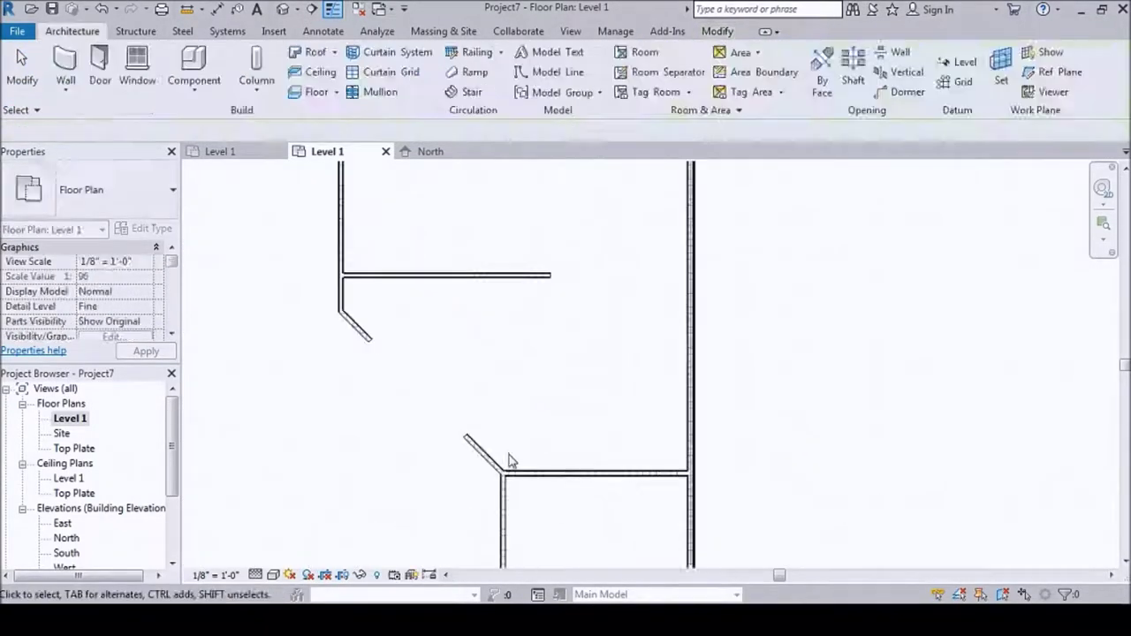
pyautogui.press('w')
pyautogui.press('a')
pyautogui.click(477, 473)
pyautogui.click(468, 190)
pyautogui.press('Escape')
pyautogui.press('Escape')
# Draw a short lower vertical wall to enclose the small right-hand room
pyautogui.scroll(-2, 470, 427)
pyautogui.scroll(1, 257, 396)
pyautogui.scroll(-1, 469, 386)
pyautogui.press('w')
pyautogui.press('a')
pyautogui.click(416, 398)
pyautogui.click(415, 477)
pyautogui.press('Escape')
pyautogui.press('Escape')
pyautogui.press('w')
pyautogui.press('a')
pyautogui.press('Escape')
pyautogui.press('Escape')
# Start a model line (LI) as a reference line at the bottom wall
pyautogui.scroll(2, 396, 350)
pyautogui.press('w')
pyautogui.press('a')
pyautogui.scroll(2, 502, 429)
pyautogui.press('l')
pyautogui.press('i')
pyautogui.scroll(2, 502, 429)
pyautogui.click(500, 501)
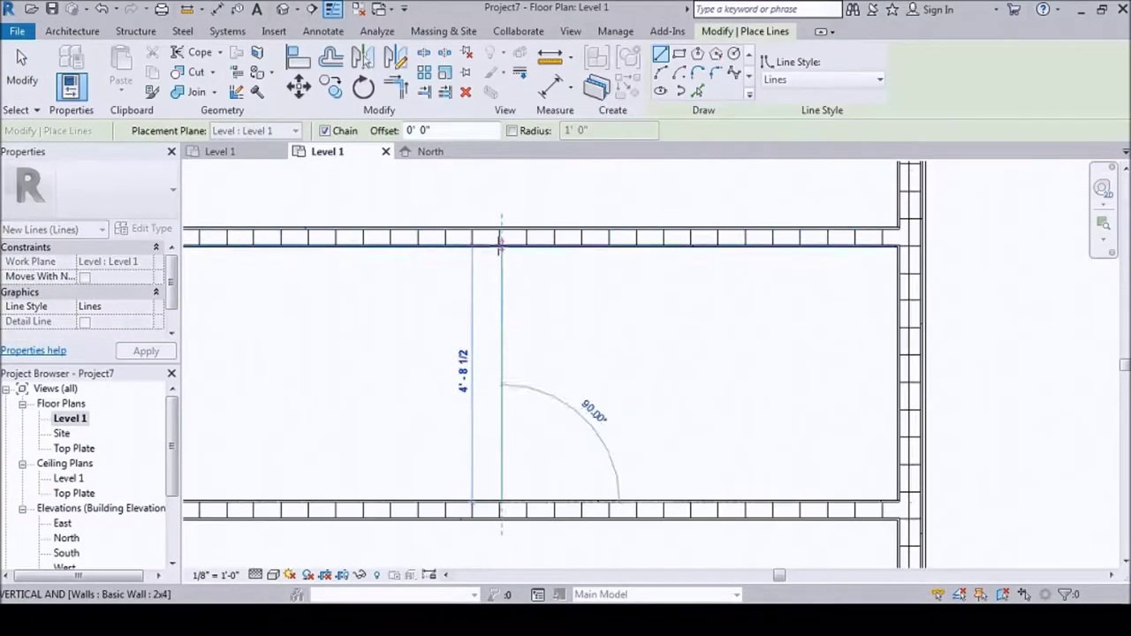
# Finish the reference line at the right wing's top wall
pyautogui.click(501, 245)
pyautogui.press('Escape')
pyautogui.press('Escape')
pyautogui.click(501, 240)
pyautogui.press('Escape')
pyautogui.scroll(2, 471, 295)
pyautogui.scroll(3, 477, 345)
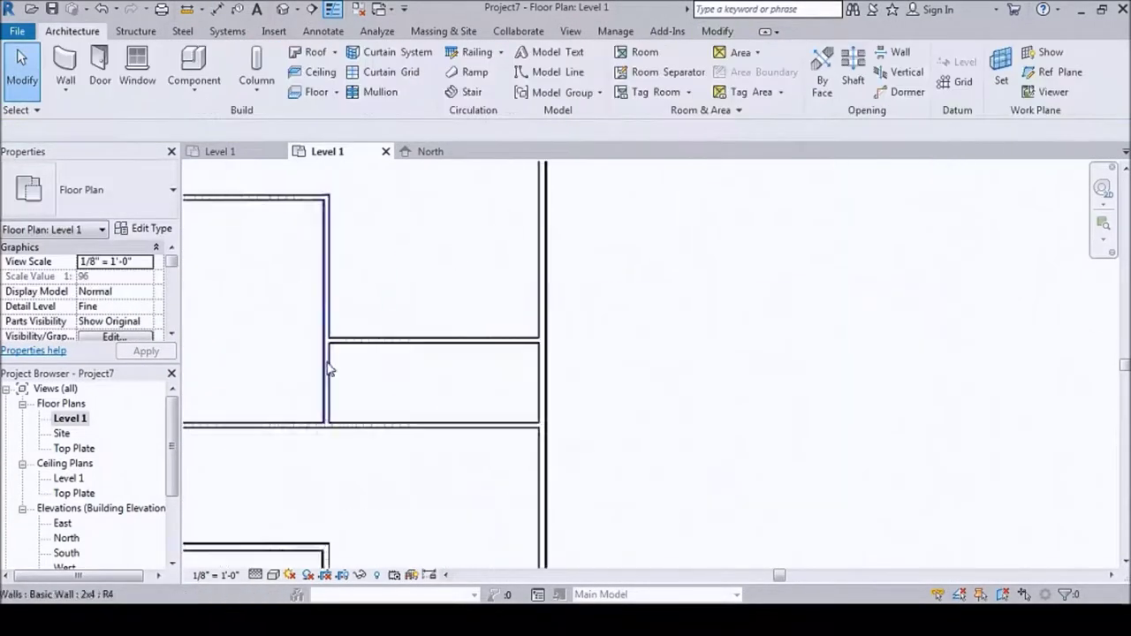
# Draw a horizontal model reference line across the right wing with LI
pyautogui.press('l')
pyautogui.press('i')
pyautogui.scroll(2, 427, 366)
pyautogui.click(548, 353)
pyautogui.scroll(-2, 548, 353)
pyautogui.click(453, 348)
pyautogui.press('Escape')
pyautogui.press('Escape')
# Check the walls' distances against the new reference line, abandoning an Align attempt
pyautogui.press('a')
pyautogui.press('l')
pyautogui.scroll(2, 321, 374)
pyautogui.press('Escape')
pyautogui.press('Escape')
pyautogui.scroll(-4, 483, 324)
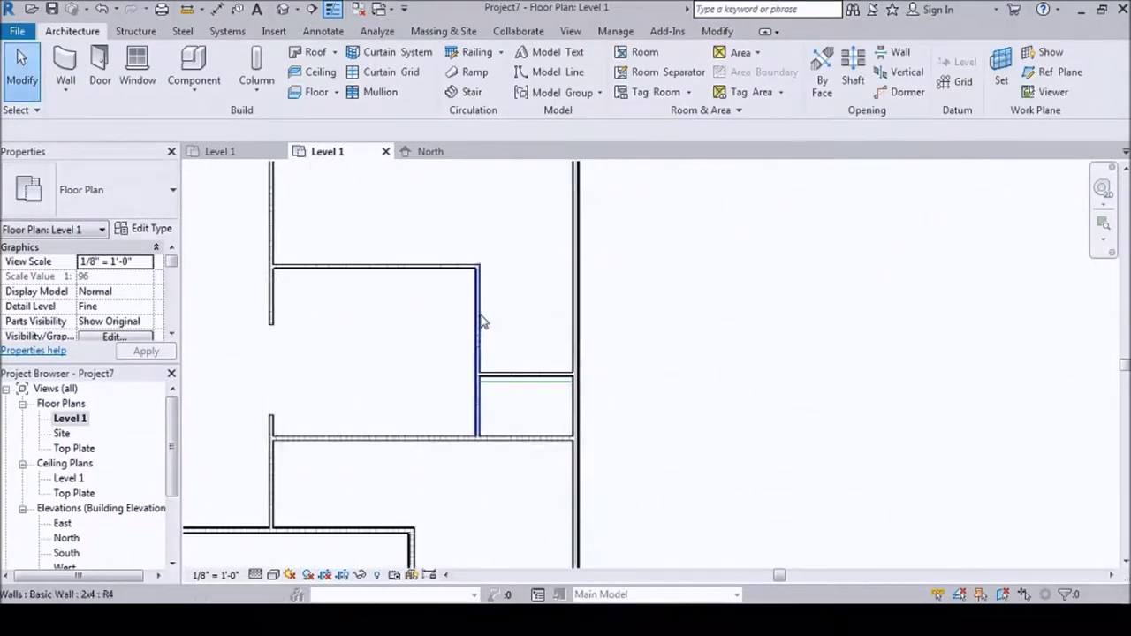
pyautogui.click(483, 323)
pyautogui.scroll(-3, 649, 300)
pyautogui.click(644, 381)
pyautogui.scroll(3, 669, 358)
pyautogui.click(628, 441)
pyautogui.press('Escape')
pyautogui.scroll(-3, 689, 429)
pyautogui.scroll(3, 663, 348)
# Draw a model line across the small room
pyautogui.press('l')
pyautogui.press('i')
pyautogui.scroll(-1, 656, 341)
pyautogui.click(339, 346)
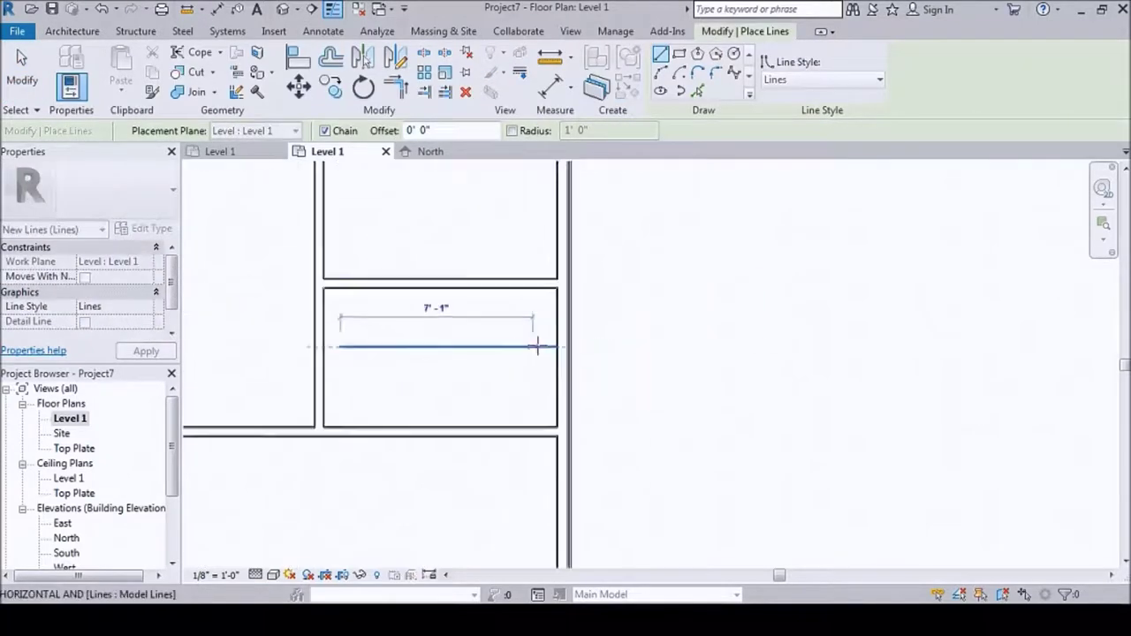
pyautogui.press('Escape')
pyautogui.press('Escape')
pyautogui.click(565, 349)
pyautogui.scroll(3, 570, 351)
pyautogui.click(898, 386)
pyautogui.press('Escape')
# Select the small room's walls, including the horizontal wall, to review their positions
pyautogui.scroll(-4, 717, 458)
pyautogui.scroll(2, 298, 277)
pyautogui.click(585, 363)
pyautogui.scroll(2, 662, 391)
pyautogui.press('Escape')
pyautogui.scroll(-2, 489, 288)
pyautogui.scroll(-1, 489, 288)
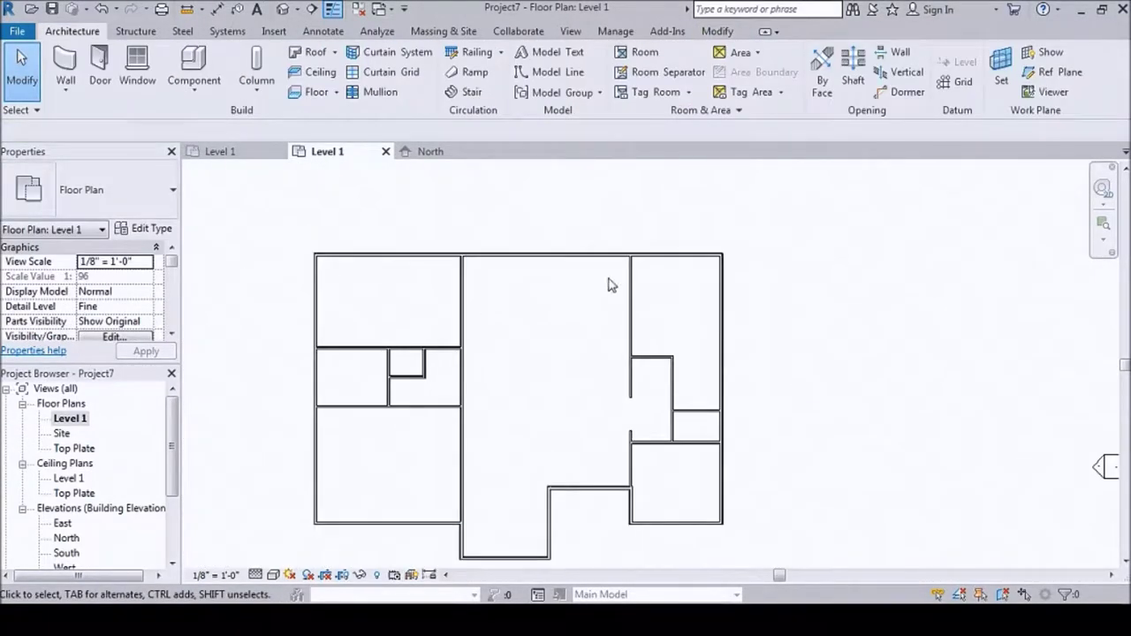
pyautogui.click(698, 408)
pyautogui.press('Escape')
pyautogui.scroll(2, 656, 468)
pyautogui.scroll(2, 574, 371)
# Move the horizontal wall up, the vertical wall left, and another wall into its new position
pyautogui.moveTo(539, 375); pyautogui.dragTo(539, 314)
pyautogui.scroll(-2, 526, 434)
pyautogui.moveTo(521, 363); pyautogui.dragTo(497, 362)
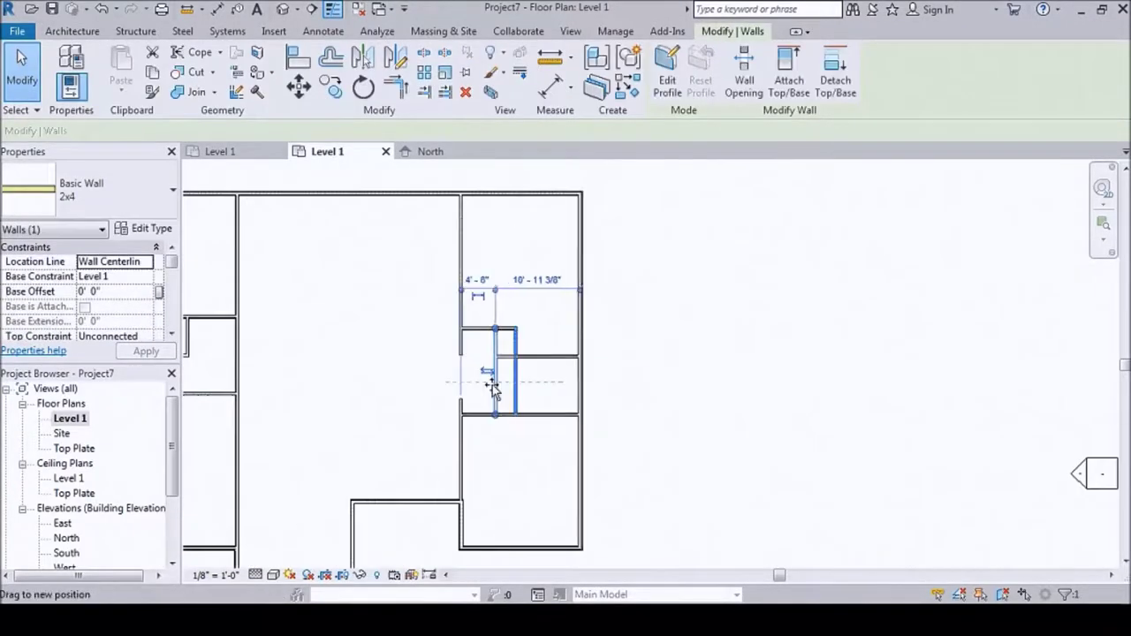
pyautogui.scroll(2, 558, 367)
pyautogui.scroll(-2, 535, 292)
pyautogui.scroll(2, 415, 383)
pyautogui.moveTo(500, 430); pyautogui.dragTo(504, 454)
pyautogui.press('Escape')
pyautogui.scroll(-2, 424, 380)
pyautogui.scroll(1, 477, 408)
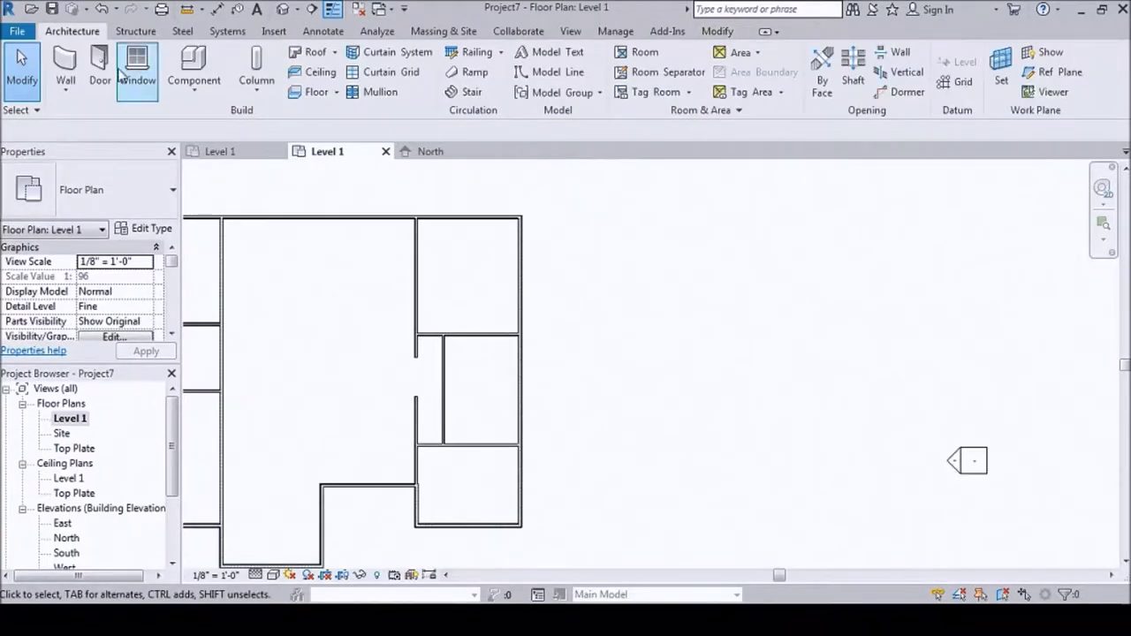
# Add a new horizontal wall and set its temporary dimension to 4'-0"
pyautogui.press('w')
pyautogui.press('a')
pyautogui.click(597, 366)
pyautogui.press('Escape')
pyautogui.press('Escape')
pyautogui.click(492, 366)
pyautogui.click(492, 398)
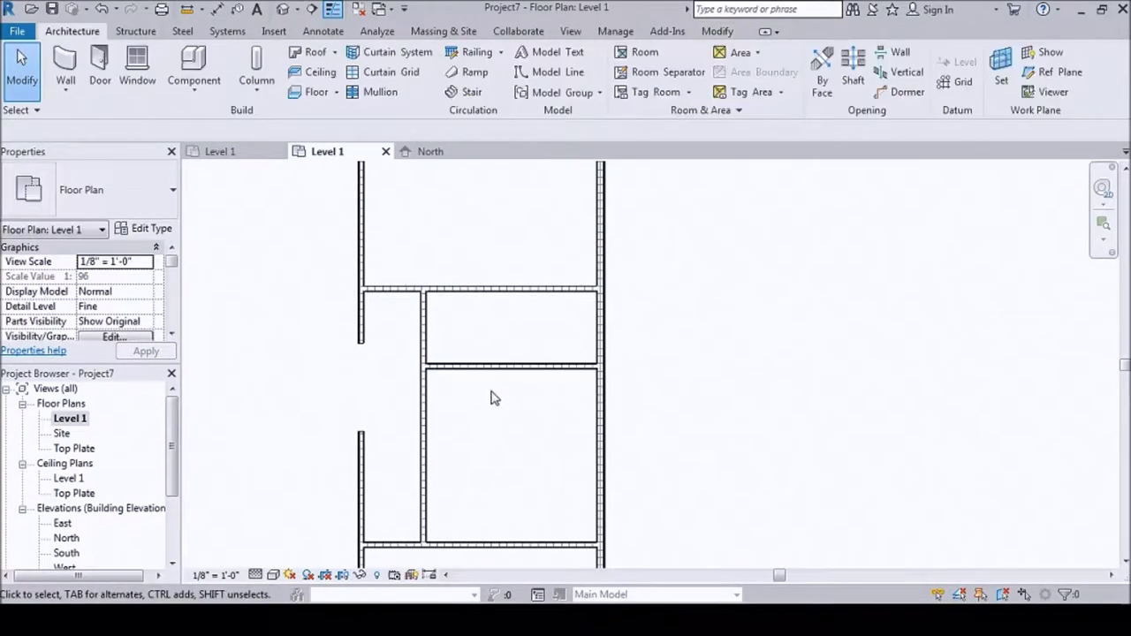
pyautogui.scroll(-2, 398, 329)
pyautogui.click(416, 355)
pyautogui.scroll(2, 402, 281)
pyautogui.click(368, 235)
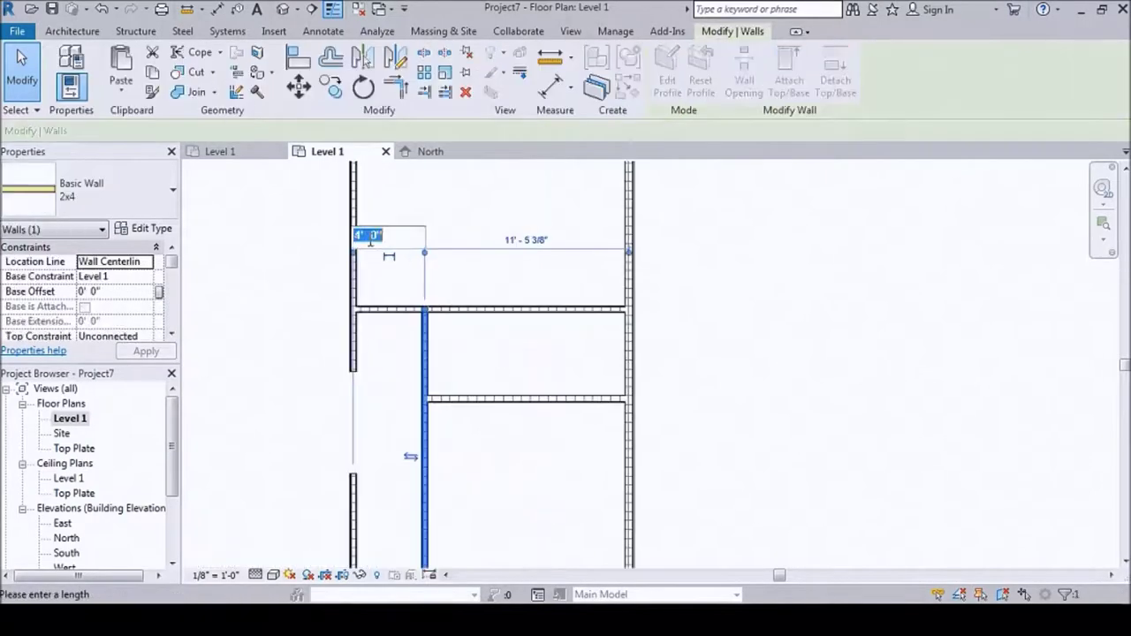
pyautogui.press('Return')
# Place a short new wall segment in the closet area
pyautogui.press('w')
pyautogui.press('a')
pyautogui.click(487, 323)
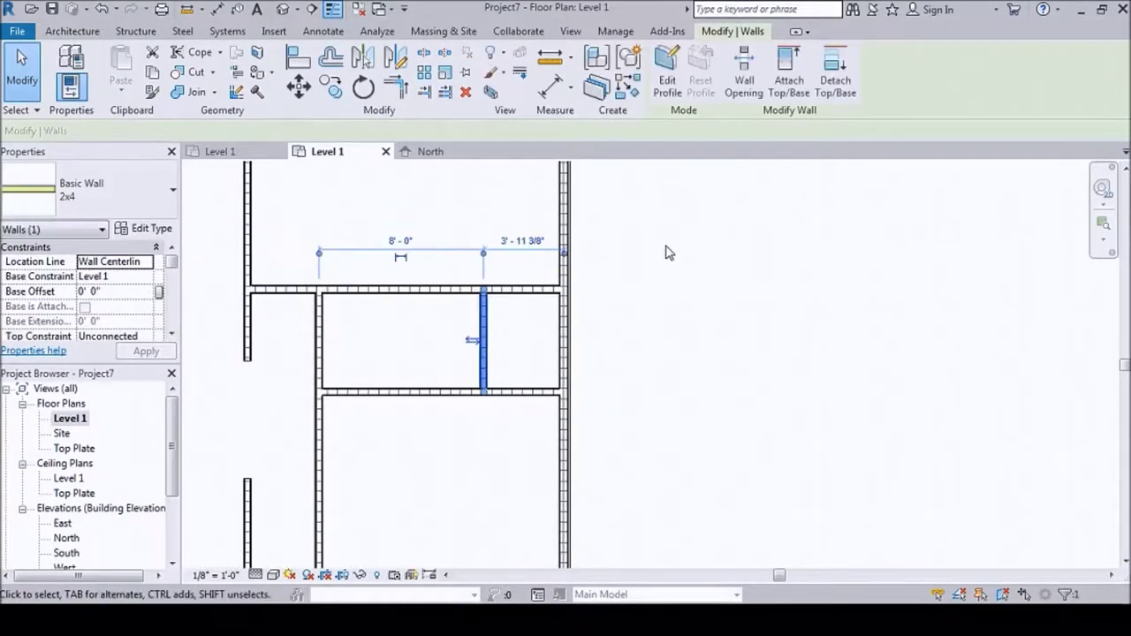
pyautogui.press('Escape')
pyautogui.press('Escape')
pyautogui.scroll(-2, 408, 295)
pyautogui.click(408, 295)
pyautogui.scroll(3, 408, 296)
pyautogui.scroll(-3, 348, 383)
pyautogui.press('Escape')
# Align the upper closet wall to the dashed reference line
pyautogui.scroll(2, 338, 331)
pyautogui.scroll(1, 394, 487)
pyautogui.click(368, 477)
pyautogui.scroll(2, 345, 454)
pyautogui.press('a')
pyautogui.press('l')
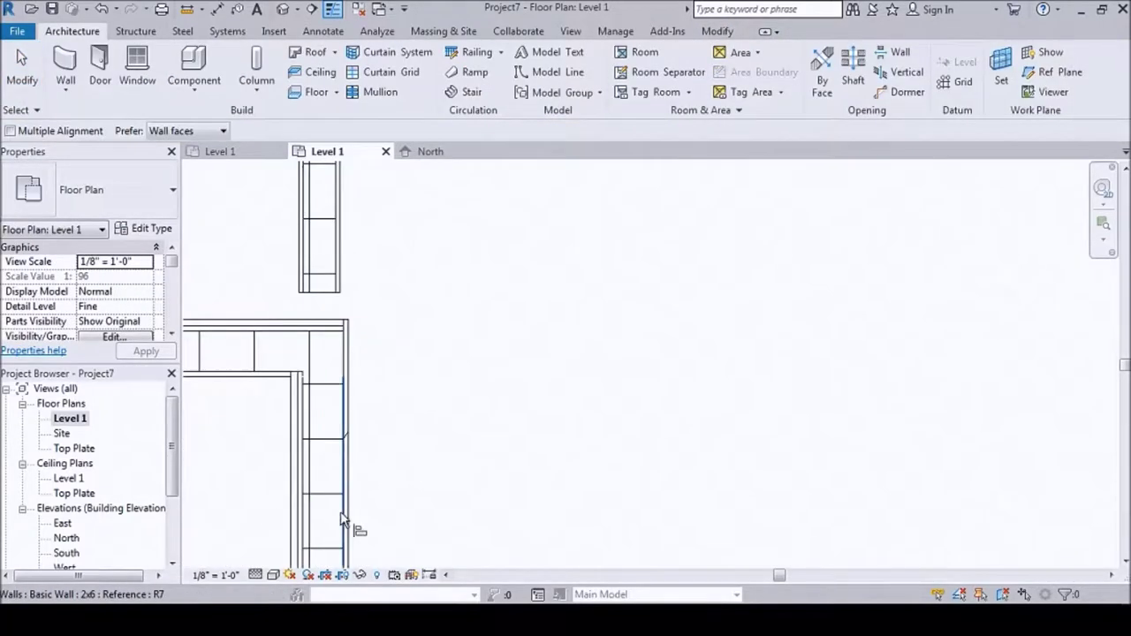
pyautogui.click(327, 245)
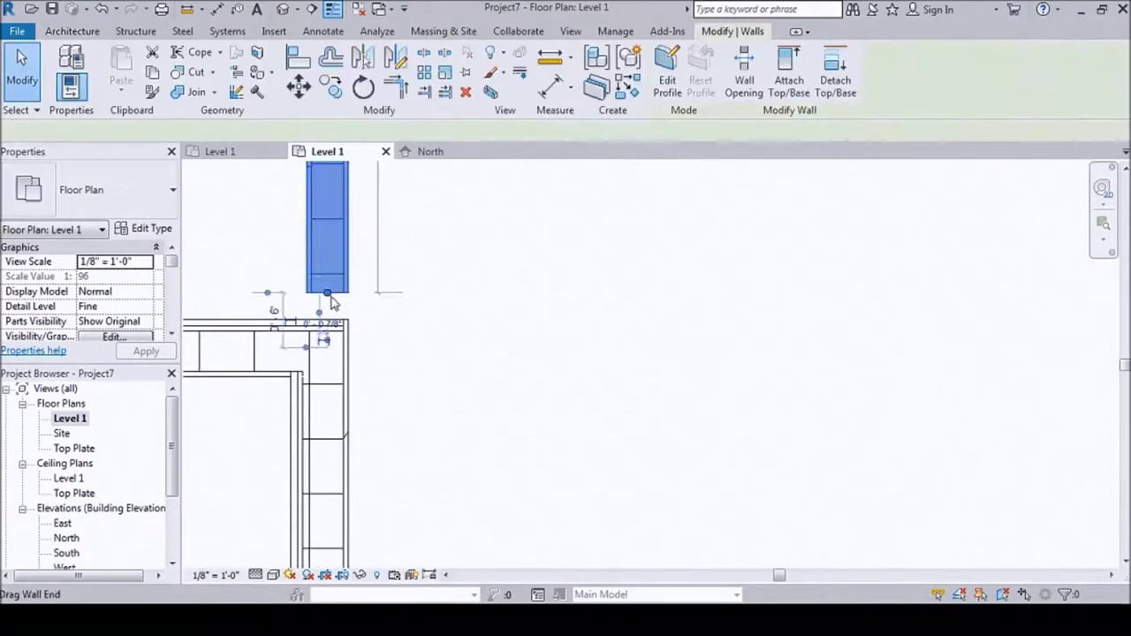
pyautogui.press('Escape')
pyautogui.press('Escape')
pyautogui.scroll(-3, 580, 397)
pyautogui.scroll(-2, 459, 366)
pyautogui.scroll(1, 471, 405)
pyautogui.scroll(2, 471, 404)
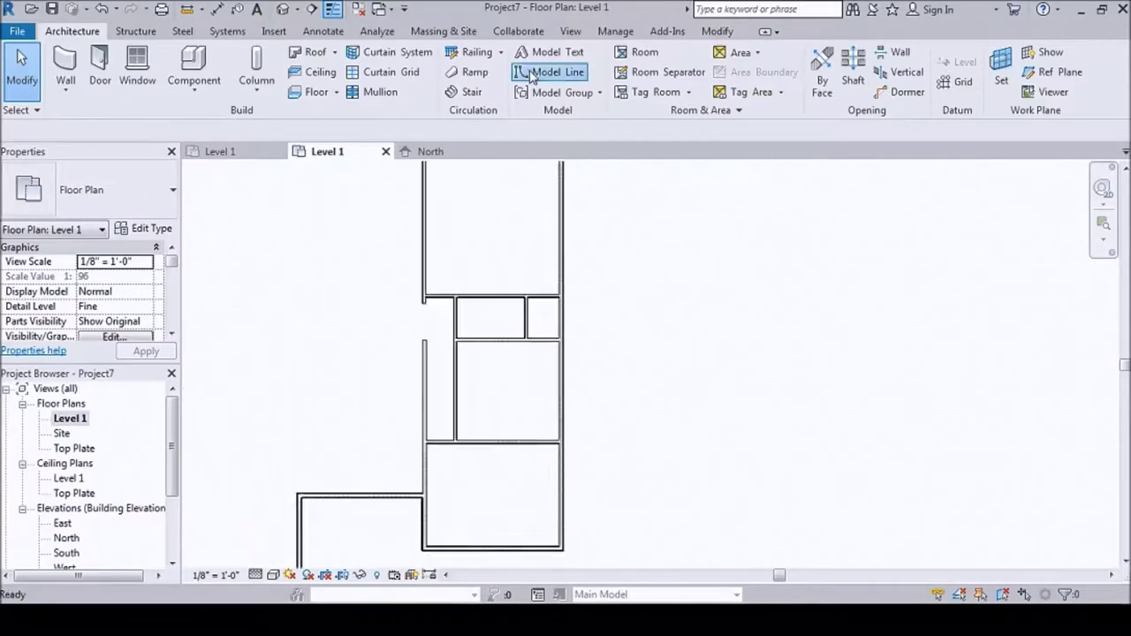
# Draw a model reference line from the room's top wall
pyautogui.click(548, 71)
pyautogui.click(454, 328)
pyautogui.press('Escape')
pyautogui.scroll(-2, 500, 385)
pyautogui.scroll(3, 499, 385)
pyautogui.click(452, 328)
pyautogui.scroll(2, 548, 433)
pyautogui.scroll(2, 693, 380)
pyautogui.scroll(2, 697, 331)
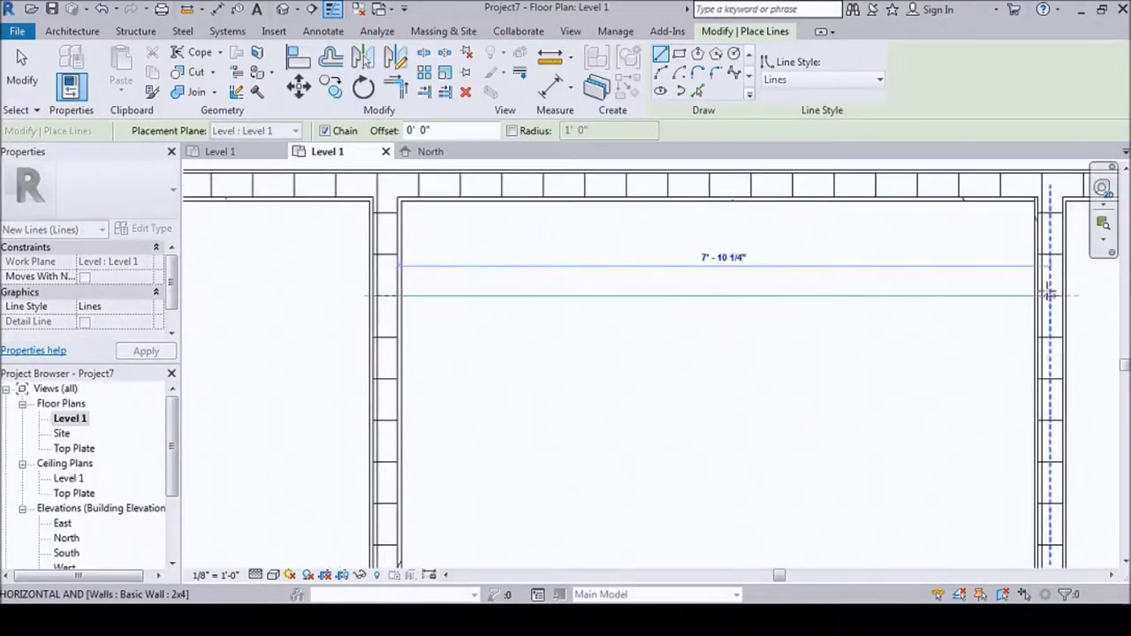
pyautogui.click(707, 294)
pyautogui.press('Escape')
pyautogui.press('Escape')
# Add an aligned dimension between the two walls and set it to 8'-0"
pyautogui.press('d')
pyautogui.press('i')
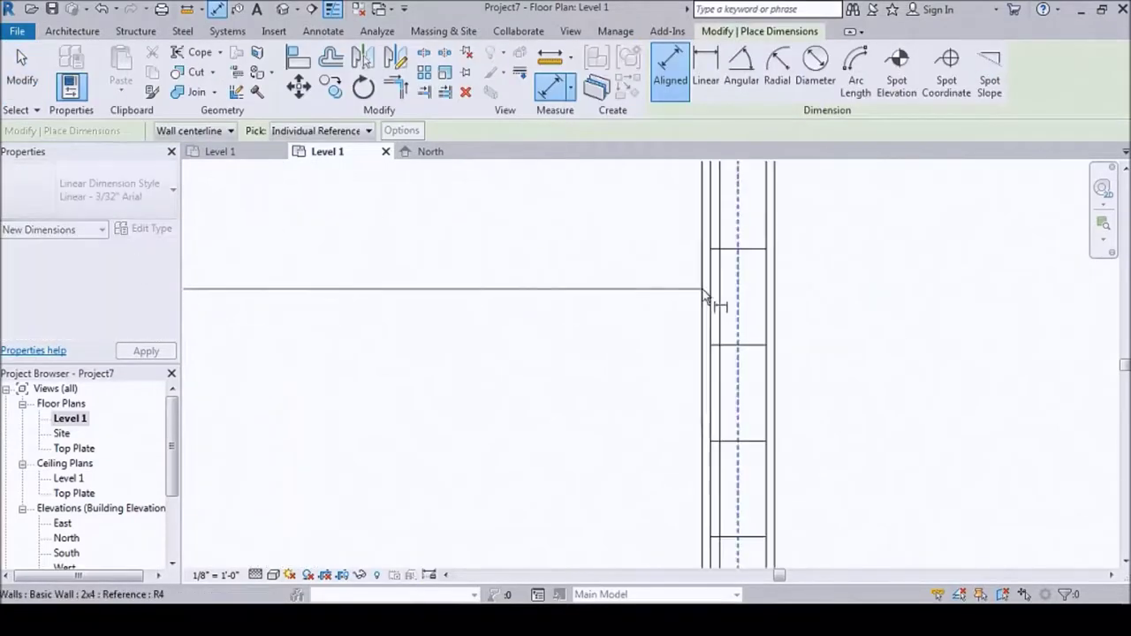
pyautogui.click(598, 298)
pyautogui.click(649, 371)
pyautogui.click(459, 278)
pyautogui.write('8')
pyautogui.press('Return')
pyautogui.press('Escape')
pyautogui.scroll(-3, 509, 366)
pyautogui.scroll(2, 537, 330)
pyautogui.scroll(-2, 565, 371)
pyautogui.scroll(-2, 593, 411)
pyautogui.scroll(2, 577, 265)
pyautogui.scroll(-1, 611, 459)
pyautogui.scroll(2, 551, 299)
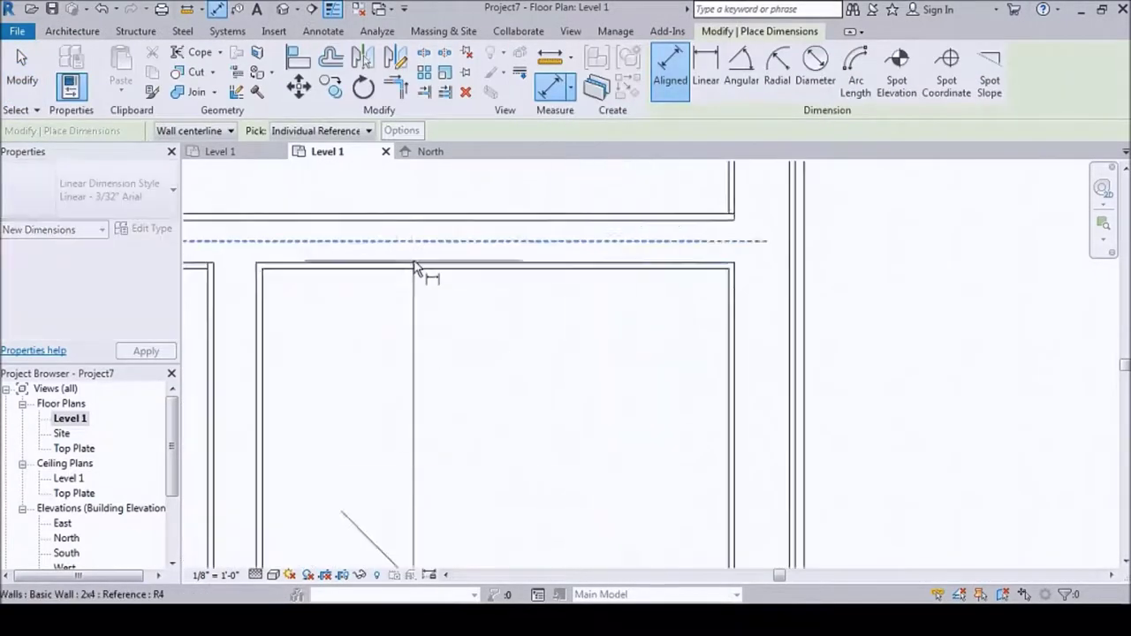
pyautogui.scroll(3, 580, 334)
pyautogui.scroll(2, 537, 259)
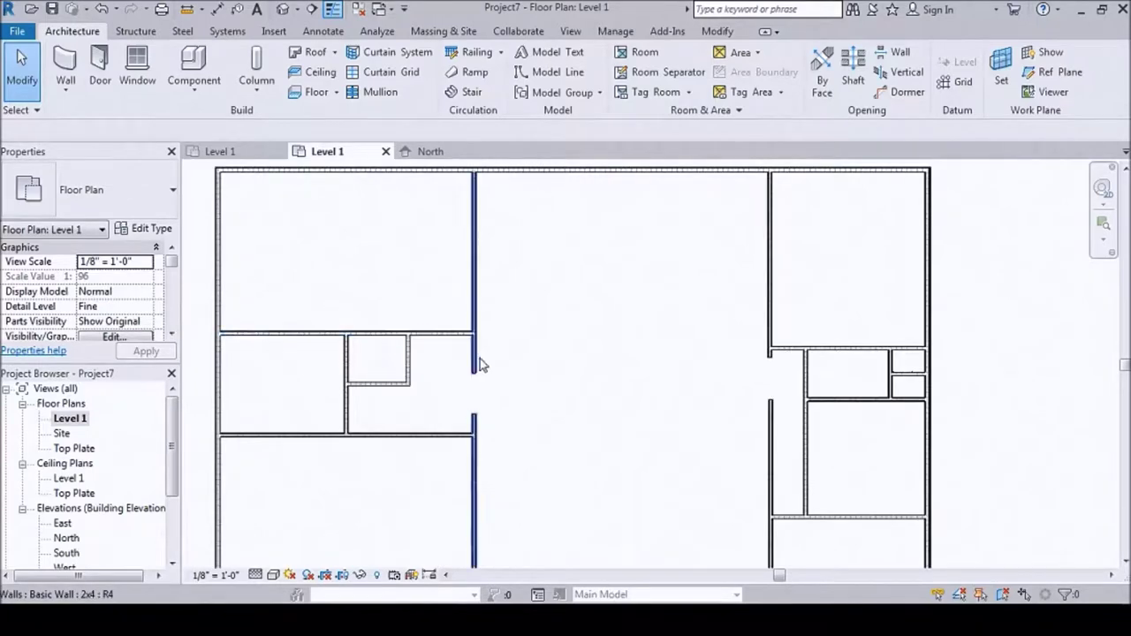
pyautogui.scroll(2, 480, 359)
# Inspect the wall opening and adjacent walls at the central partition's doorway
pyautogui.click(472, 367)
pyautogui.scroll(-3, 428, 398)
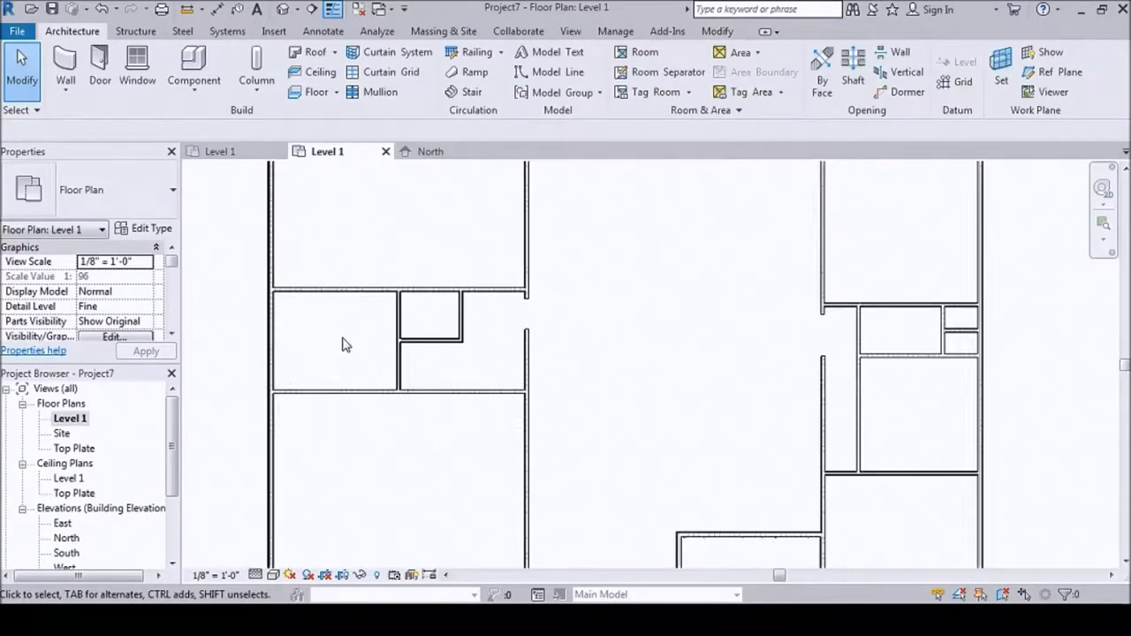
pyautogui.click(466, 335)
pyautogui.click(367, 340)
pyautogui.press('Escape')
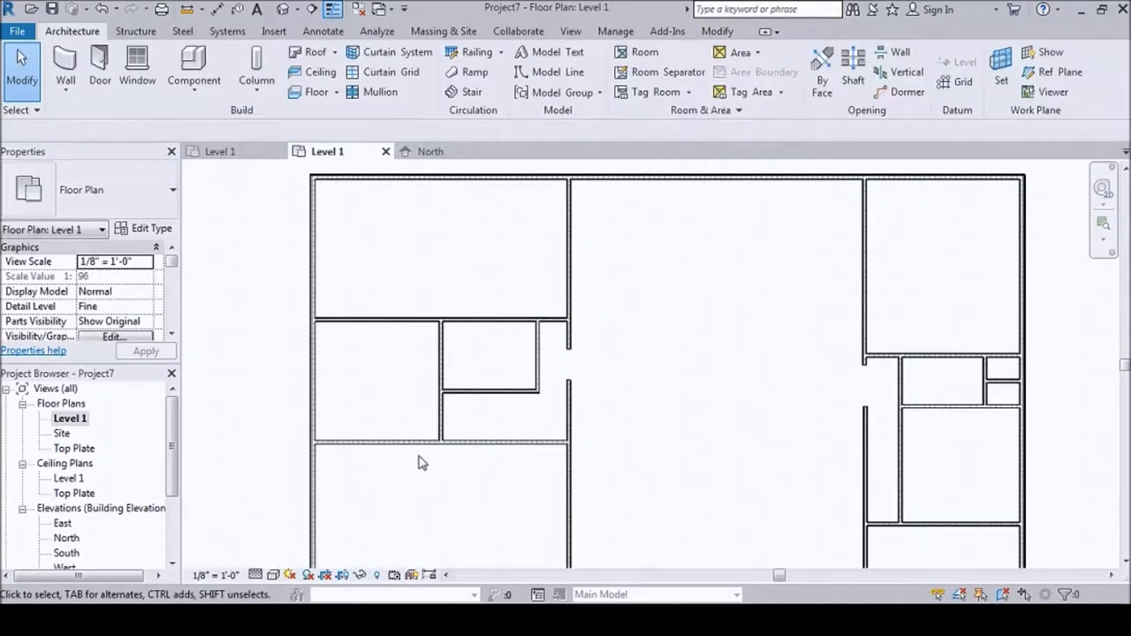
pyautogui.moveTo(605, 351); pyautogui.dragTo(564, 358, button='middle')
pyautogui.click(457, 359)
pyautogui.click(555, 335)
pyautogui.press('Escape')
# Invoke the Wall (WA) and Aligned Dimension (DI) tools
pyautogui.press('w')
pyautogui.press('a')
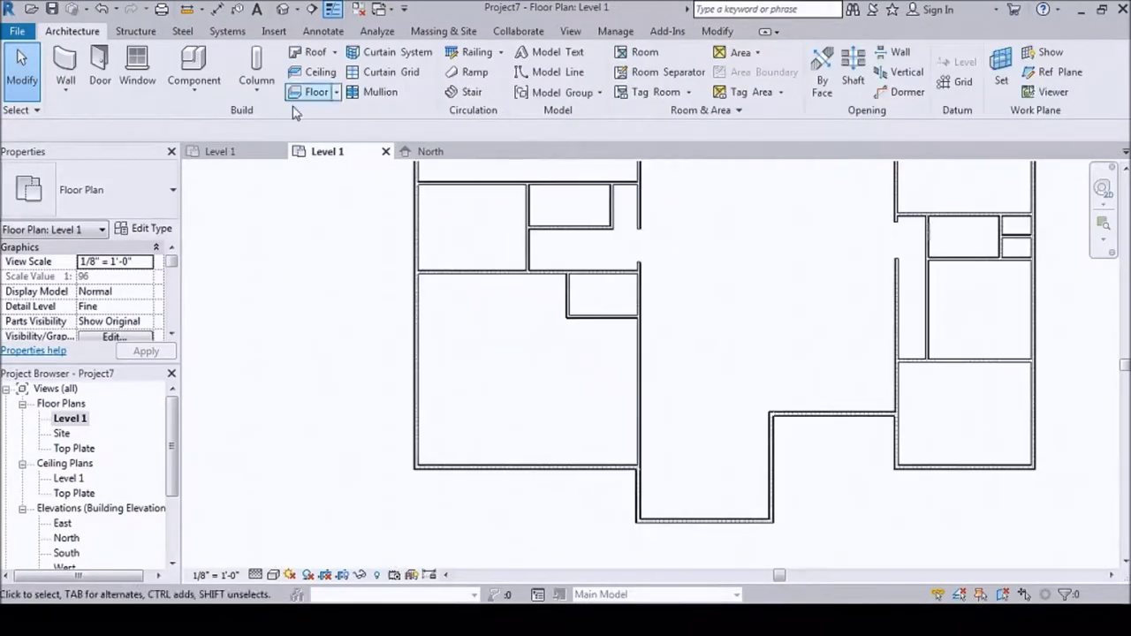
pyautogui.press('d')
pyautogui.press('i')
pyautogui.scroll(5, 677, 487)
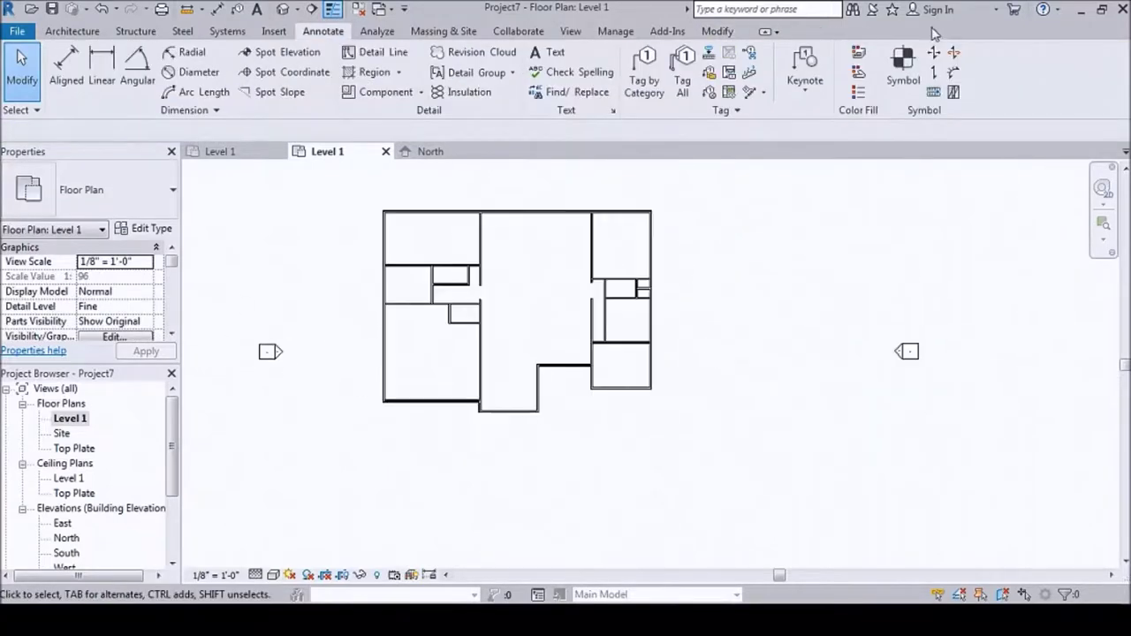
# Build a small square closet of short walls at the bottom of the central hall, beside the entry notch
pyautogui.scroll(3, 376, 291)
pyautogui.scroll(2, 466, 384)
pyautogui.scroll(2, 376, 412)
pyautogui.press('d')
pyautogui.press('i')
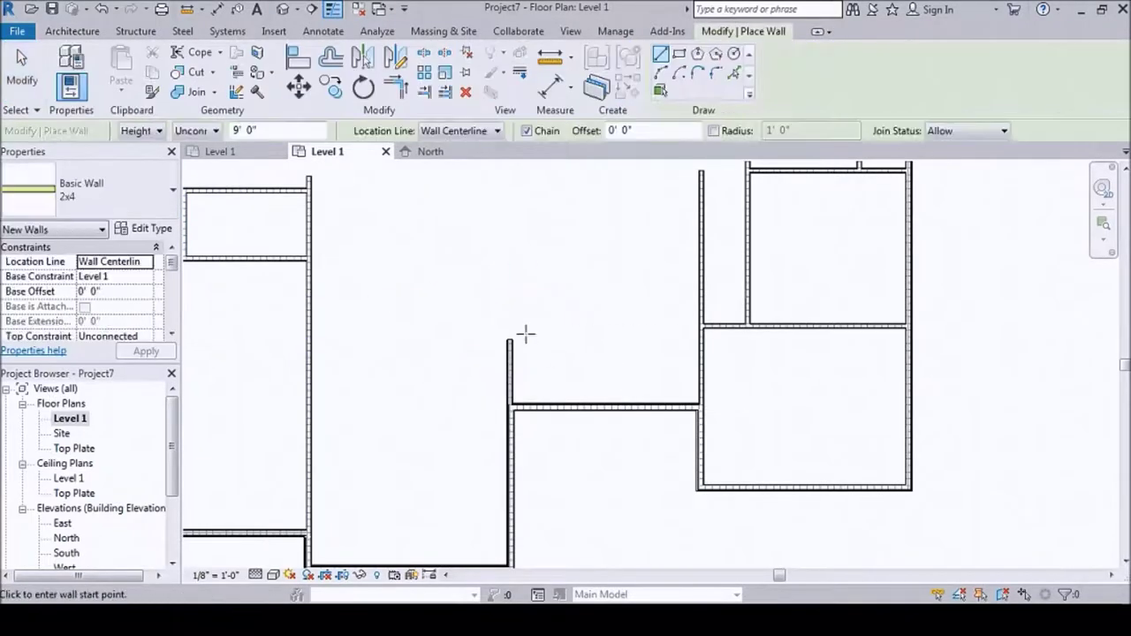
pyautogui.scroll(1, 548, 397)
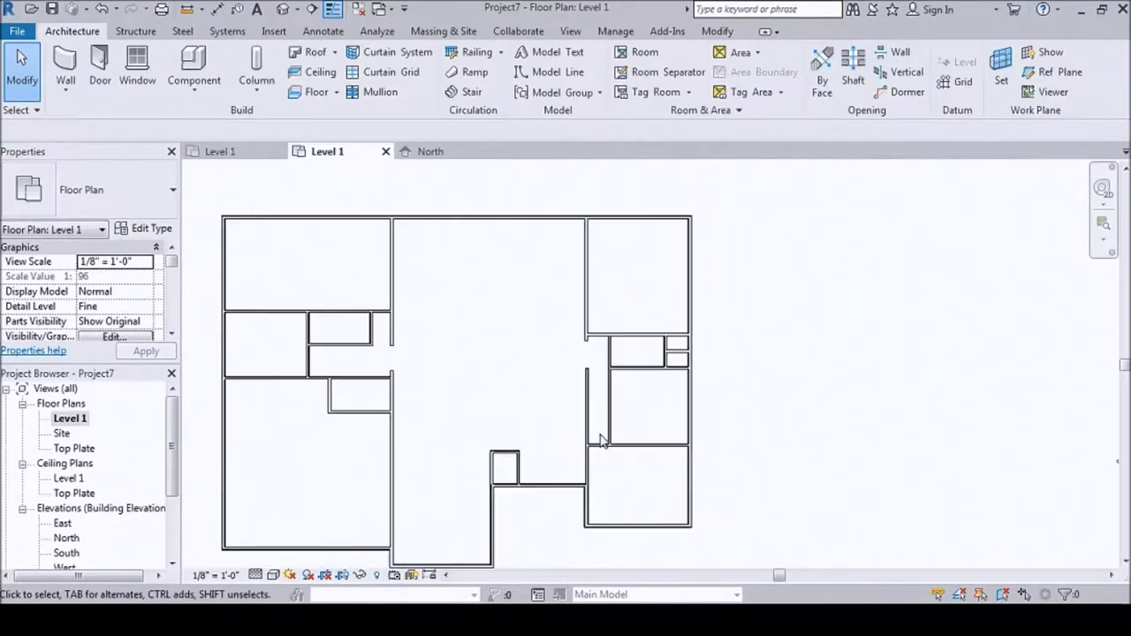
pyautogui.scroll(3, 601, 477)
pyautogui.scroll(-3, 480, 442)
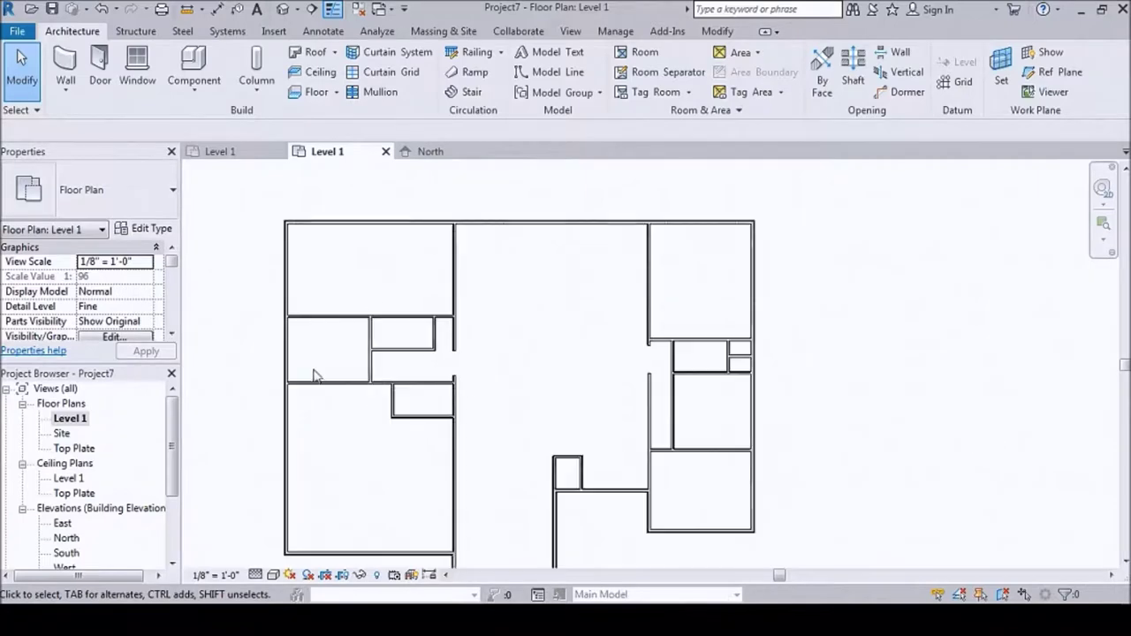
pyautogui.scroll(3, 415, 357)
pyautogui.scroll(-3, 470, 398)
pyautogui.click(100, 71)
# Move an interior wall to a new position with Move (MV)
pyautogui.scroll(3, 646, 329)
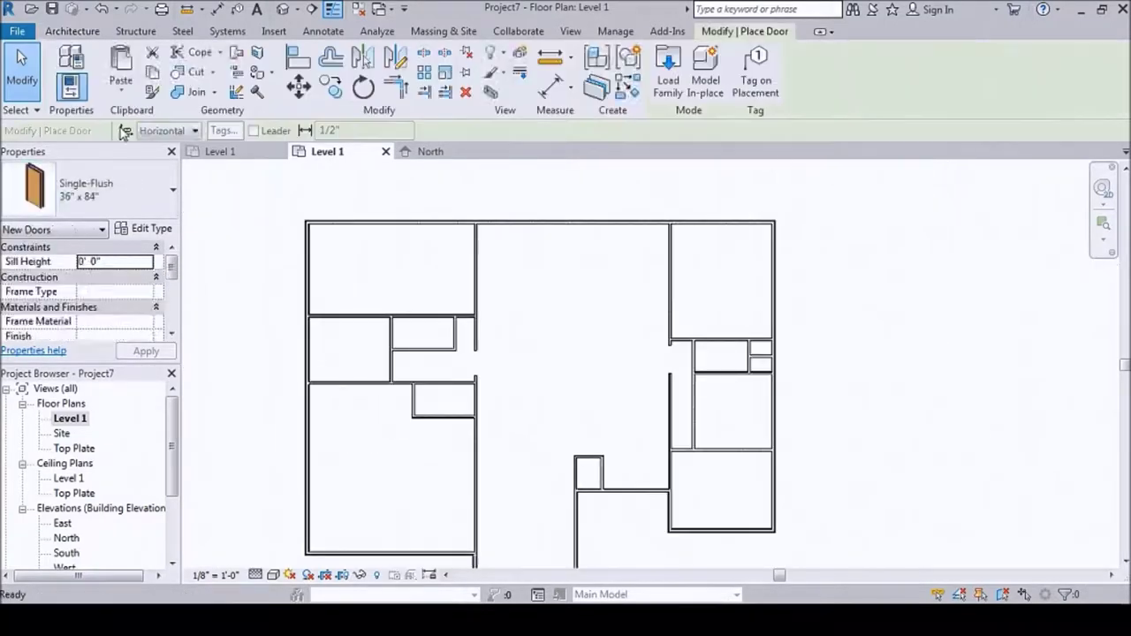
pyautogui.press('Escape')
pyautogui.press('Escape')
pyautogui.click(482, 265)
pyautogui.scroll(2, 481, 265)
pyautogui.press('m')
pyautogui.press('v')
pyautogui.click(404, 404)
pyautogui.press('Escape')
pyautogui.press('Escape')
# Place a Single-Flush 30" x 80" door on the vertical closet wall
pyautogui.scroll(-3, 409, 293)
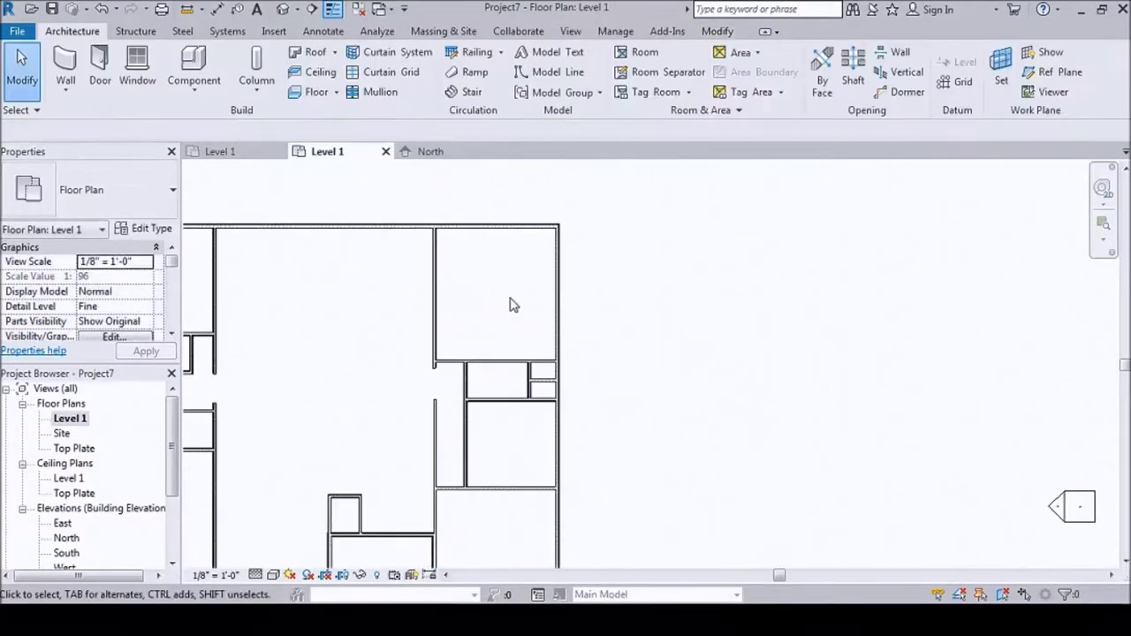
pyautogui.press('d')
pyautogui.press('r')
pyautogui.scroll(3, 638, 454)
pyautogui.scroll(2, 492, 378)
pyautogui.scroll(-2, 492, 377)
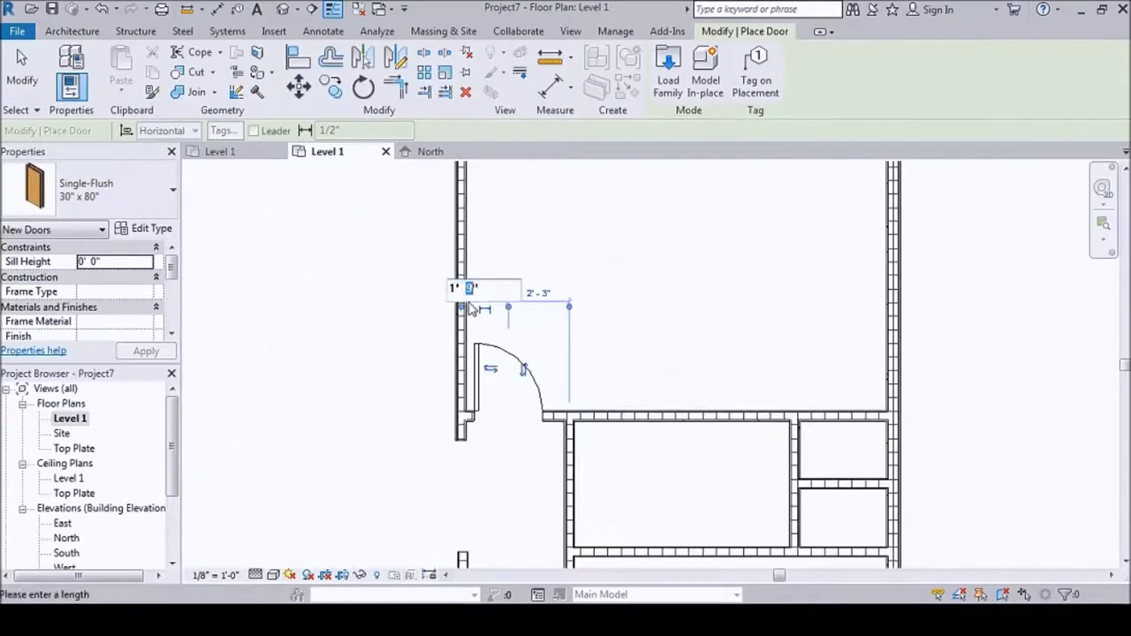
pyautogui.click(590, 338)
pyautogui.scroll(-1, 570, 298)
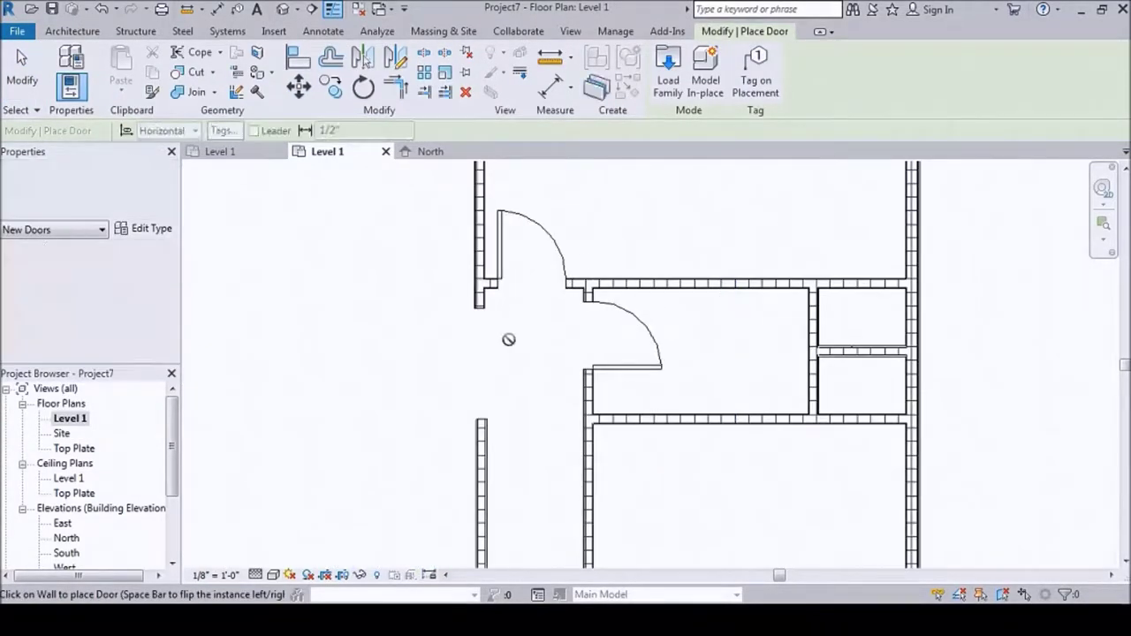
pyautogui.press('Escape')
pyautogui.press('Escape')
pyautogui.scroll(-2, 473, 387)
pyautogui.click(651, 399)
pyautogui.press('Escape')
# Start the Wall tool twice and cancel it without drawing
pyautogui.scroll(2, 596, 362)
pyautogui.press('w')
pyautogui.press('a')
pyautogui.scroll(1, 517, 409)
pyautogui.scroll(-2, 497, 291)
pyautogui.scroll(2, 802, 366)
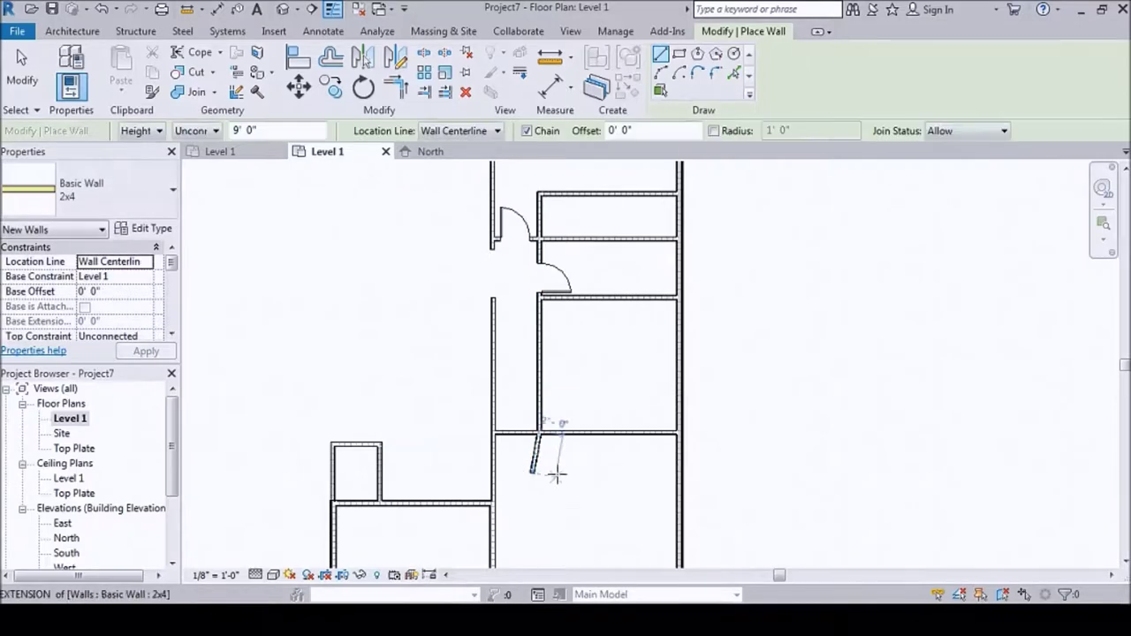
pyautogui.press('Escape')
pyautogui.press('Escape')
pyautogui.press('Escape')
pyautogui.press('Escape')
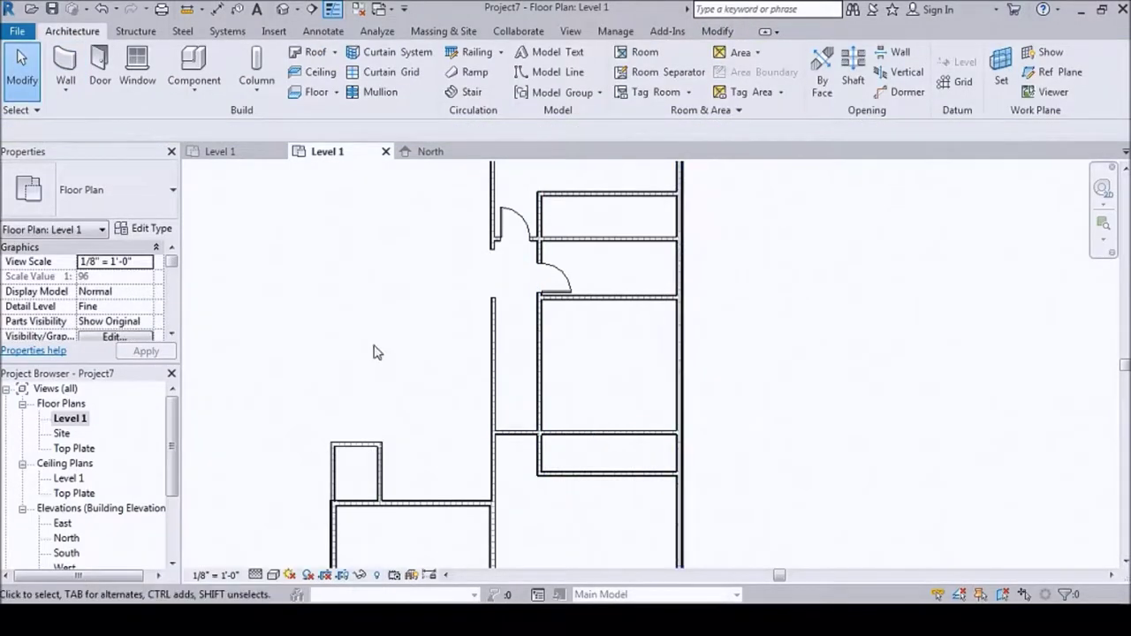
pyautogui.press('w')
pyautogui.press('a')
pyautogui.press('Escape')
# Pick two wall references for alignment, then cancel Align (AL)
pyautogui.press('l')
pyautogui.press('i')
pyautogui.click(238, 271)
pyautogui.click(568, 269)
pyautogui.press('a')
pyautogui.press('l')
pyautogui.scroll(5, 545, 290)
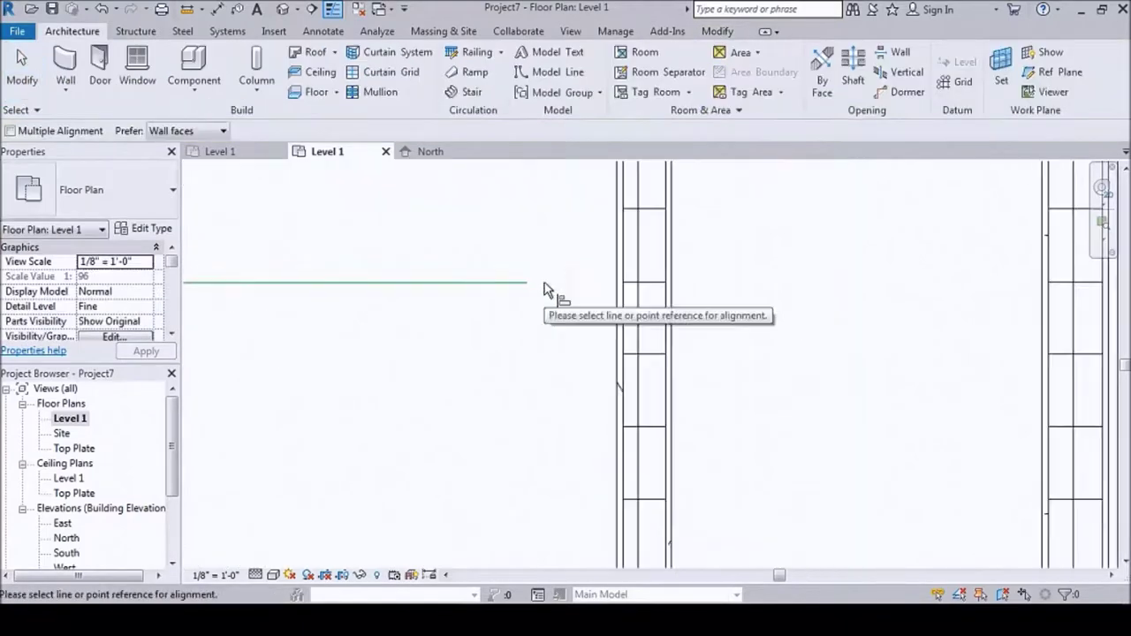
pyautogui.press('Escape')
pyautogui.press('Escape')
pyautogui.scroll(-4, 622, 314)
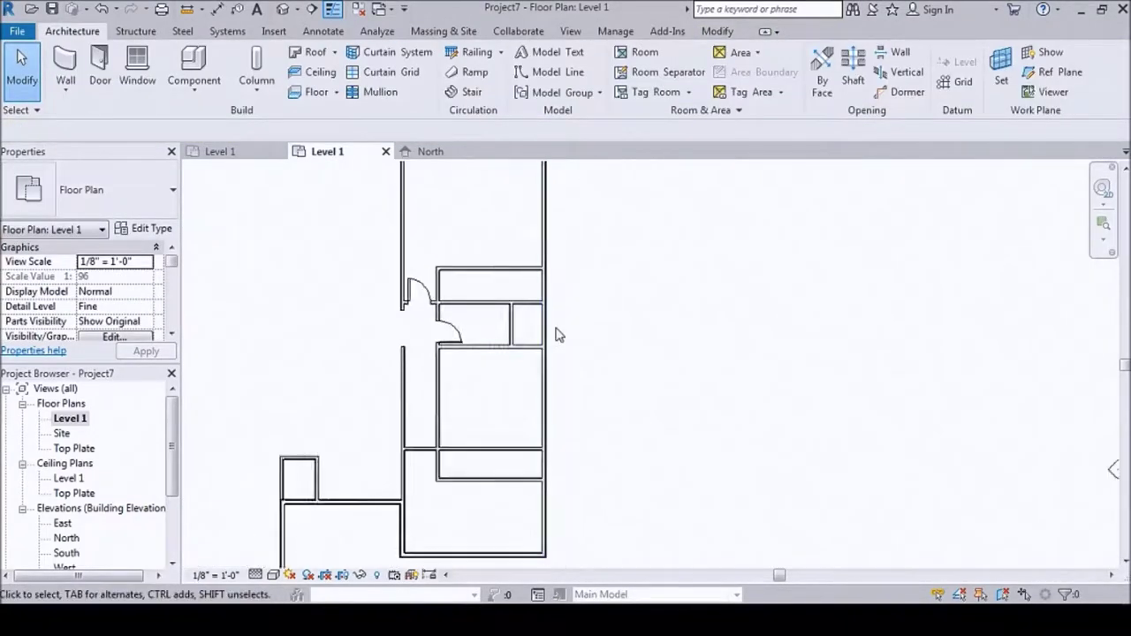
# Place a single-flush door on the right-side wall
pyautogui.scroll(3, 558, 334)
pyautogui.press('d')
pyautogui.press('r')
pyautogui.click(508, 419)
pyautogui.press('Escape')
pyautogui.scroll(2, 480, 458)
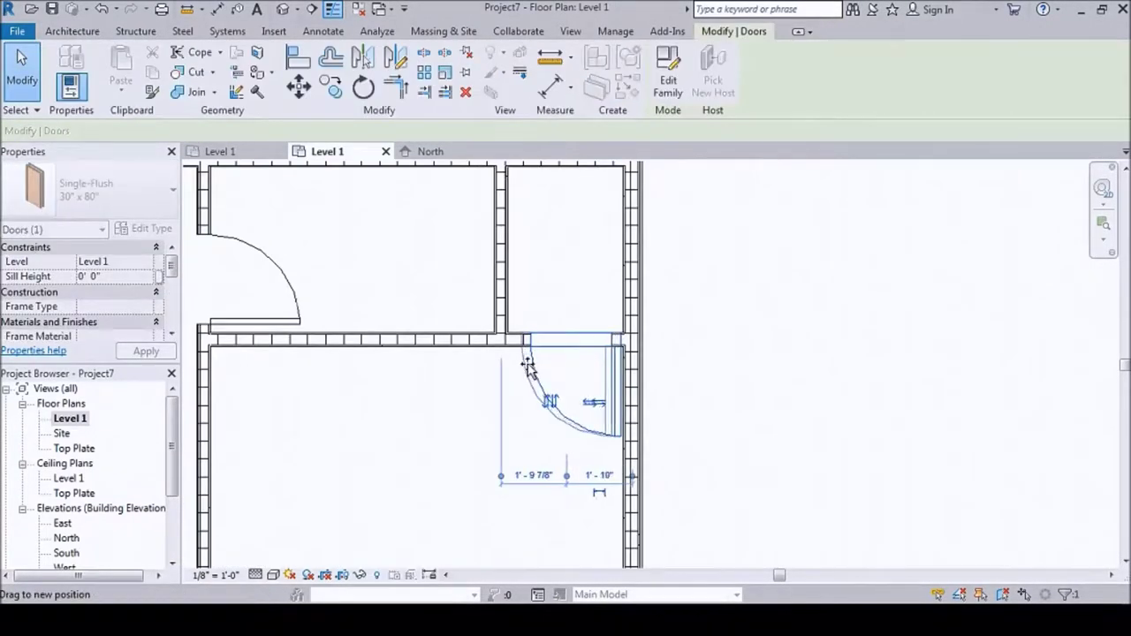
pyautogui.press('Escape')
pyautogui.scroll(-3, 517, 309)
pyautogui.scroll(-2, 366, 391)
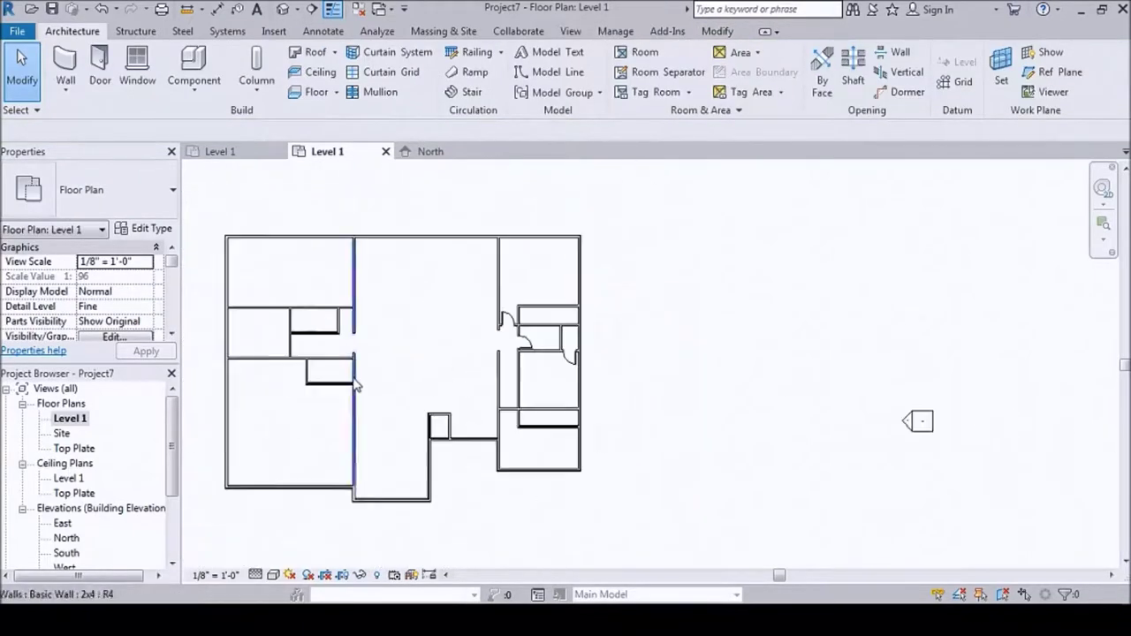
# Place a single-flush door on the vertical interior wall
pyautogui.click(139, 66)
pyautogui.scroll(2, 371, 303)
pyautogui.scroll(1, 371, 303)
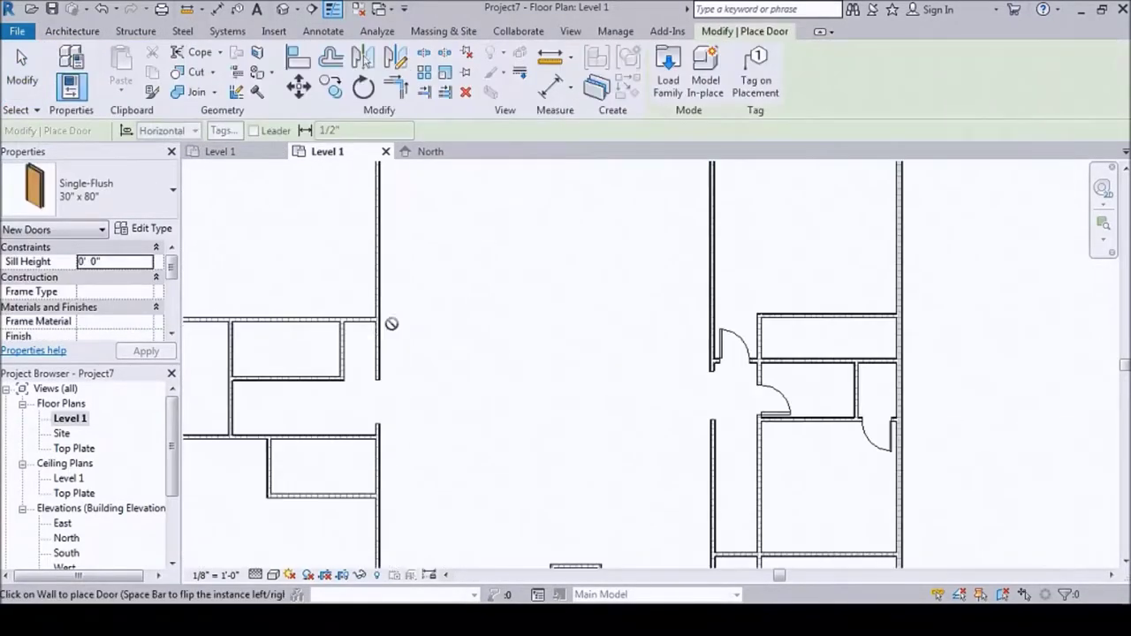
pyautogui.press('Escape')
pyautogui.scroll(-1, 374, 403)
pyautogui.click(378, 404)
pyautogui.press('d')
pyautogui.press('r')
pyautogui.scroll(3, 380, 354)
pyautogui.click(388, 318)
pyautogui.press('Escape')
# Place another single-flush door on a neighbouring closet wall
pyautogui.press('Escape')
pyautogui.scroll(-3, 568, 298)
pyautogui.press('d')
pyautogui.press('r')
pyautogui.scroll(-3, 539, 344)
pyautogui.scroll(2, 505, 353)
pyautogui.click(477, 371)
pyautogui.scroll(3, 611, 416)
pyautogui.press('Escape')
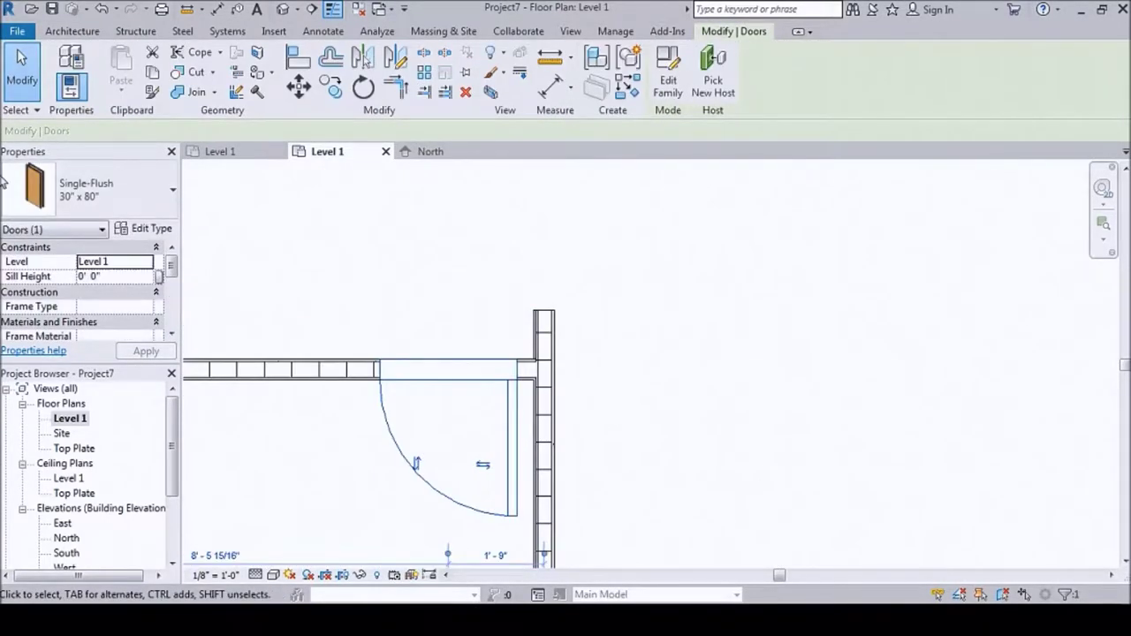
pyautogui.press('Escape')
pyautogui.scroll(-3, 530, 353)
# Select and check the bottom wall after briefly cancelling the Wall tool
pyautogui.press('w')
pyautogui.press('a')
pyautogui.scroll(2, 530, 353)
pyautogui.press('Escape')
pyautogui.press('Escape')
pyautogui.scroll(-3, 454, 547)
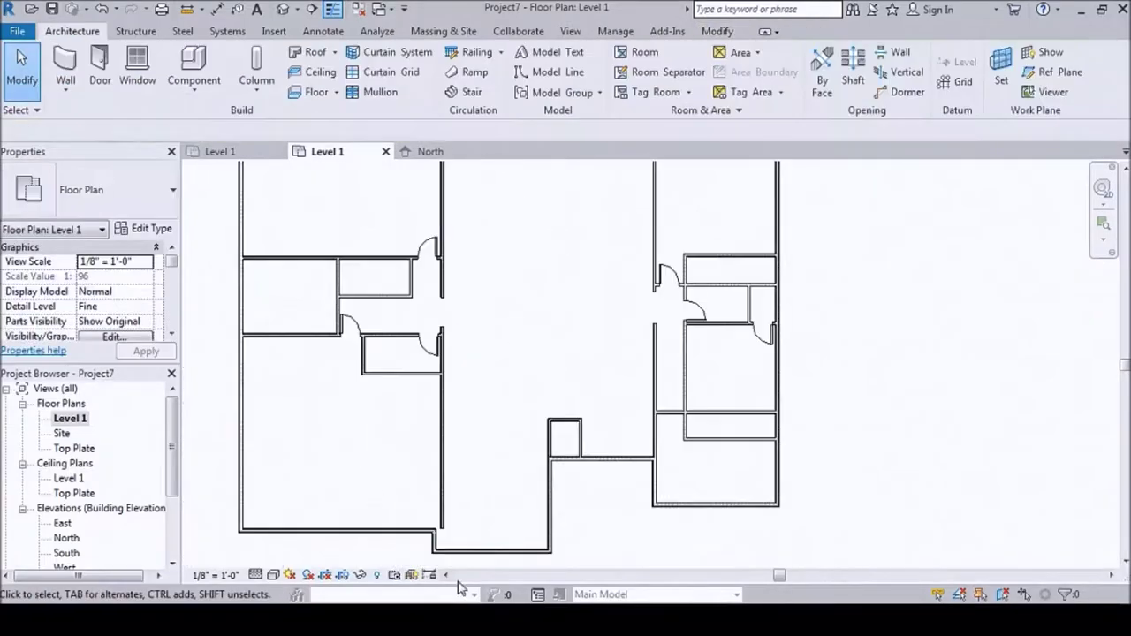
pyautogui.click(454, 555)
pyautogui.scroll(3, 433, 455)
pyautogui.press('Escape')
# Restart the Door tool to browse the Doors family folder for another type
pyautogui.scroll(-2, 334, 505)
pyautogui.scroll(-2, 334, 504)
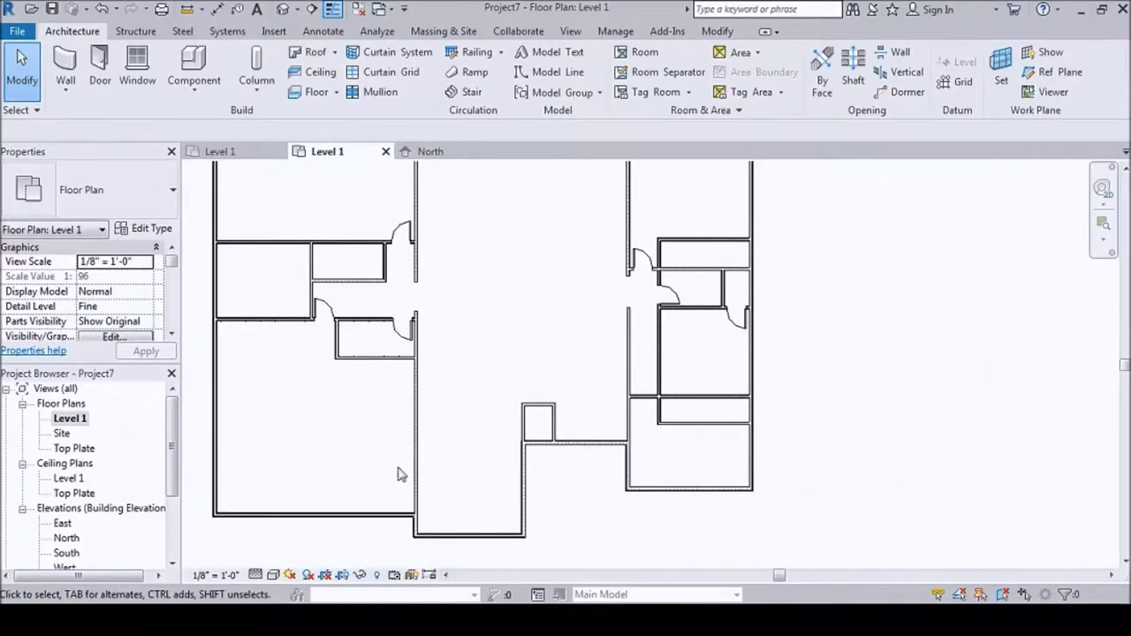
pyautogui.press('d')
pyautogui.press('r')
pyautogui.scroll(-2, 966, 436)
pyautogui.scroll(3, 566, 371)
pyautogui.press('Escape')
pyautogui.scroll(-1, 530, 371)
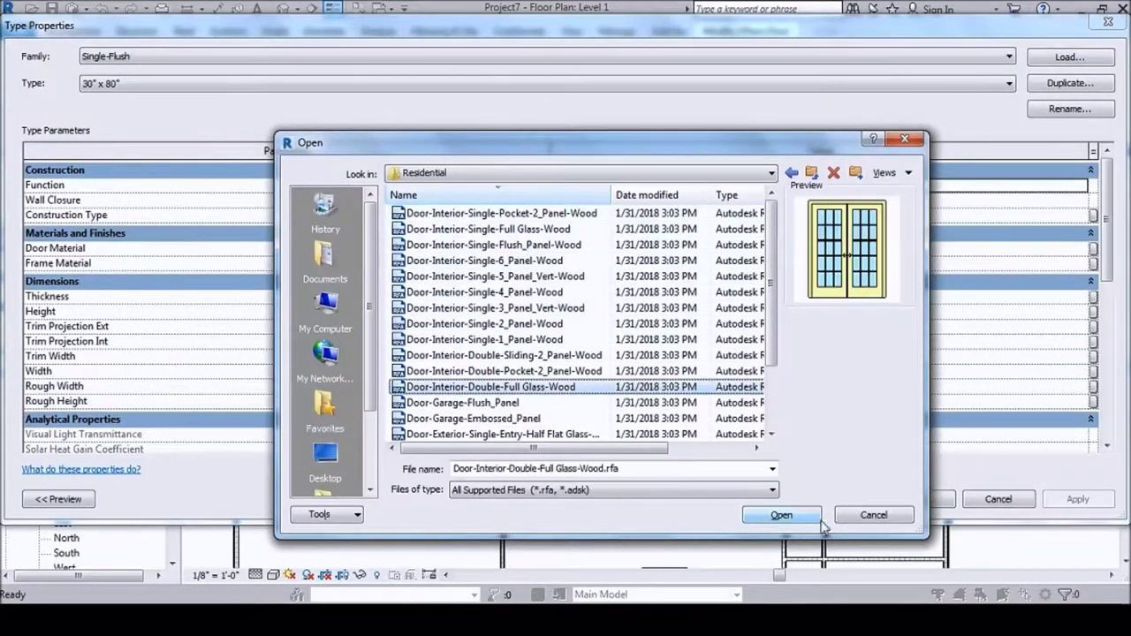
# Load the Door-Single-Flush_Panel_Double-Acting family and confirm its type settings
pyautogui.click(818, 520)
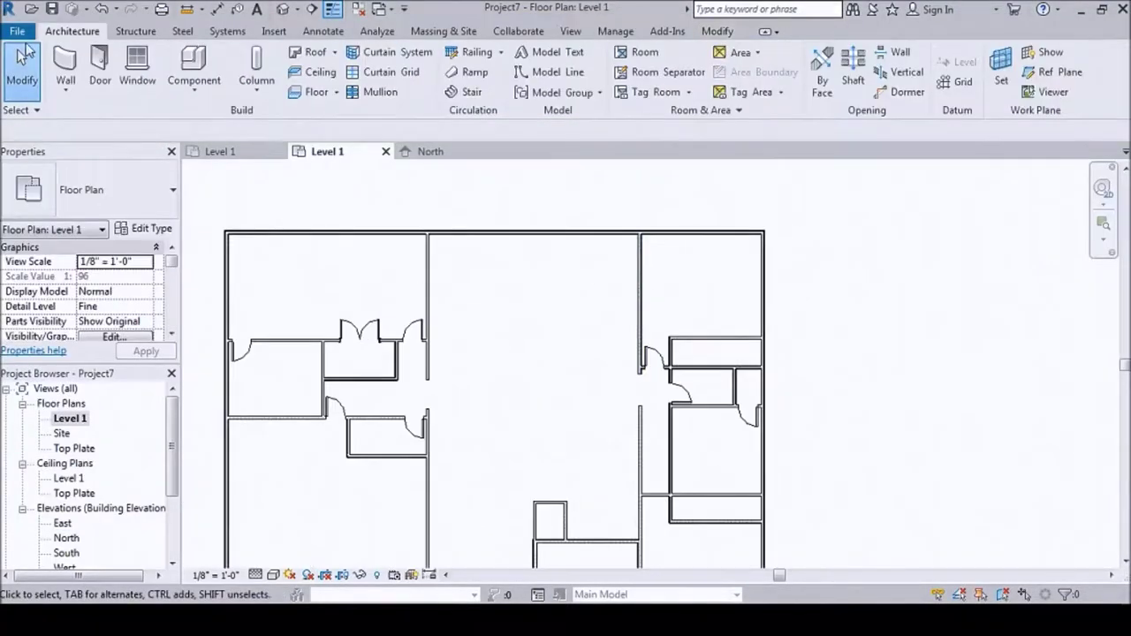
pyautogui.click(135, 174)
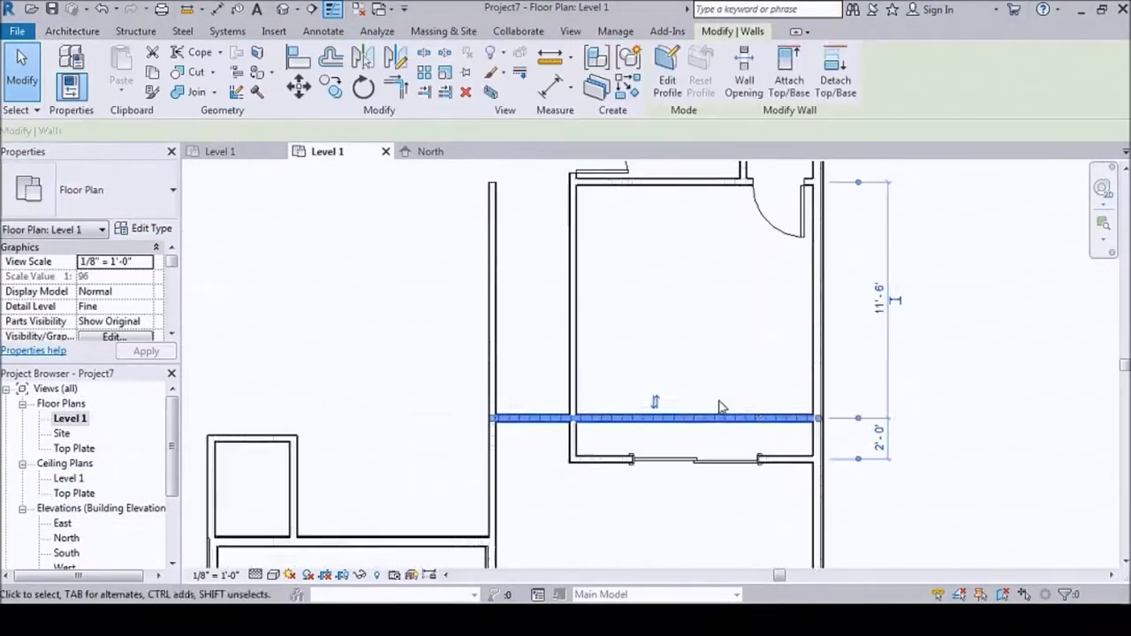
pyautogui.scroll(-3, 990, 373)
pyautogui.scroll(-2, 954, 454)
pyautogui.click(782, 379)
pyautogui.scroll(2, 871, 459)
pyautogui.scroll(3, 552, 412)
pyautogui.scroll(-3, 485, 466)
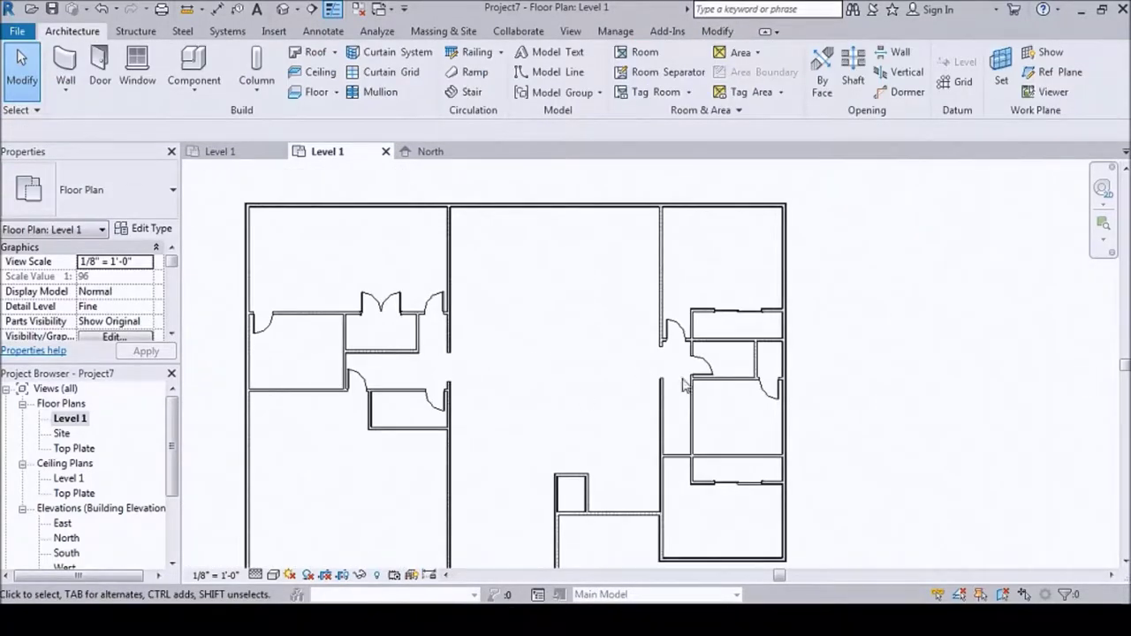
# Switch the Door tool to the Single-Flush 30" x 80" type
pyautogui.press('d')
pyautogui.press('r')
pyautogui.click(89, 190)
pyautogui.click(50, 313)
pyautogui.scroll(2, 678, 436)
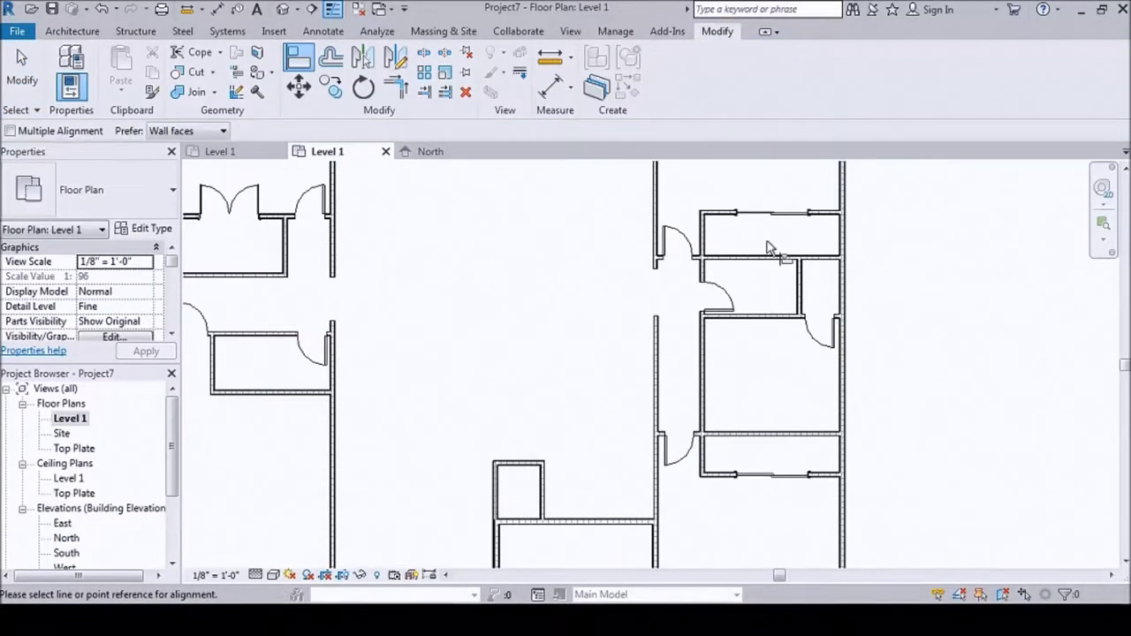
pyautogui.press('Escape')
pyautogui.press('Escape')
# Select and review the top and bottom walls around the closets and halls
pyautogui.scroll(2, 444, 174)
pyautogui.click(444, 174)
pyautogui.press('Escape')
pyautogui.scroll(-2, 632, 316)
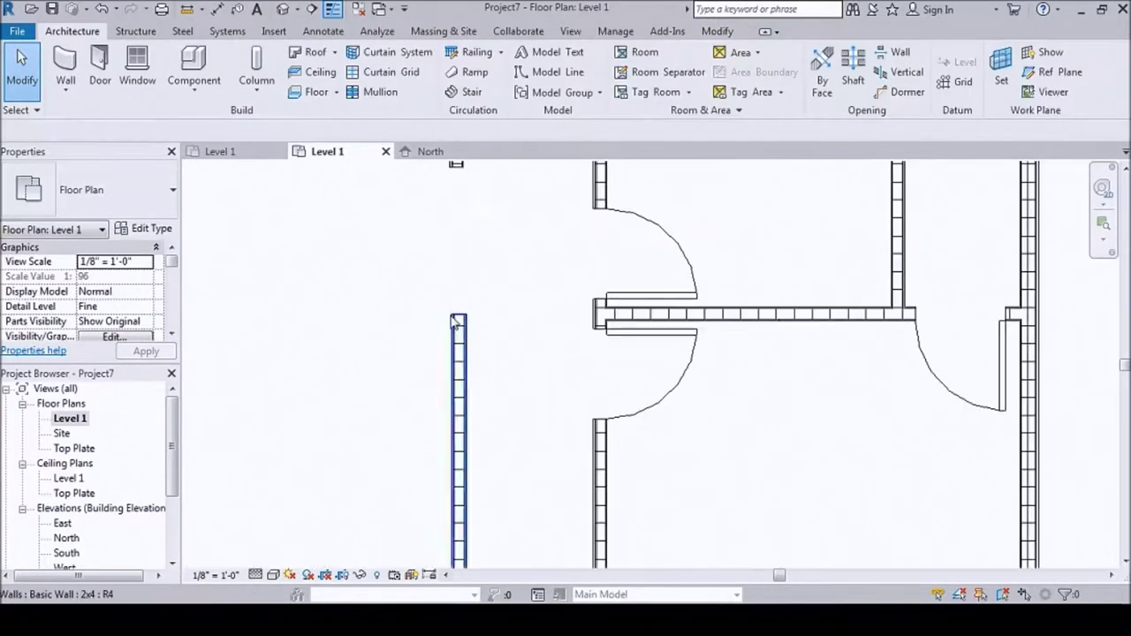
pyautogui.scroll(-2, 484, 330)
pyautogui.scroll(-1, 550, 381)
pyautogui.scroll(2, 598, 555)
pyautogui.click(660, 527)
pyautogui.press('Escape')
pyautogui.scroll(-3, 297, 405)
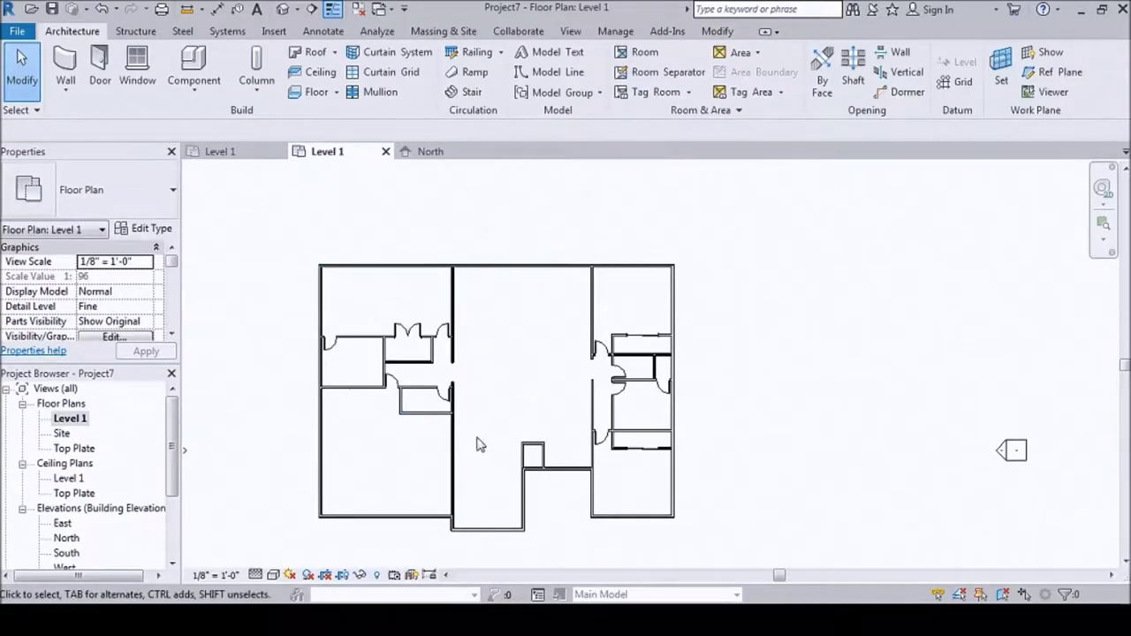
# Load Door-Exterior-Double-Full Glass-Wood_Clad from Residential and place it on the top wall
pyautogui.click(99, 66)
pyautogui.click(676, 383)
pyautogui.click(144, 228)
pyautogui.click(1069, 56)
pyautogui.click(499, 370)
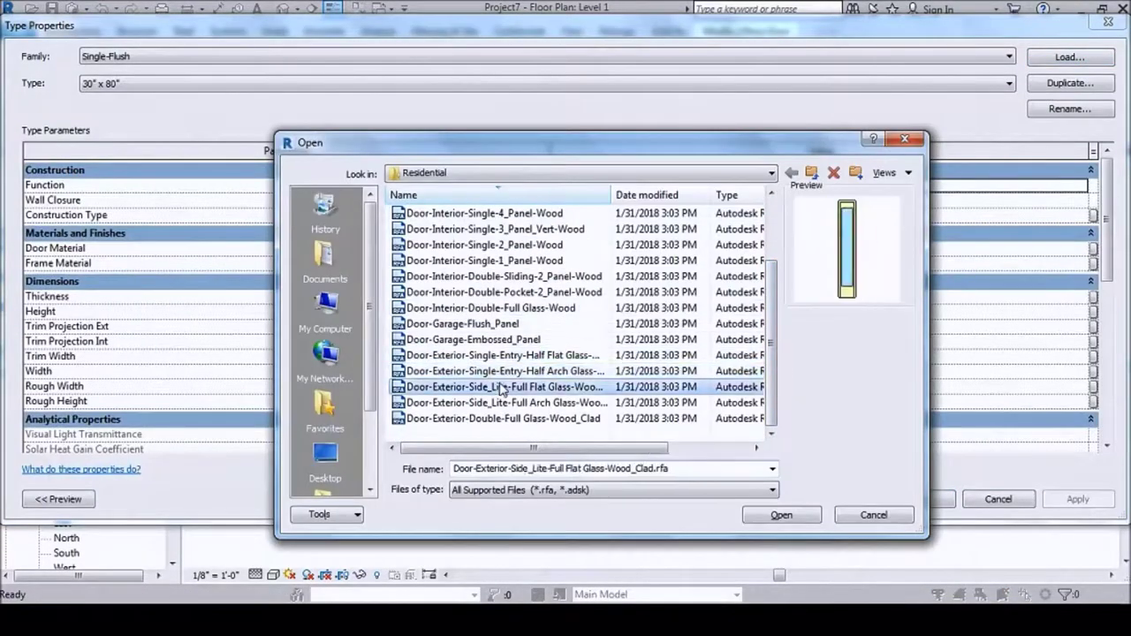
pyautogui.press('Return')
pyautogui.press('Return')
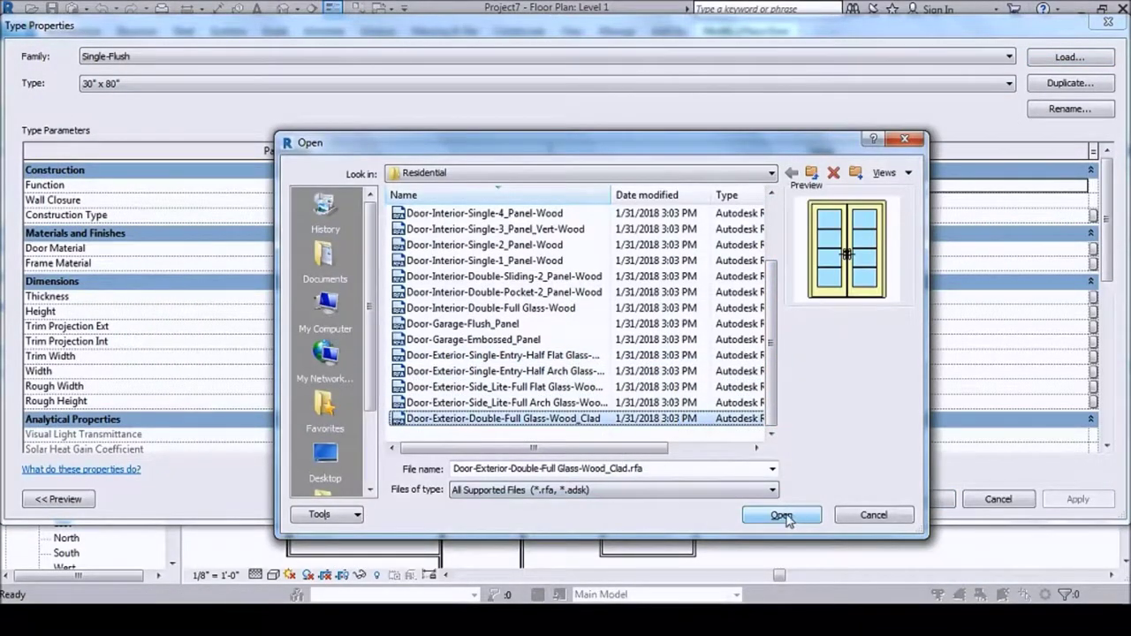
pyautogui.click(781, 515)
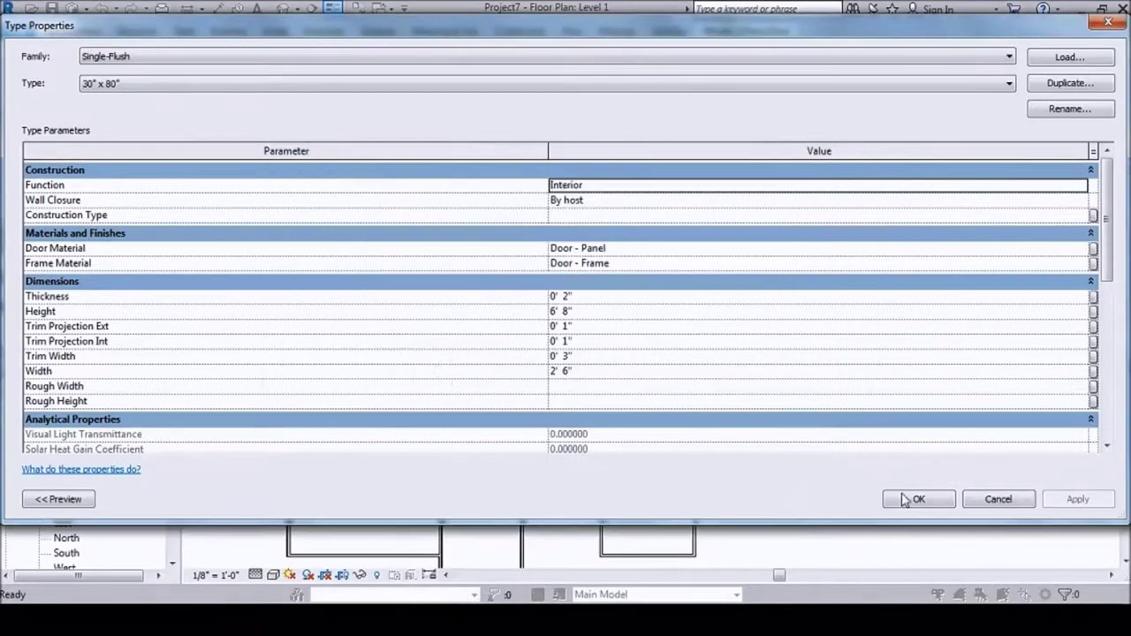
pyautogui.click(919, 499)
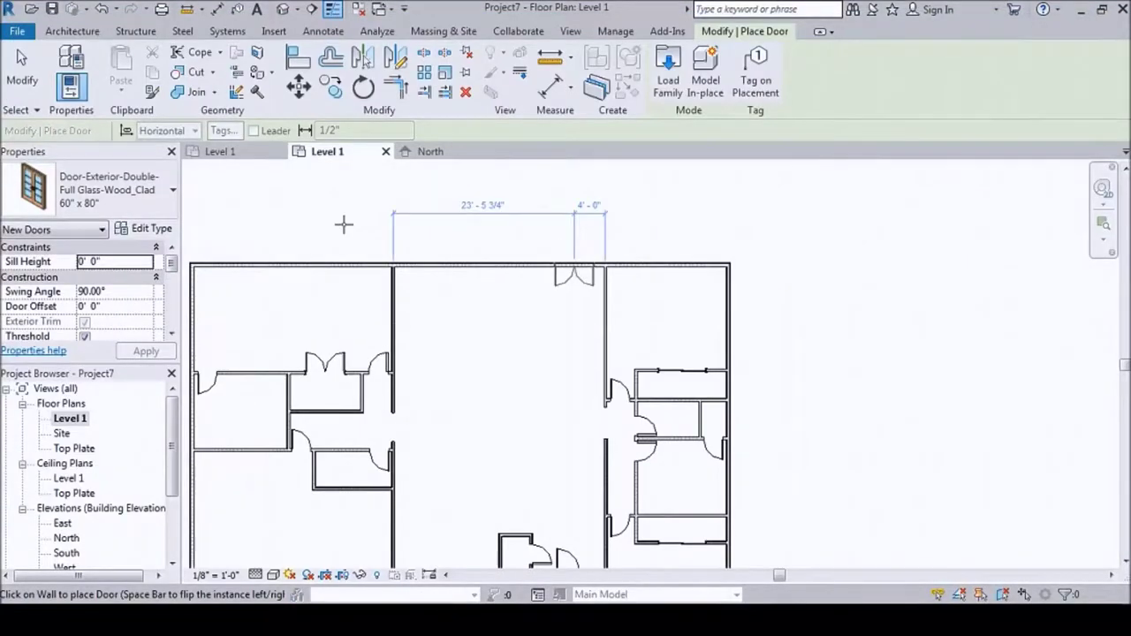
# Load the Door-Garage-Embossed_Panel family for the 192" x 84" garage door
pyautogui.press('Escape')
pyautogui.press('Escape')
pyautogui.press('a')
pyautogui.press('Escape')
pyautogui.scroll(-1, 441, 310)
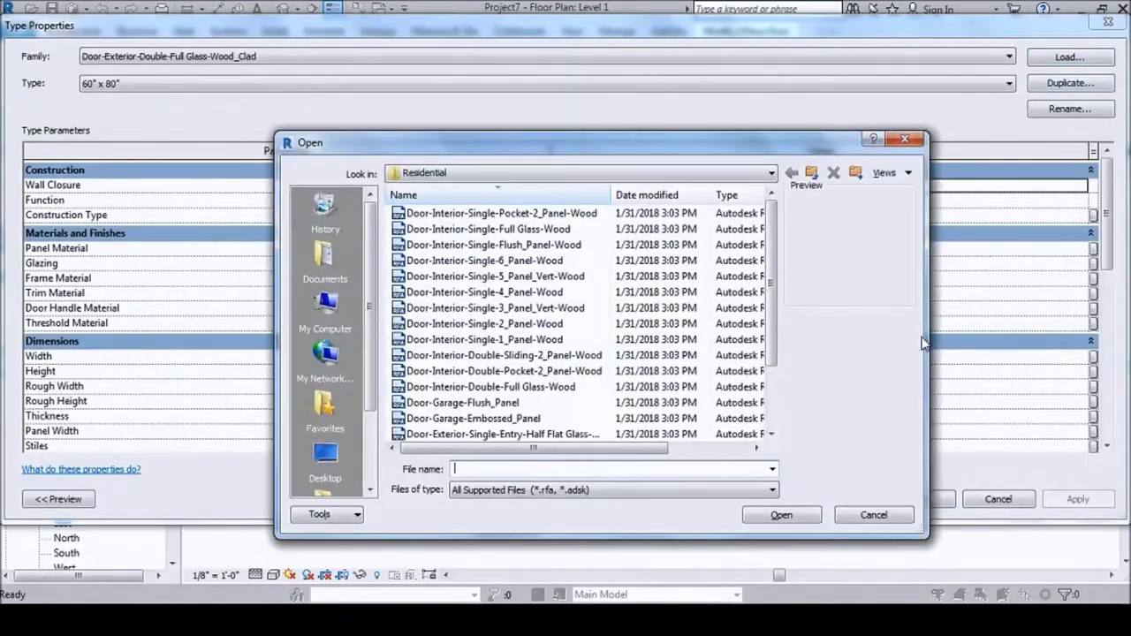
pyautogui.doubleClick(507, 417)
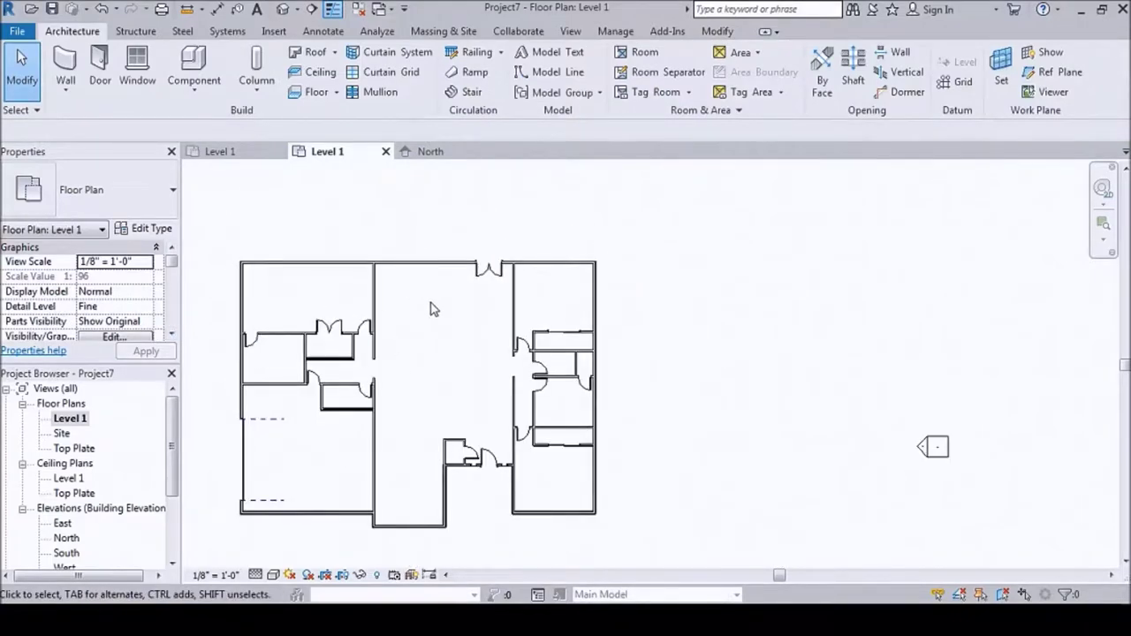
# Place three Window-Double-Hung 30" x 46" windows along the exterior wall
pyautogui.press('w')
pyautogui.press('n')
pyautogui.click(100, 528)
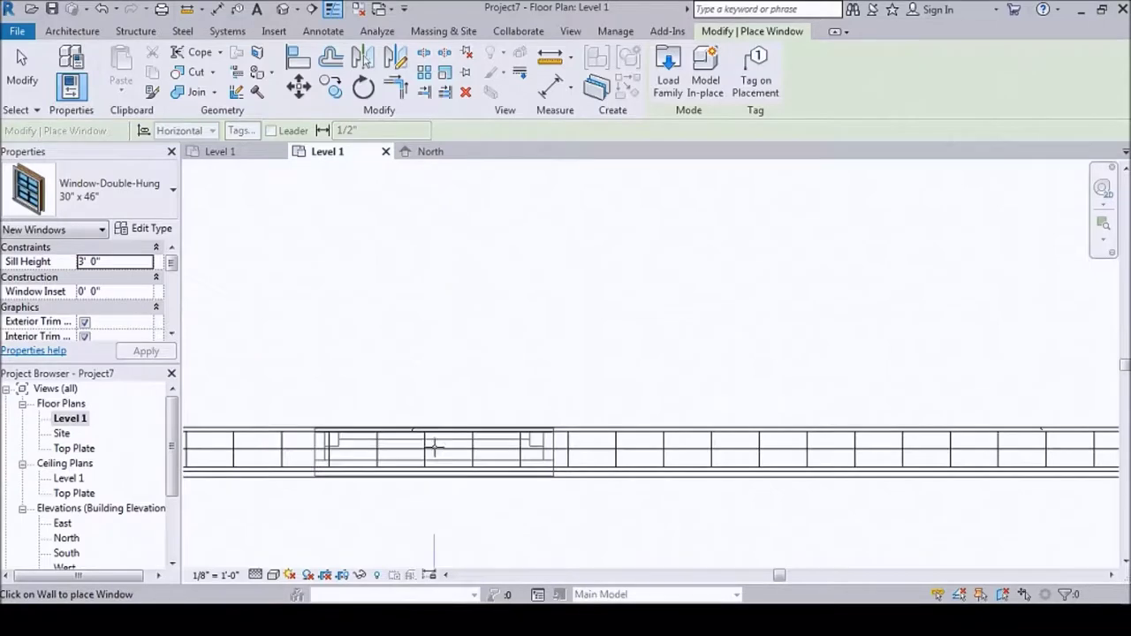
pyautogui.click(439, 460)
pyautogui.press('Escape')
pyautogui.press('Escape')
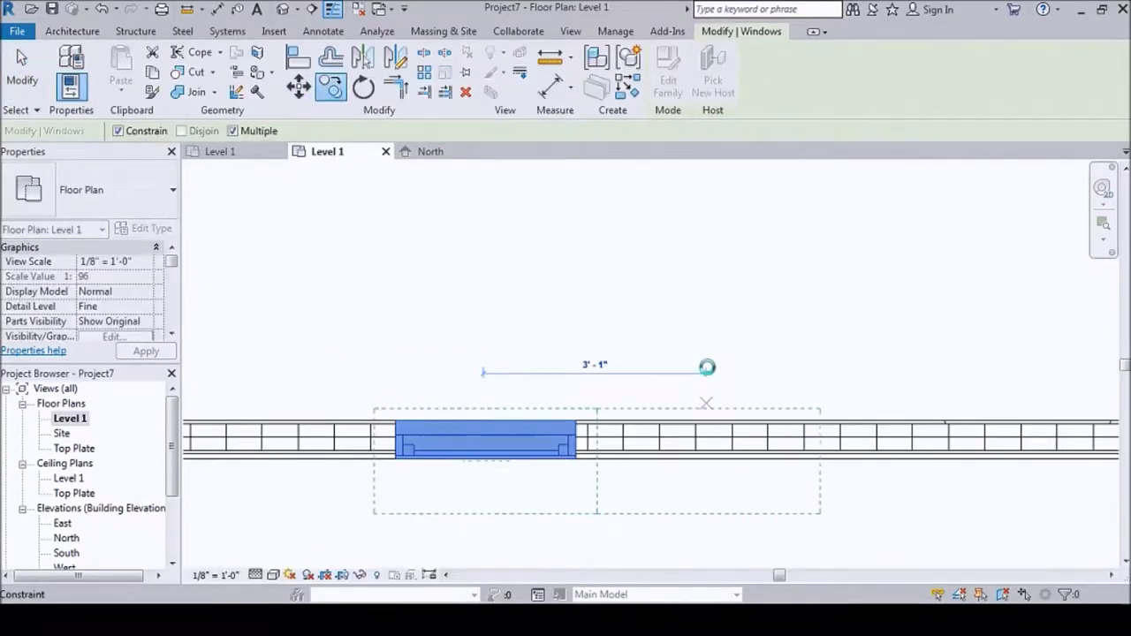
pyautogui.click(724, 371)
pyautogui.press('Escape')
pyautogui.press('Escape')
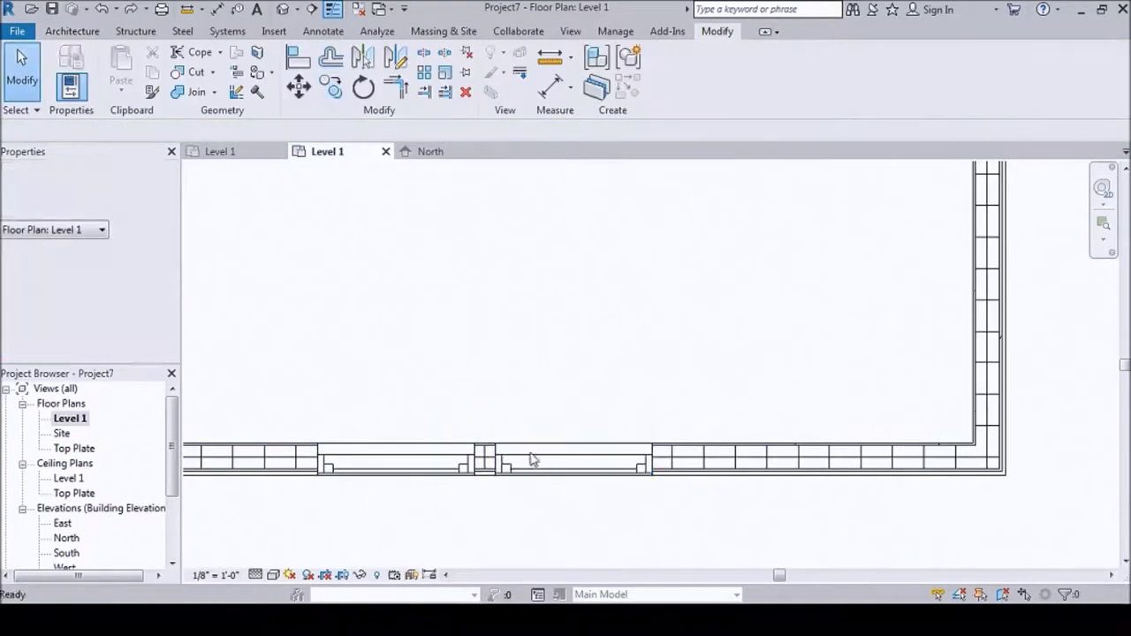
pyautogui.click(652, 442)
pyautogui.press('Escape')
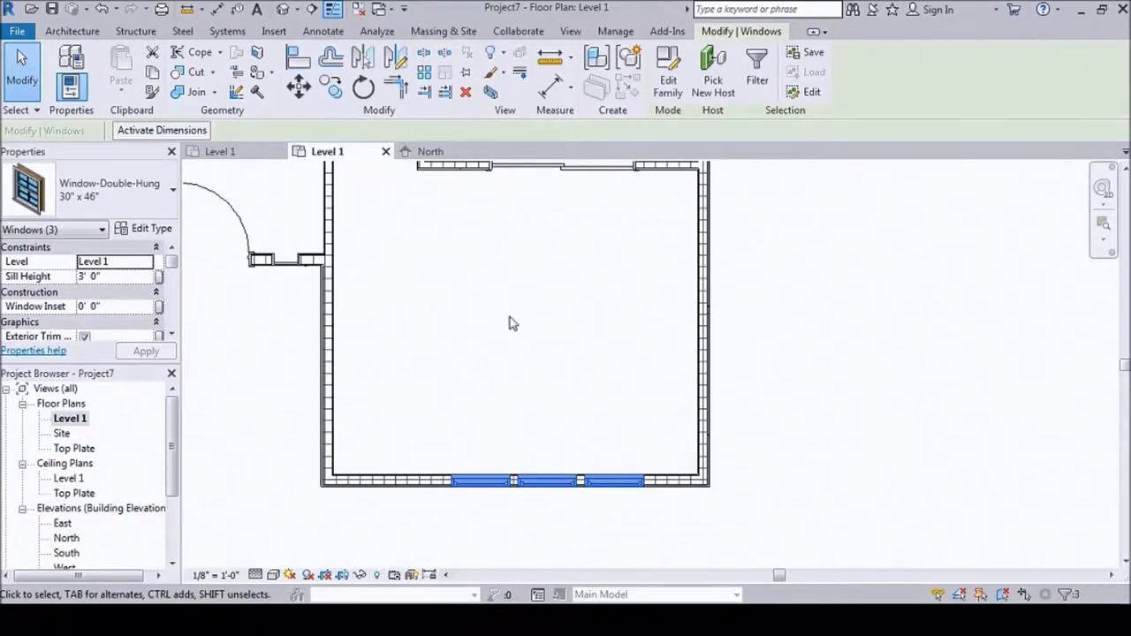
pyautogui.click(499, 431)
# Draw a reference detail line along the wall for measuring
pyautogui.press('l')
pyautogui.scroll(5, 378, 363)
pyautogui.click(315, 355)
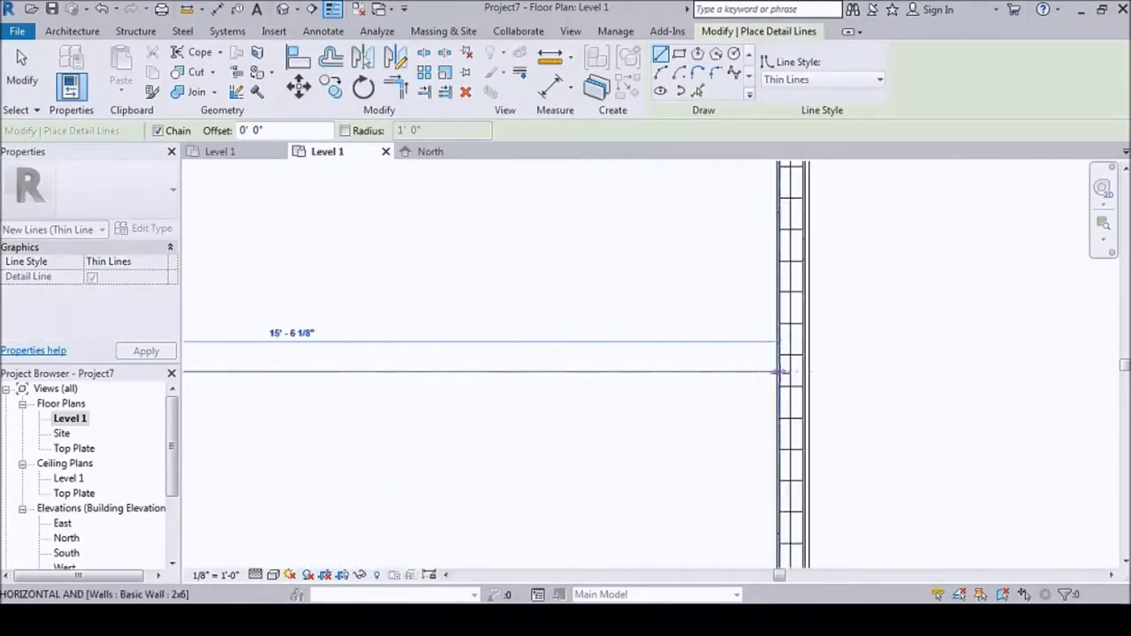
pyautogui.click(779, 372)
pyautogui.scroll(-3, 780, 372)
pyautogui.press('Escape')
# Copy one double-hung window onto another exterior wall with Copy (CO)
pyautogui.scroll(-3, 547, 448)
pyautogui.scroll(3, 560, 462)
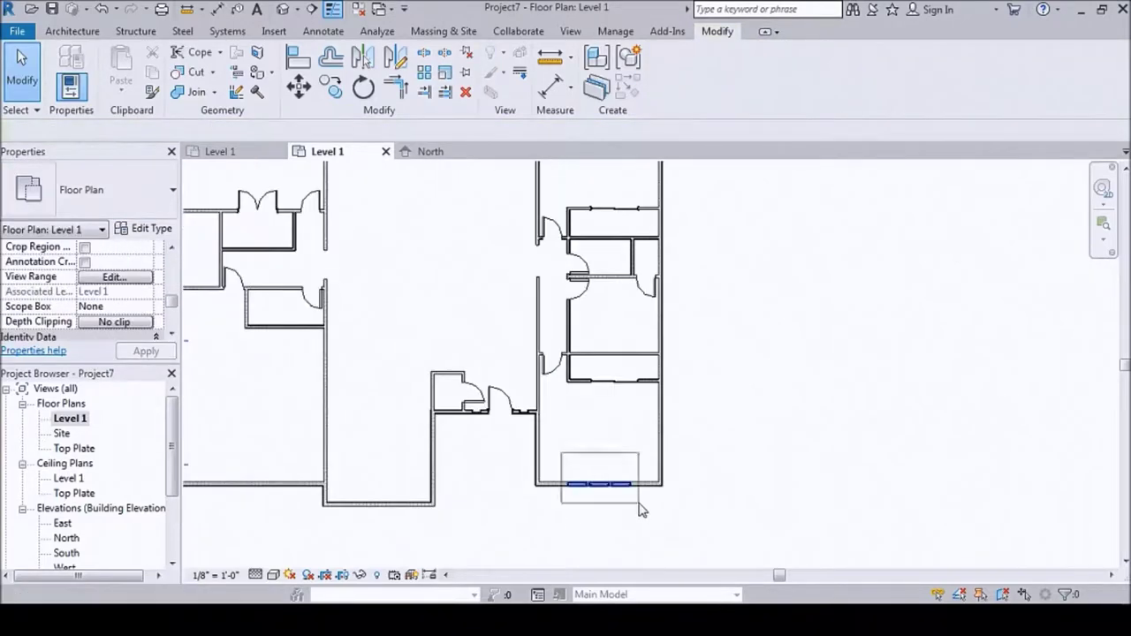
pyautogui.click(560, 462)
pyautogui.press('c')
pyautogui.press('o')
pyautogui.click(575, 466)
pyautogui.scroll(-2, 373, 517)
pyautogui.click(383, 516)
pyautogui.press('Escape')
pyautogui.scroll(-3, 318, 454)
pyautogui.scroll(2, 480, 522)
pyautogui.scroll(-1, 539, 468)
pyautogui.scroll(2, 539, 469)
pyautogui.scroll(-3, 631, 277)
pyautogui.scroll(2, 519, 509)
pyautogui.scroll(-2, 609, 282)
pyautogui.scroll(3, 583, 422)
pyautogui.press('Escape')
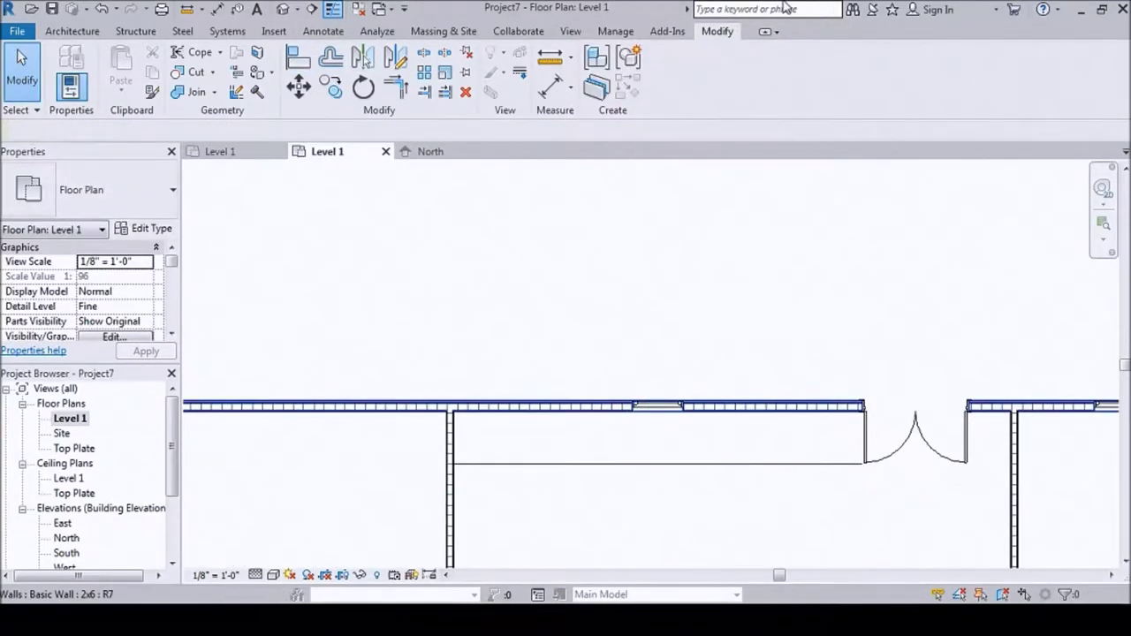
# Mirror the three windows as copies across a drawn axis
pyautogui.scroll(3, 477, 327)
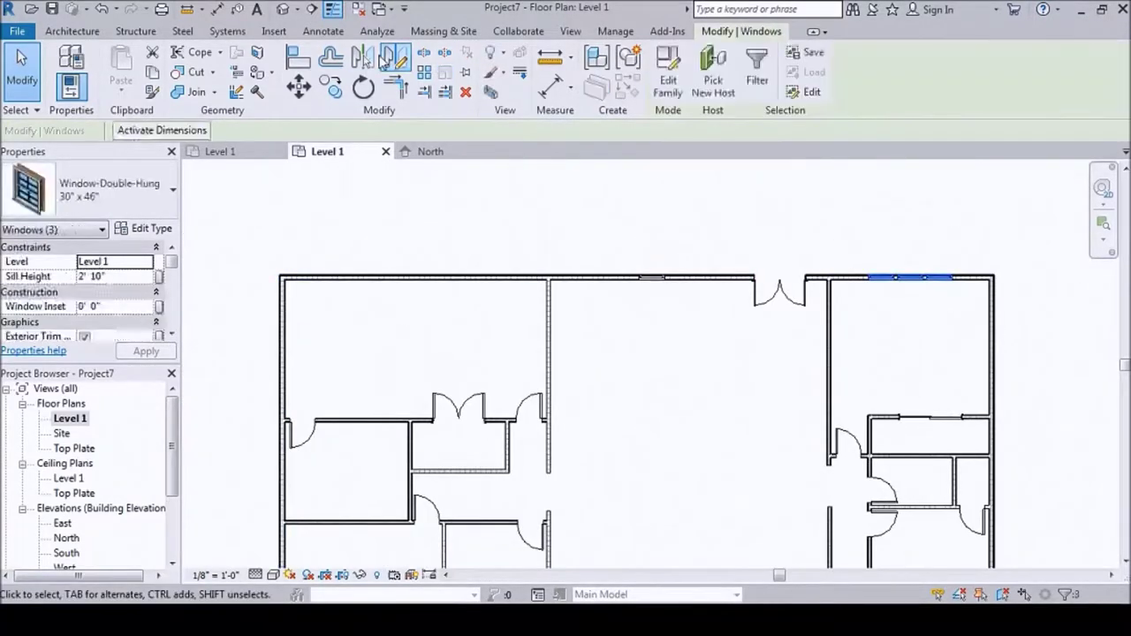
pyautogui.click(395, 58)
pyautogui.scroll(-3, 662, 259)
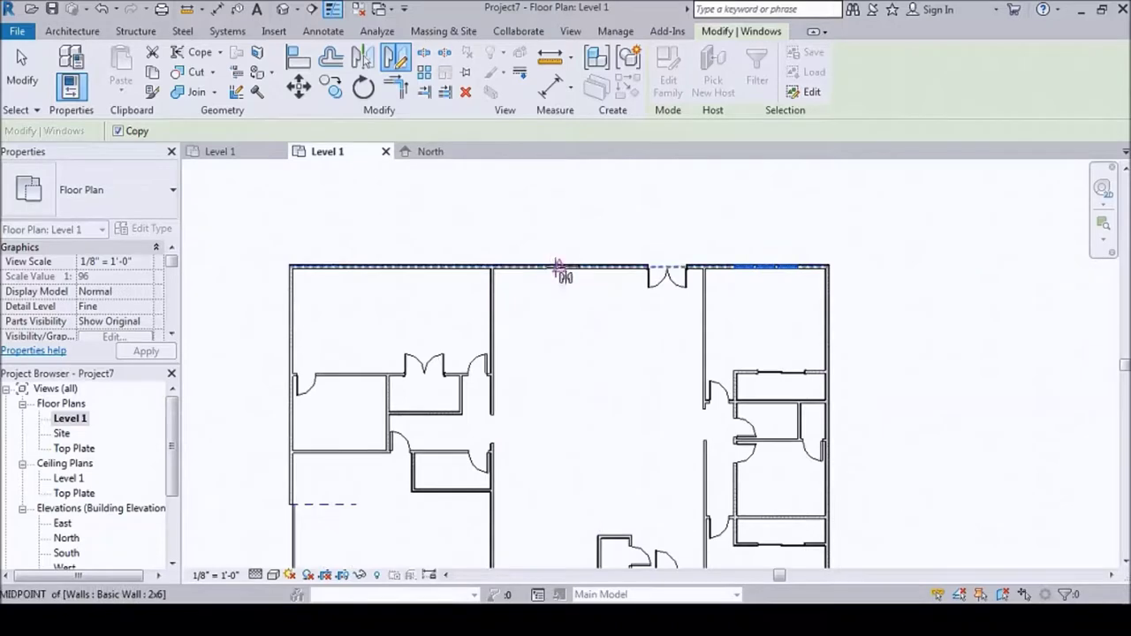
pyautogui.scroll(-1, 473, 264)
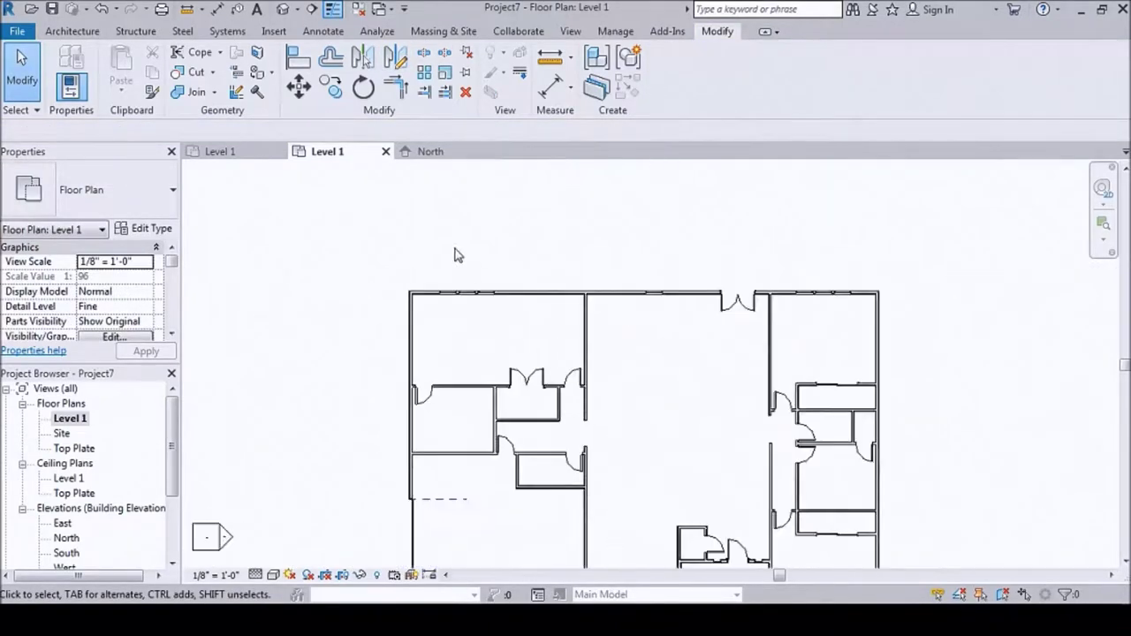
pyautogui.scroll(1, 406, 223)
# Cancel window placement, select a wall, and open the Default 3D View
pyautogui.press('w')
pyautogui.press('n')
pyautogui.scroll(2, 380, 268)
pyautogui.scroll(2, 380, 268)
pyautogui.scroll(-2, 371, 283)
pyautogui.press('Escape')
pyautogui.scroll(1, 362, 303)
pyautogui.click(361, 303)
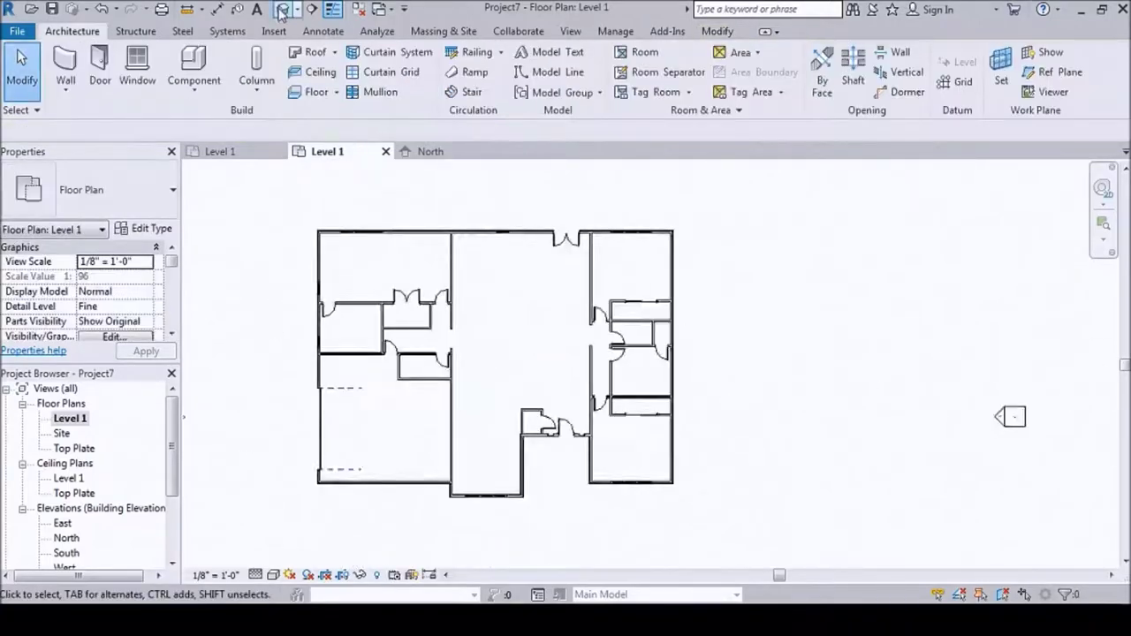
pyautogui.press('3')
pyautogui.press('d')
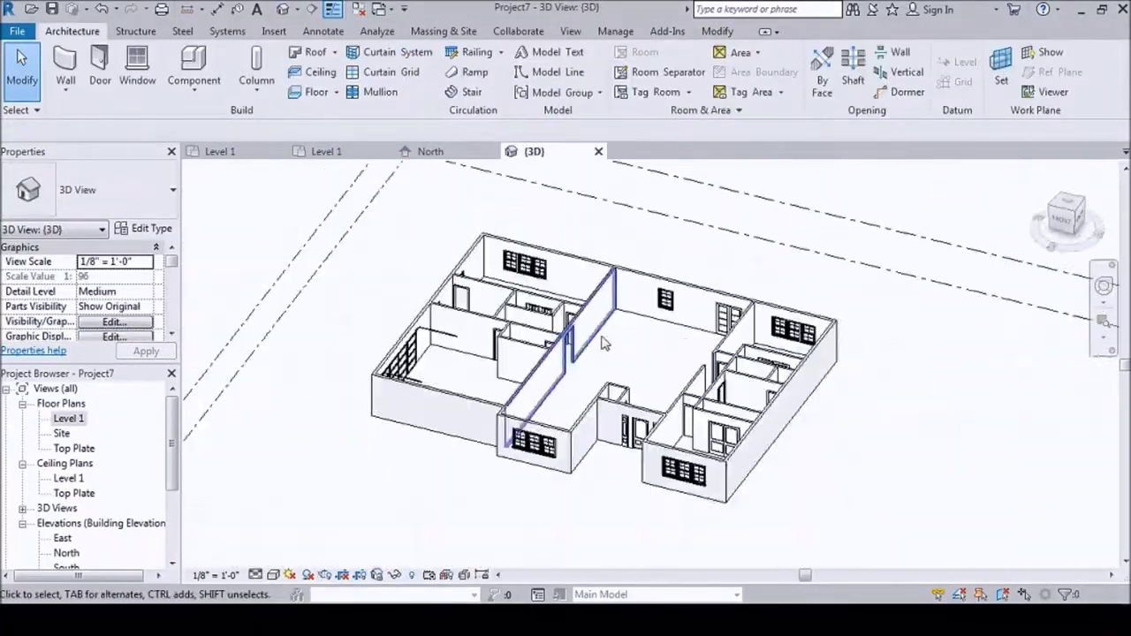
# Return to Level 1, draw a closet wall, and place a door in it
pyautogui.scroll(2, 249, 377)
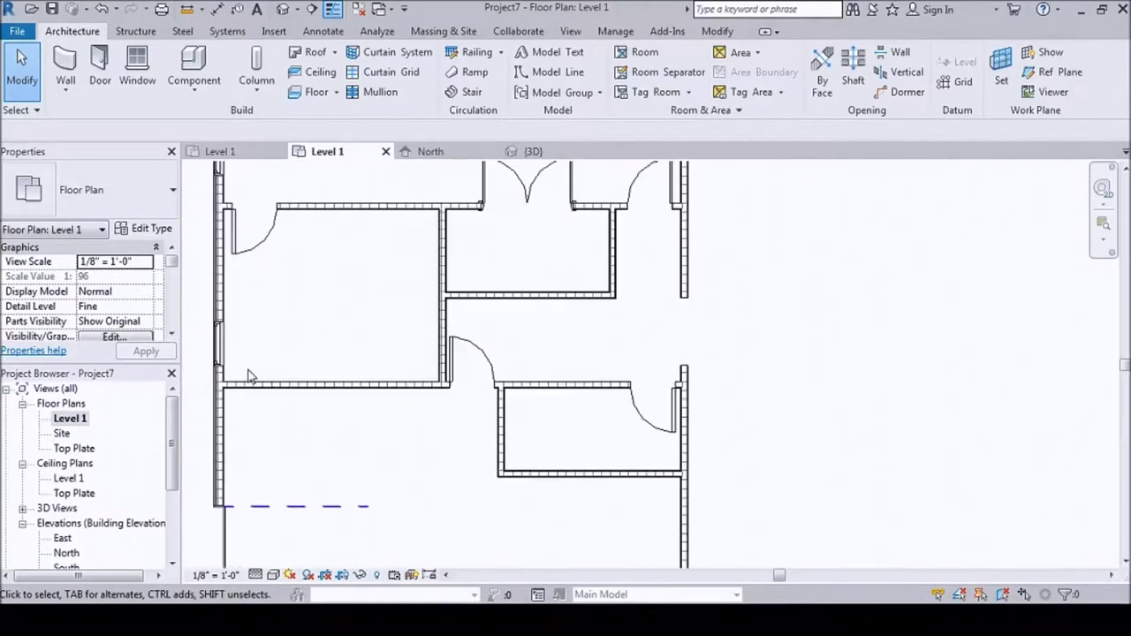
pyautogui.click(327, 31)
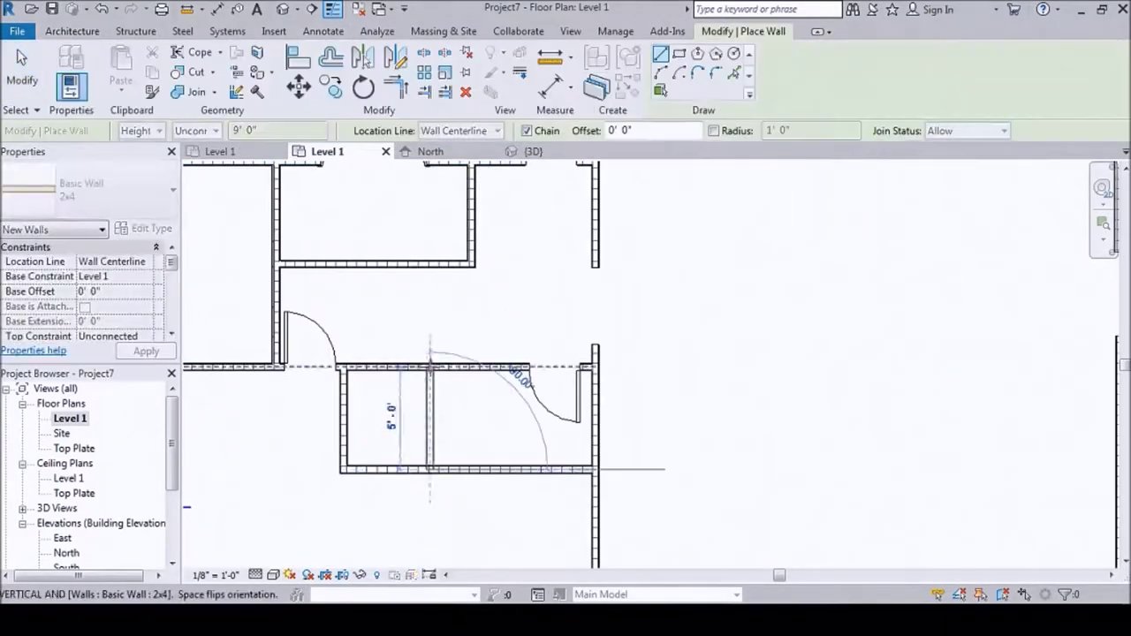
pyautogui.scroll(2, 523, 327)
pyautogui.click(525, 311)
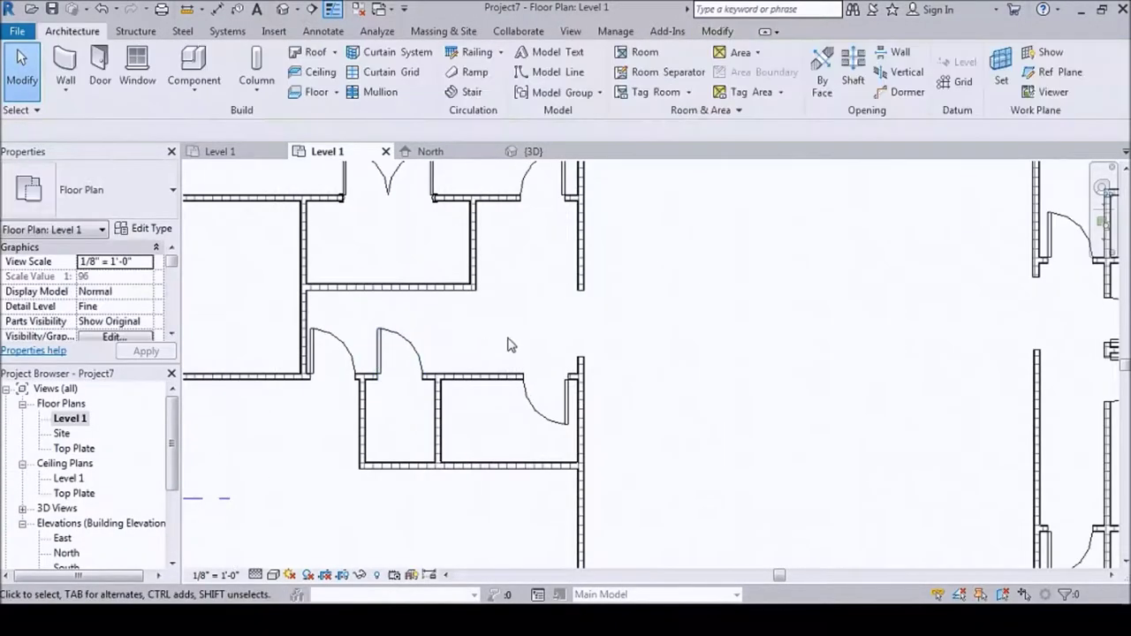
pyautogui.click(387, 347)
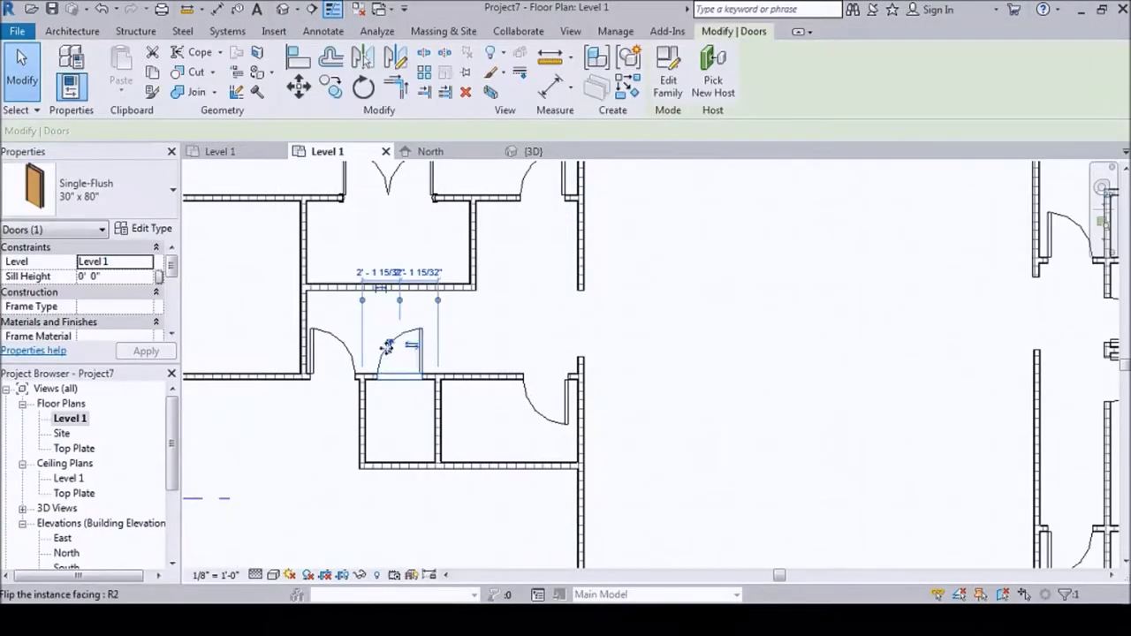
pyautogui.press('Escape')
# Finish the second closet wall and give it a Single-Flush 30" x 80" door
pyautogui.scroll(-3, 530, 386)
pyautogui.scroll(3, 462, 316)
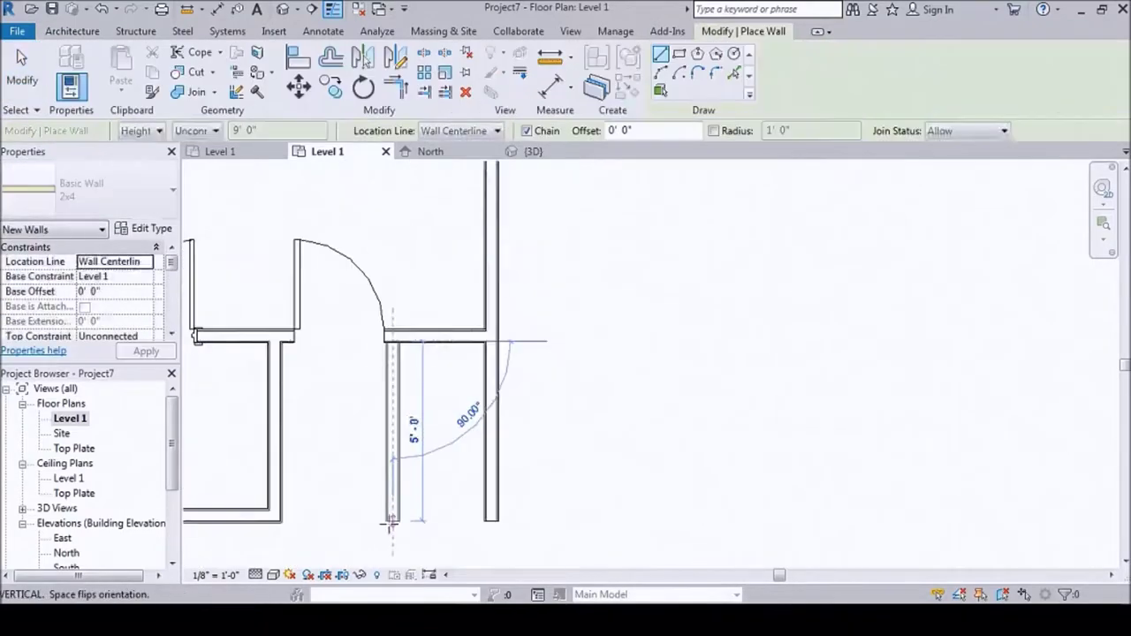
pyautogui.click(525, 215)
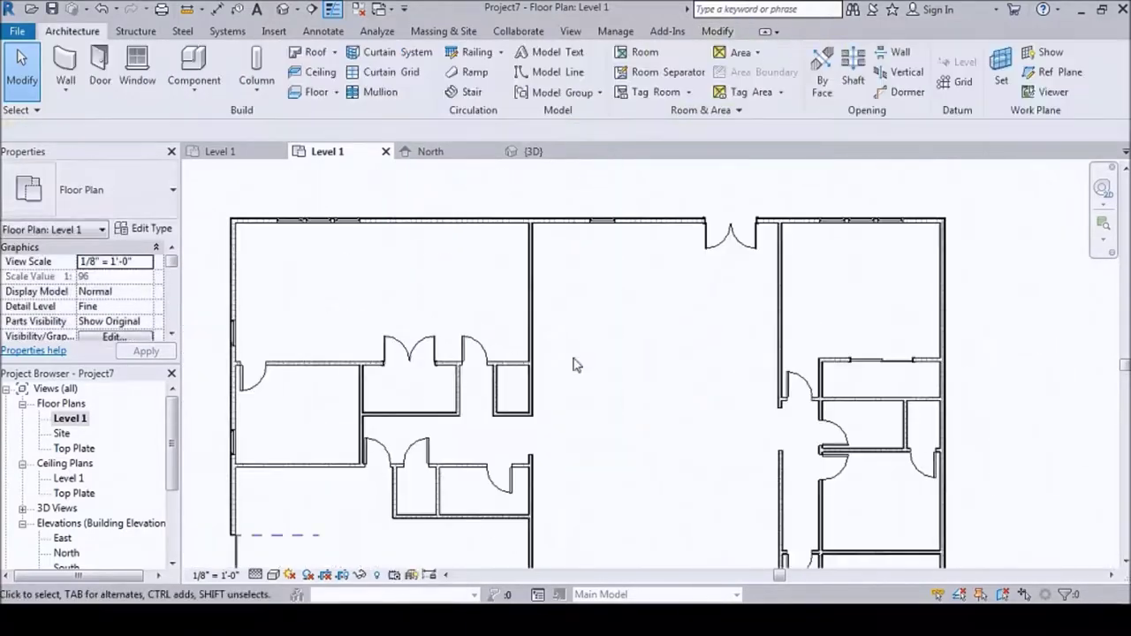
pyautogui.press('d')
pyautogui.press('r')
pyautogui.scroll(2, 535, 398)
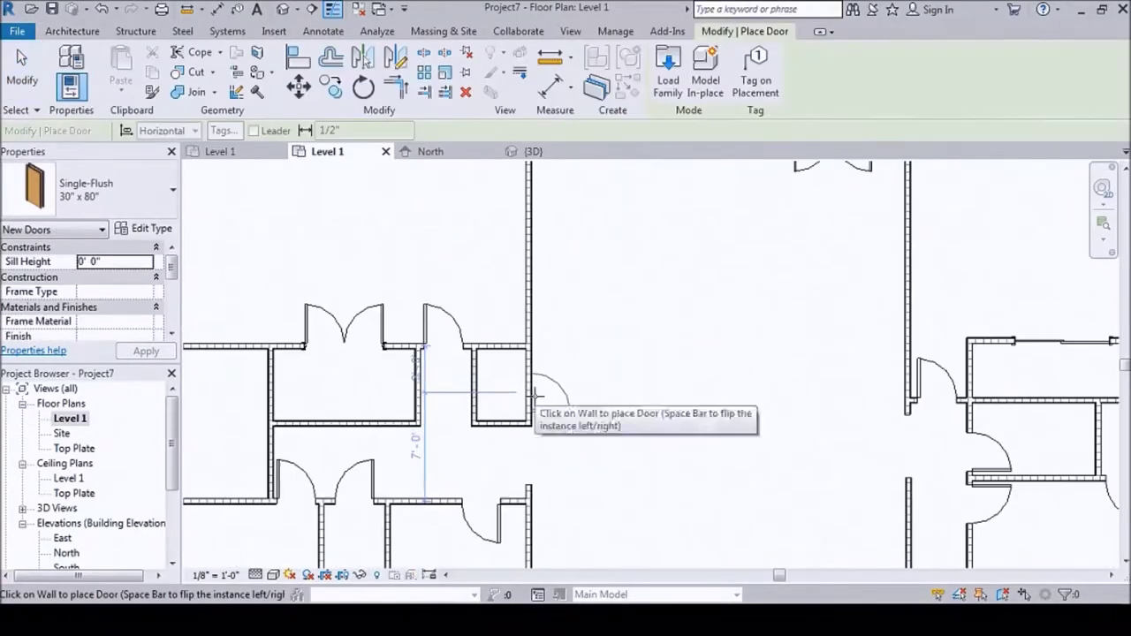
pyautogui.click(530, 385)
pyautogui.press('Escape')
pyautogui.press('Escape')
pyautogui.press('Escape')
pyautogui.scroll(-3, 471, 362)
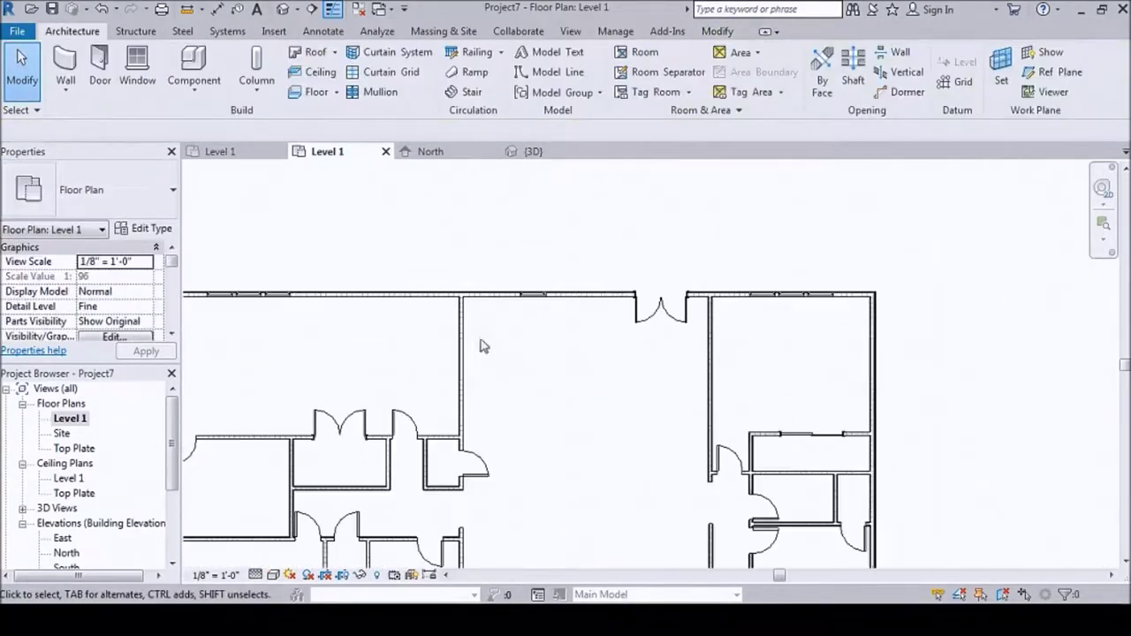
# Begin an aligned dimension on the lower room, then cancel it
pyautogui.click(216, 9)
pyautogui.scroll(4, 468, 484)
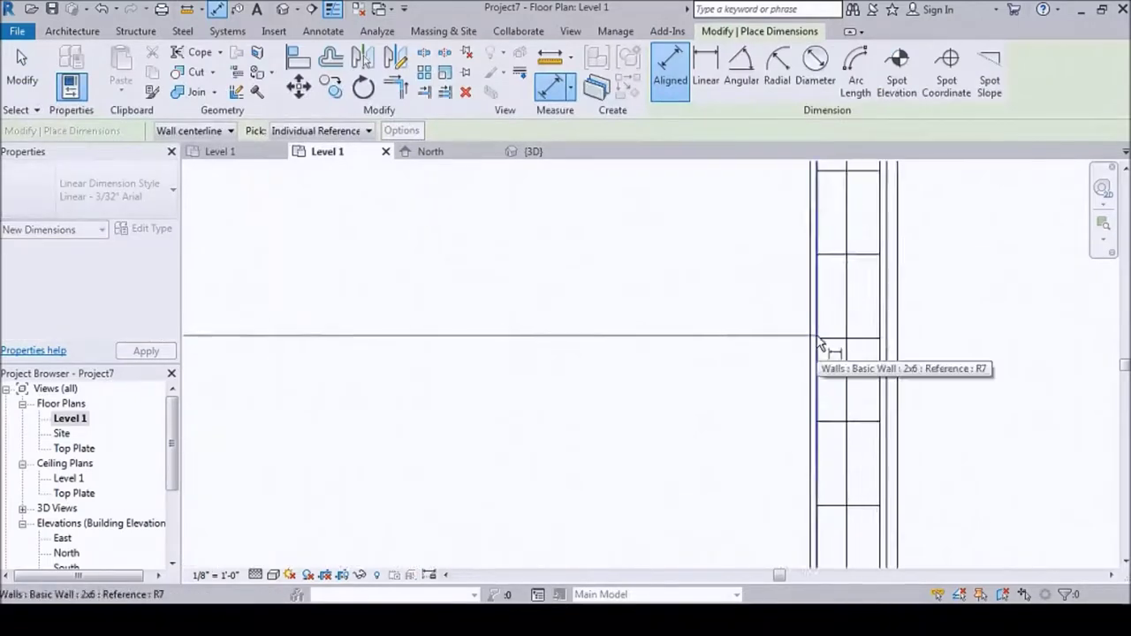
pyautogui.press('Escape')
pyautogui.press('Escape')
pyautogui.scroll(-3, 486, 497)
pyautogui.scroll(-2, 520, 392)
pyautogui.scroll(1, 497, 232)
pyautogui.scroll(-2, 452, 444)
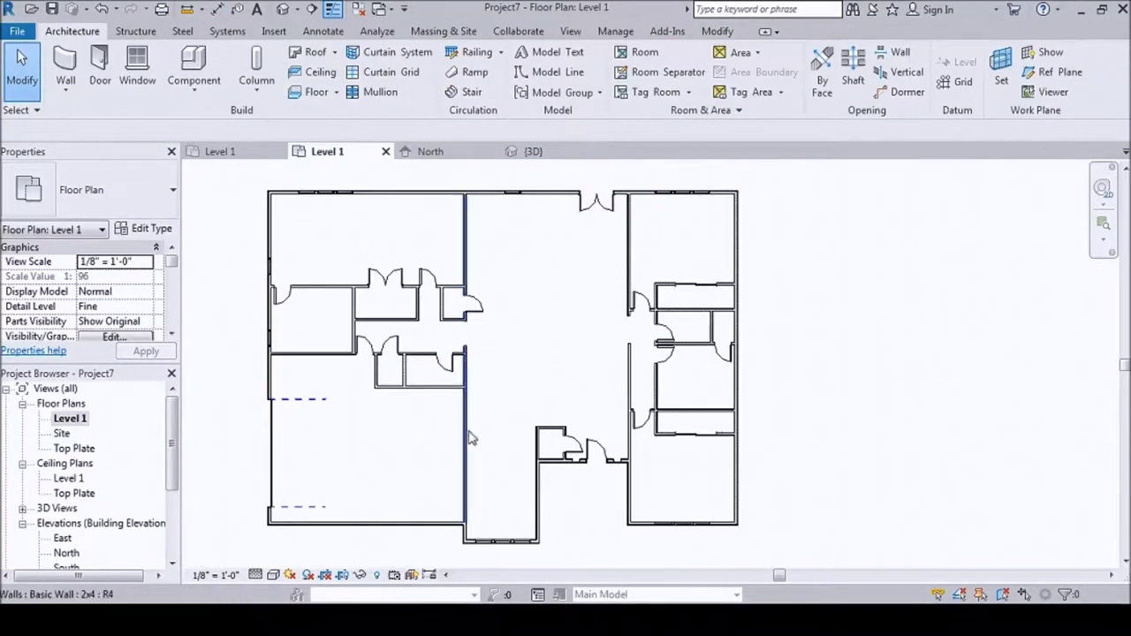
# Draw a trial wall from the bottom wall, then delete it
pyautogui.press('w')
pyautogui.press('a')
pyautogui.press('Escape')
pyautogui.press('Escape')
pyautogui.press('w')
pyautogui.press('a')
pyautogui.click(404, 524)
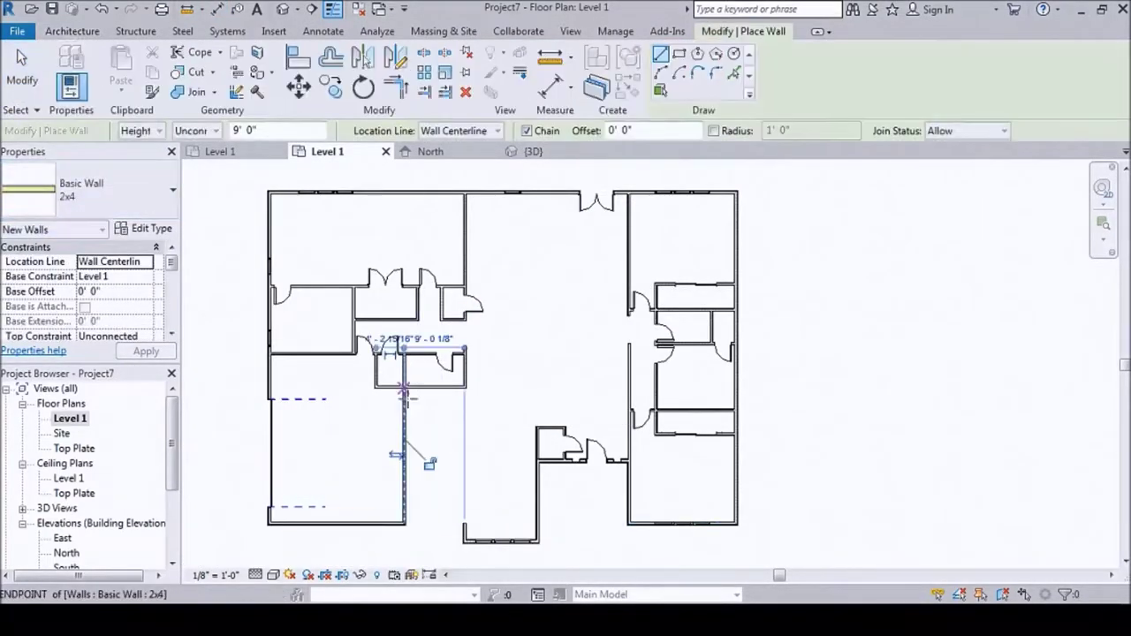
pyautogui.scroll(3, 465, 524)
pyautogui.scroll(-3, 468, 424)
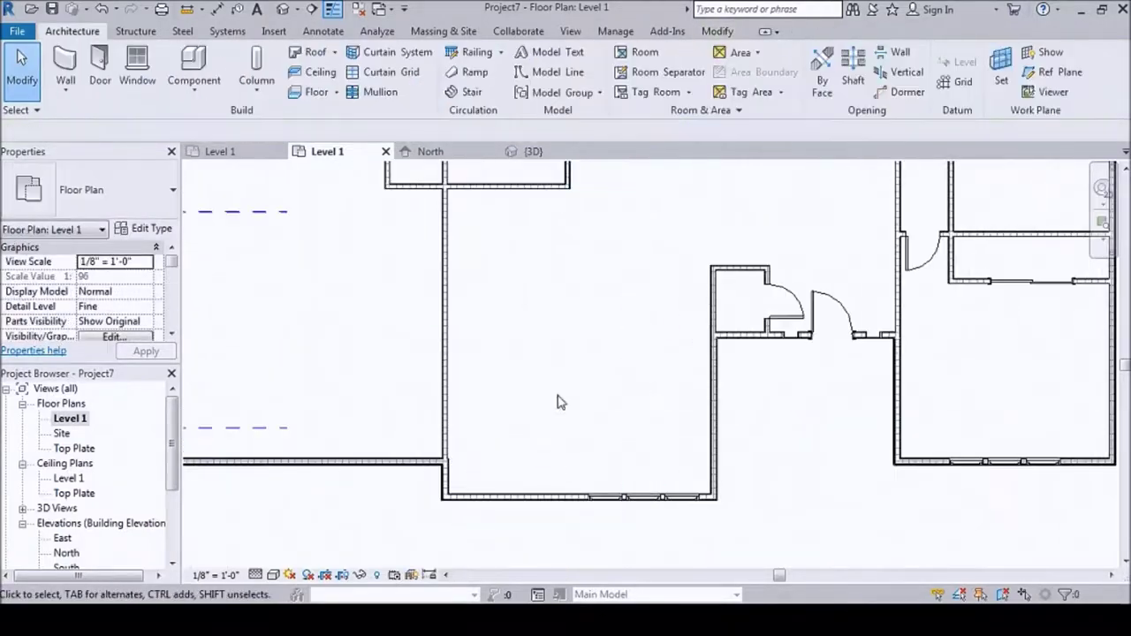
pyautogui.click(470, 398)
pyautogui.press('Delete')
# Select and inspect the windows in the bottom exterior wall
pyautogui.click(808, 585)
pyautogui.scroll(3, 560, 471)
pyautogui.press('Escape')
pyautogui.click(599, 455)
pyautogui.press('Escape')
pyautogui.scroll(-5, 396, 498)
pyautogui.scroll(3, 513, 353)
pyautogui.scroll(-1, 578, 432)
pyautogui.scroll(5, 495, 442)
pyautogui.scroll(2, 417, 477)
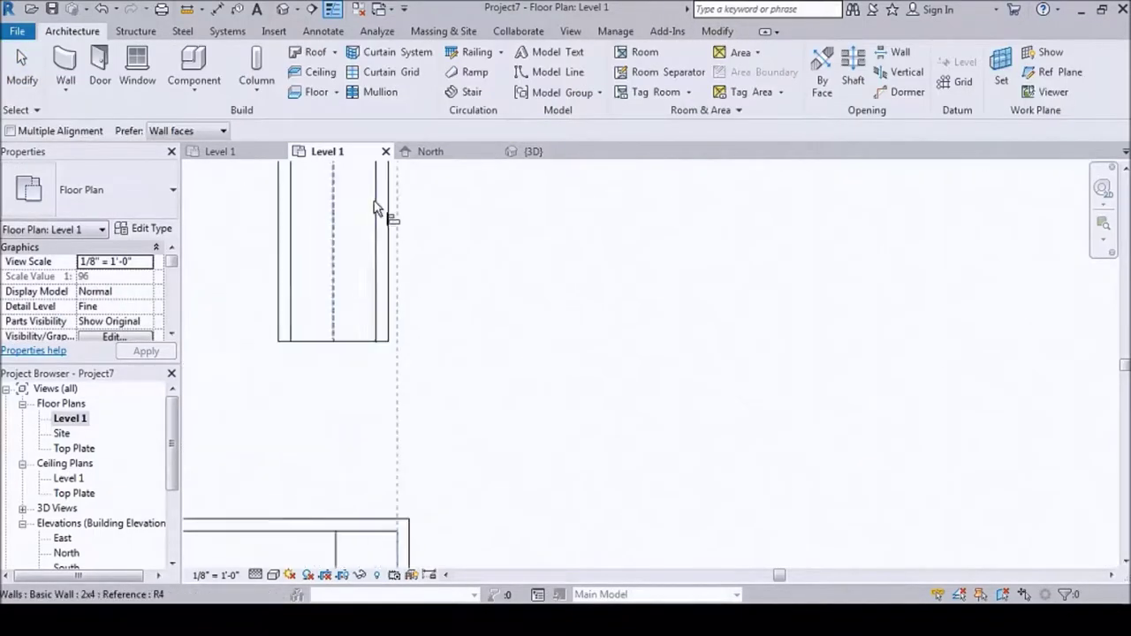
pyautogui.scroll(-4, 338, 374)
pyautogui.scroll(2, 345, 378)
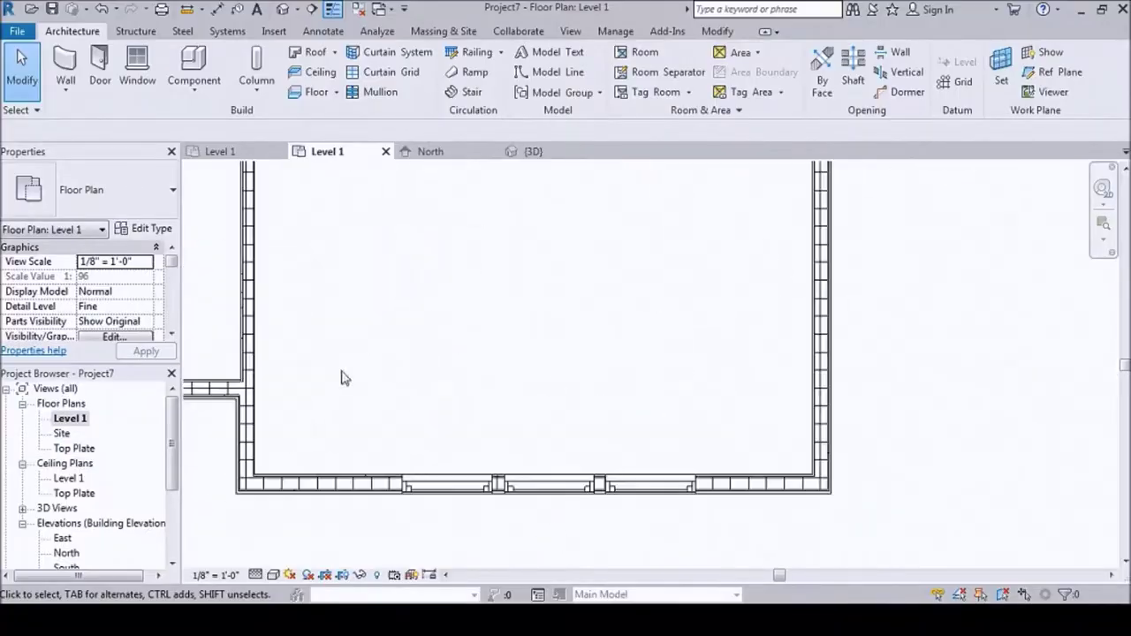
# Draw a reference detail line across the lower room
pyautogui.press('l')
pyautogui.scroll(3, 292, 294)
pyautogui.click(291, 295)
pyautogui.click(716, 296)
pyautogui.press('Escape')
pyautogui.press('Escape')
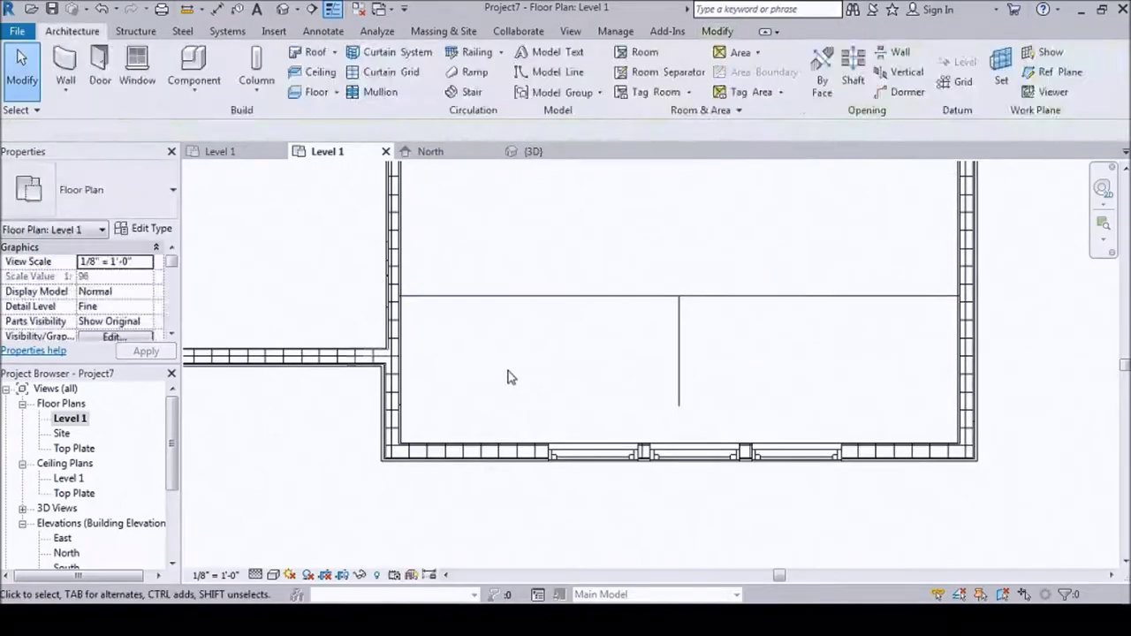
# Window-select the three bottom-wall windows and start a move, then cancel
pyautogui.scroll(3, 507, 376)
pyautogui.moveTo(434, 407); pyautogui.dragTo(1076, 521)
pyautogui.press('m')
pyautogui.press('v')
pyautogui.press('Escape')
pyautogui.press('Escape')
pyautogui.scroll(-4, 450, 379)
pyautogui.scroll(1, 454, 434)
pyautogui.scroll(1, 517, 392)
pyautogui.scroll(2, 542, 528)
# Draw the 2x4 dividing wall east of the rooms
pyautogui.click(407, 385)
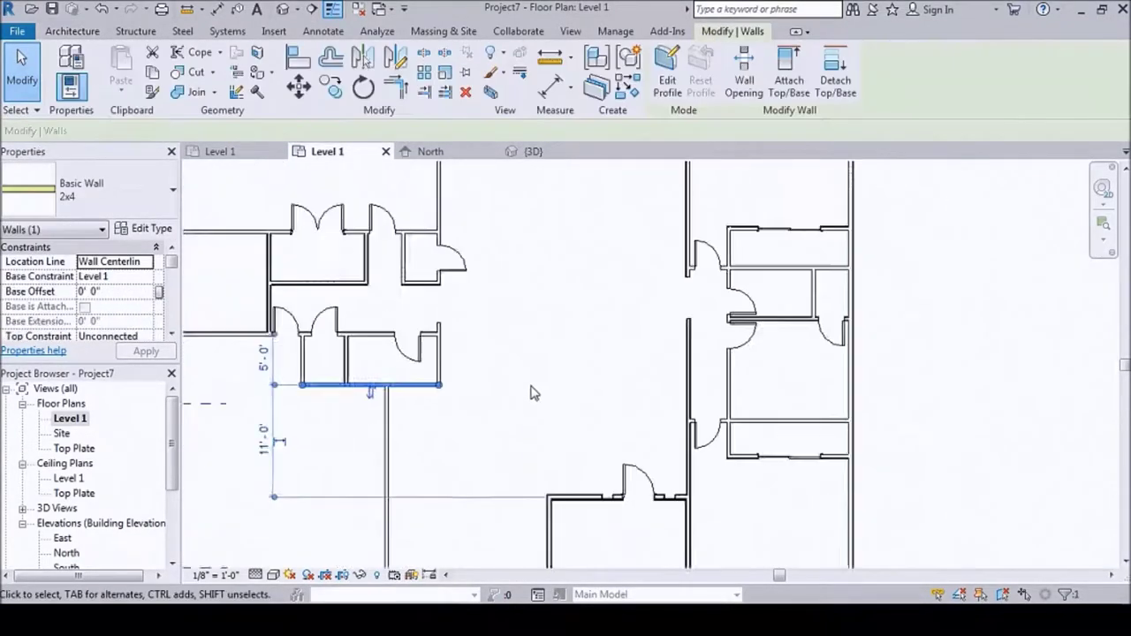
pyautogui.press('Escape')
pyautogui.scroll(2, 530, 391)
pyautogui.press('w')
pyautogui.press('a')
pyautogui.scroll(-1, 549, 379)
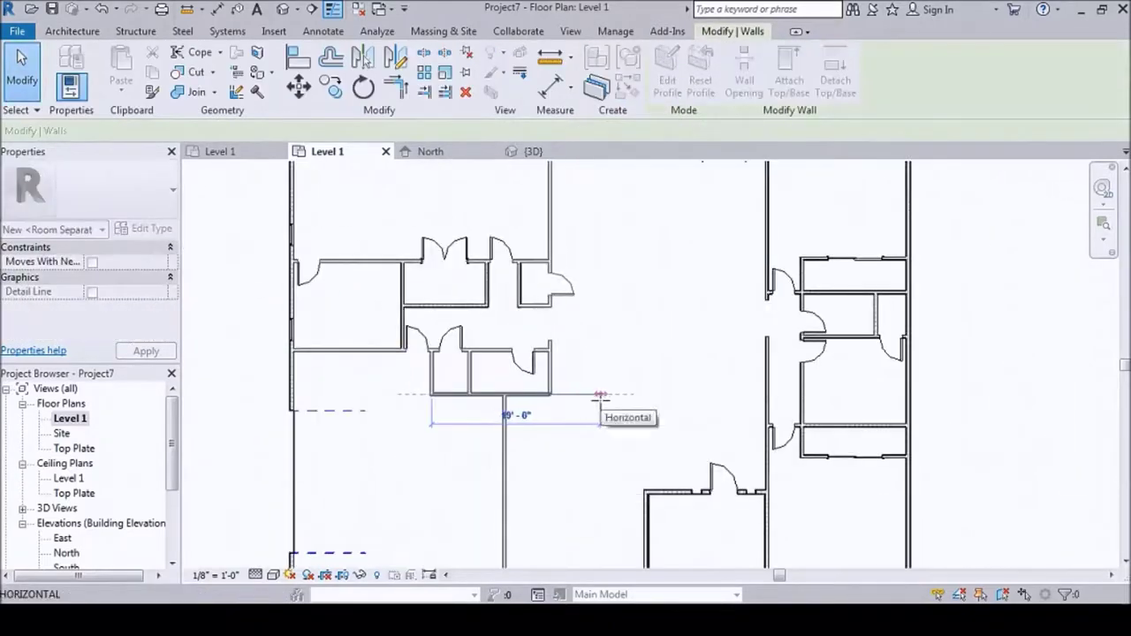
pyautogui.click(618, 346)
pyautogui.press('Escape')
pyautogui.press('w')
pyautogui.press('a')
pyautogui.press('Escape')
# Select the door, the bump-out 2x6 exterior wall, and the three bottom windows
pyautogui.click(704, 415)
pyautogui.press('Escape')
pyautogui.scroll(2, 606, 303)
pyautogui.scroll(2, 568, 441)
pyautogui.click(619, 320)
pyautogui.scroll(-2, 628, 401)
pyautogui.click(566, 404)
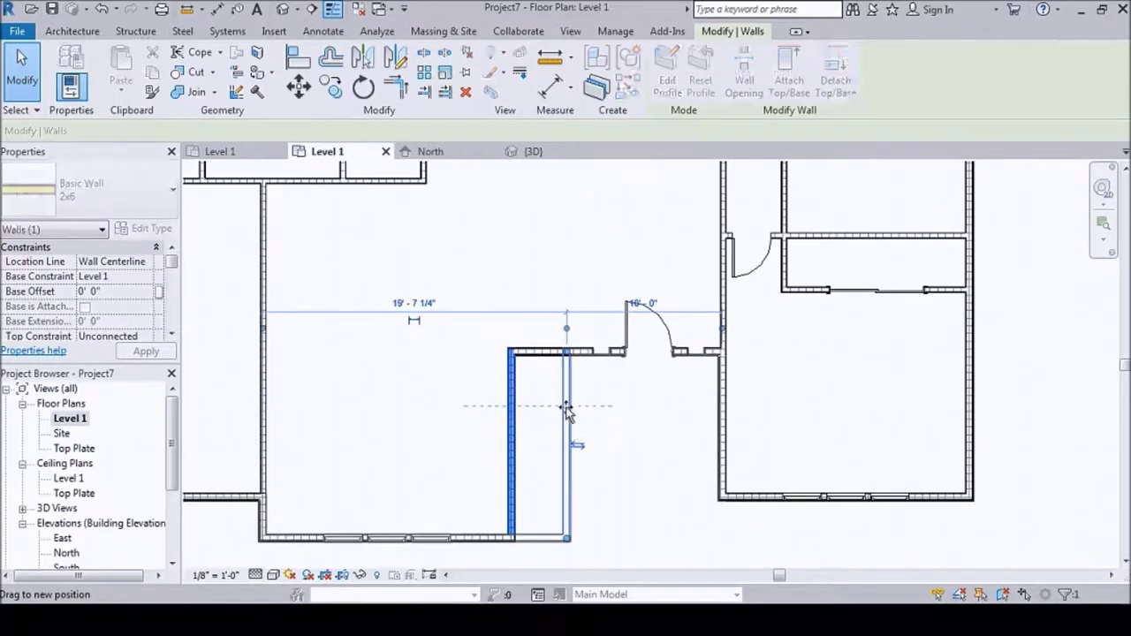
pyautogui.click(383, 462)
pyautogui.scroll(2, 527, 450)
pyautogui.scroll(-2, 472, 451)
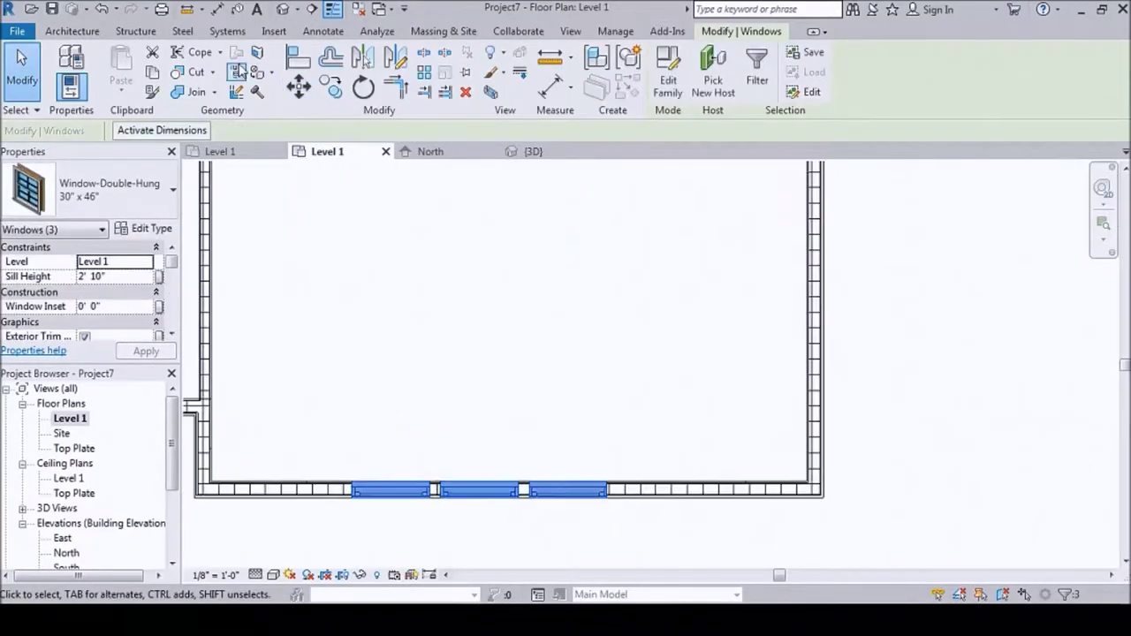
# Move the three bottom windows along the front exterior wall
pyautogui.press('d')
pyautogui.press('l')
pyautogui.scroll(5, 197, 307)
pyautogui.scroll(-5, 988, 378)
pyautogui.press('Escape')
pyautogui.press('Escape')
pyautogui.click(550, 336)
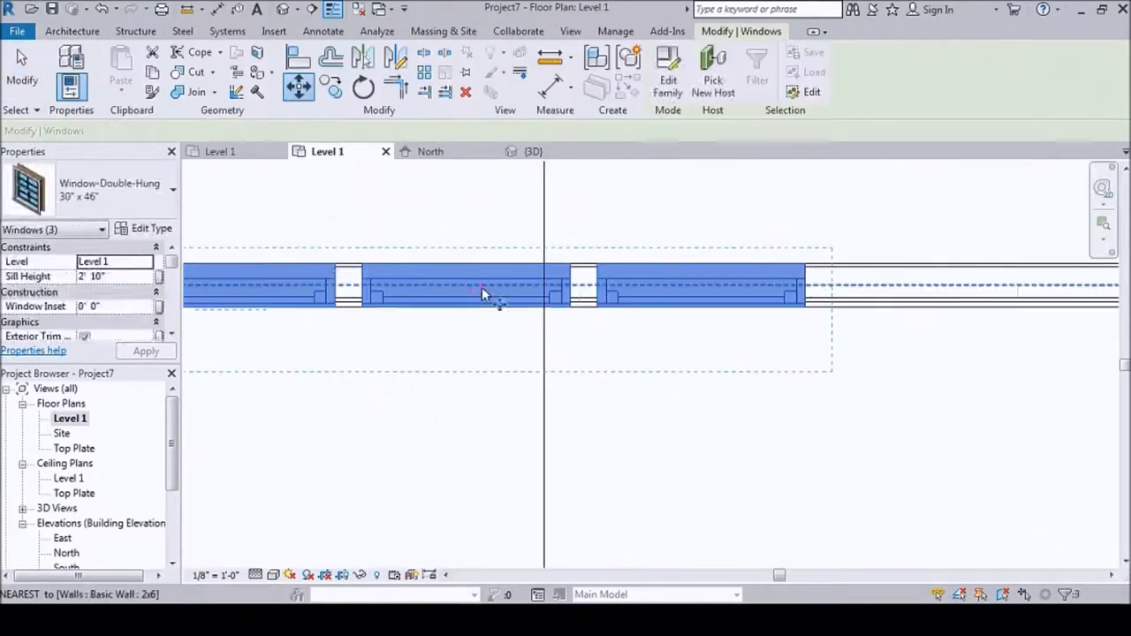
pyautogui.press('Escape')
pyautogui.scroll(-2, 580, 455)
pyautogui.scroll(-1, 530, 329)
pyautogui.scroll(-1, 530, 495)
pyautogui.scroll(-1, 589, 438)
pyautogui.scroll(1, 598, 294)
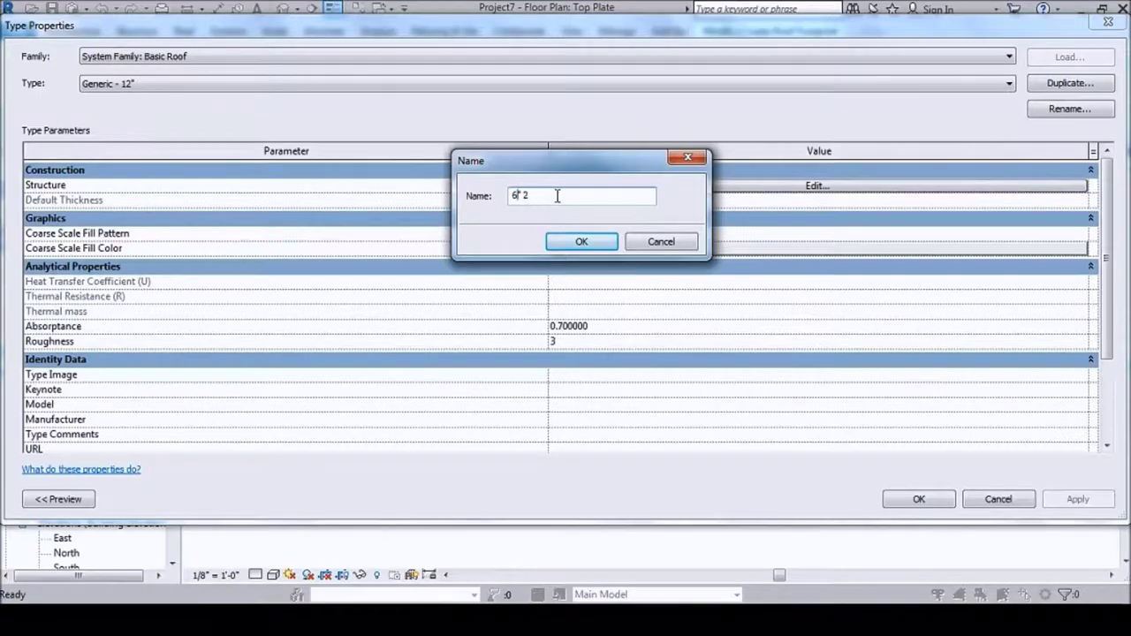
# Name the new roof type and edit its structure layer thickness
pyautogui.click(582, 241)
pyautogui.click(815, 186)
pyautogui.click(558, 183)
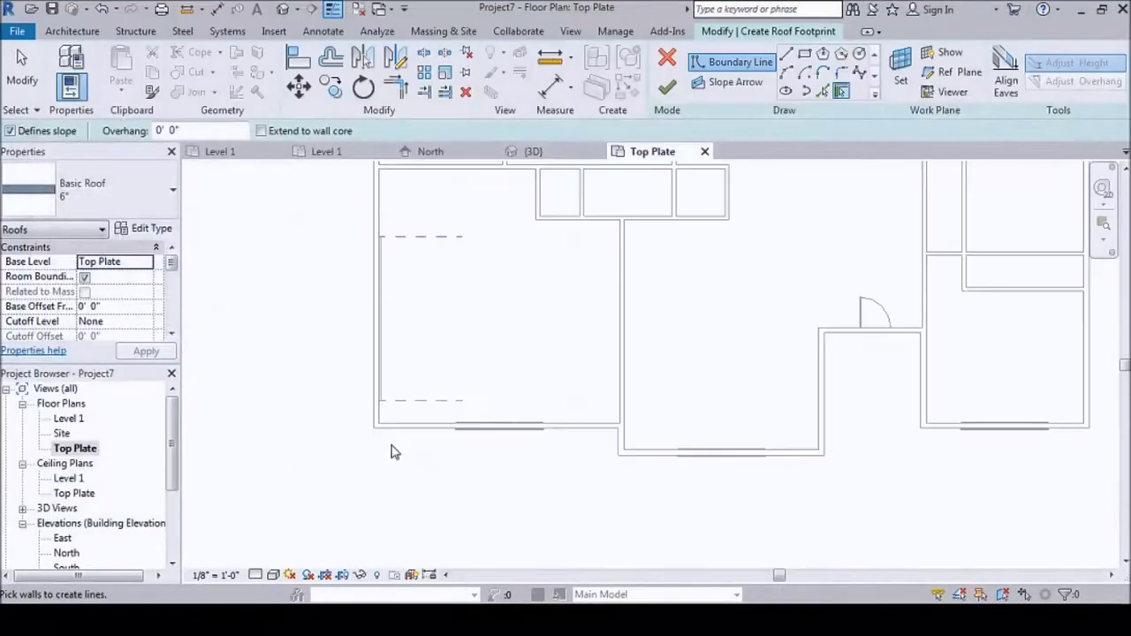
pyautogui.scroll(2, 415, 177)
pyautogui.write('1')
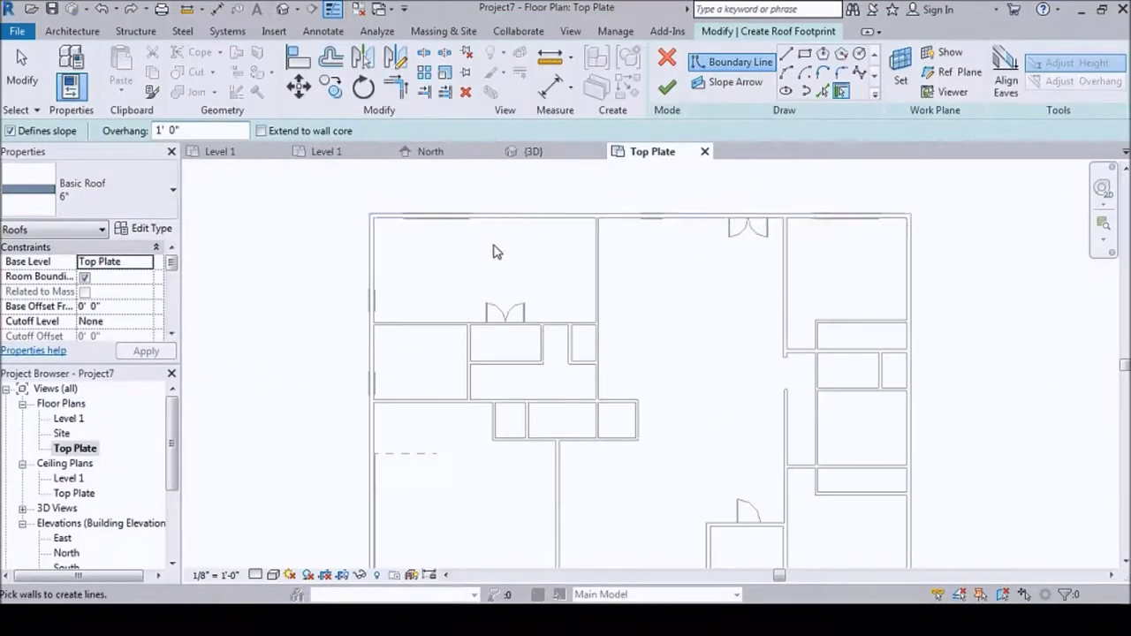
# Stop picking walls, return to the Top Plate footprint sketch, and select the short notch line
pyautogui.press('Escape')
pyautogui.scroll(2, 895, 475)
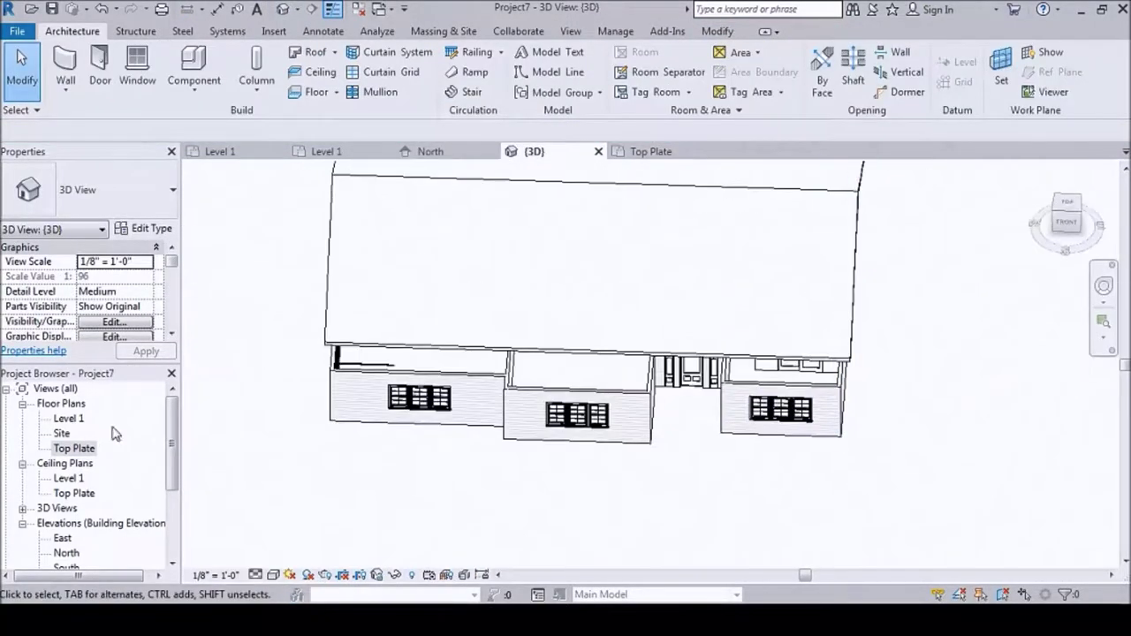
pyautogui.click(316, 51)
pyautogui.scroll(-1, 300, 346)
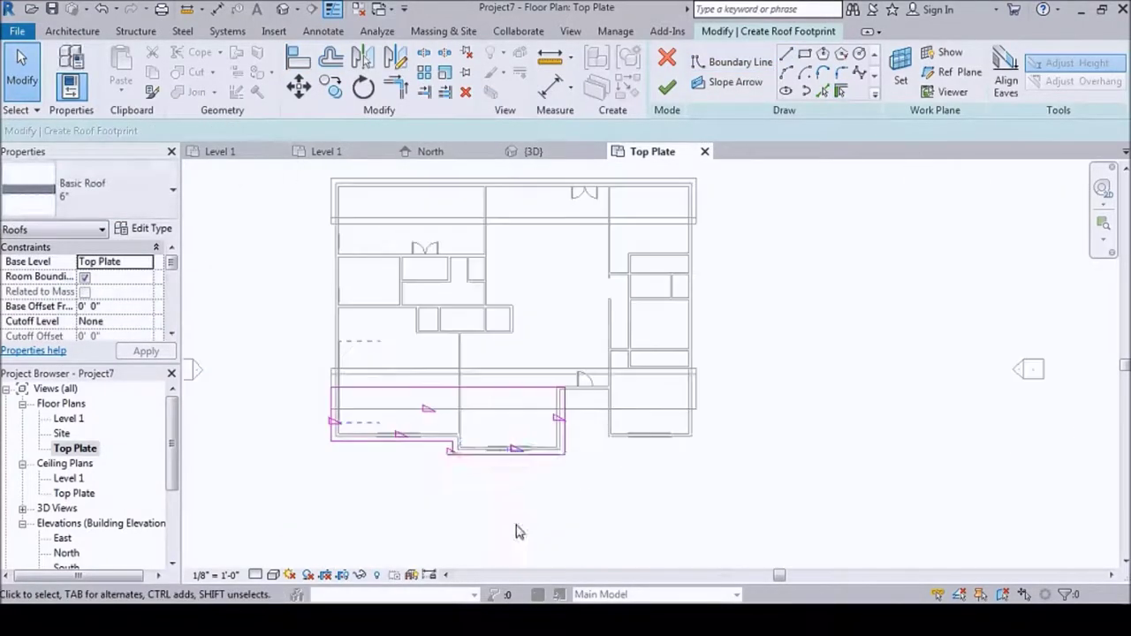
pyautogui.scroll(5, 477, 473)
pyautogui.click(501, 432)
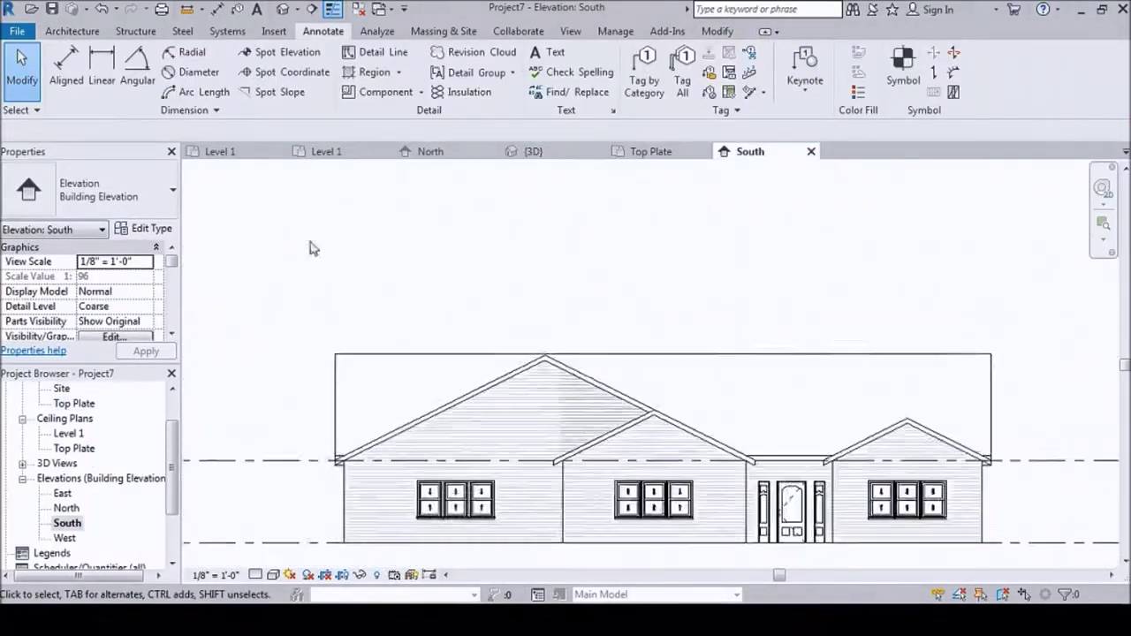
# Review the new wing roof in the East and South elevations, then open the Top Plate plan
pyautogui.scroll(-2, 672, 487)
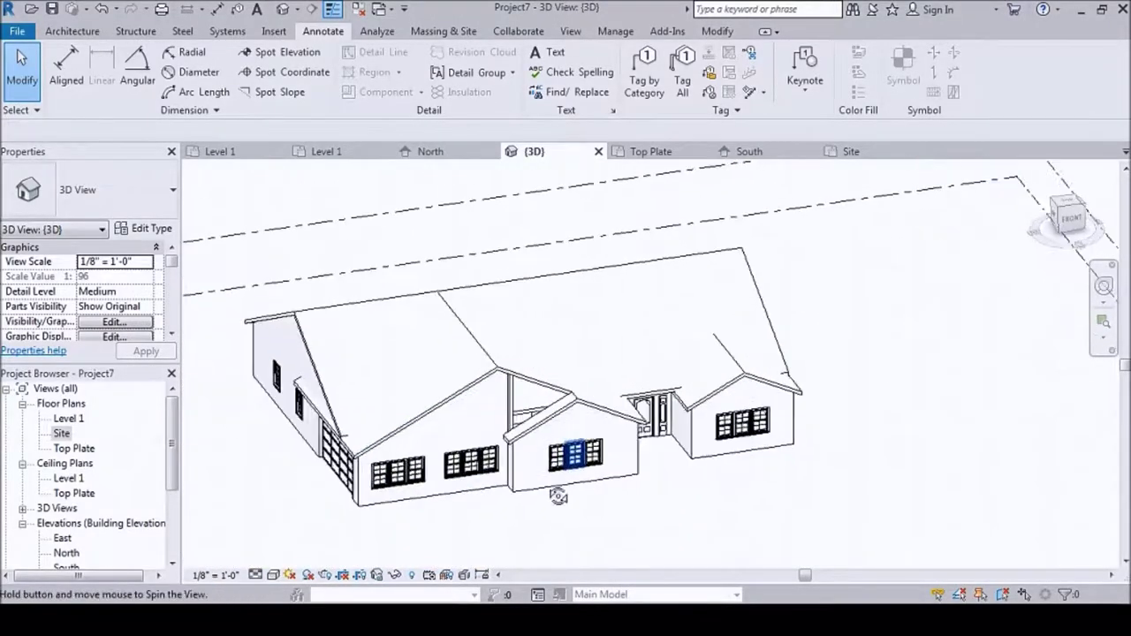
pyautogui.doubleClick(61, 538)
pyautogui.doubleClick(65, 523)
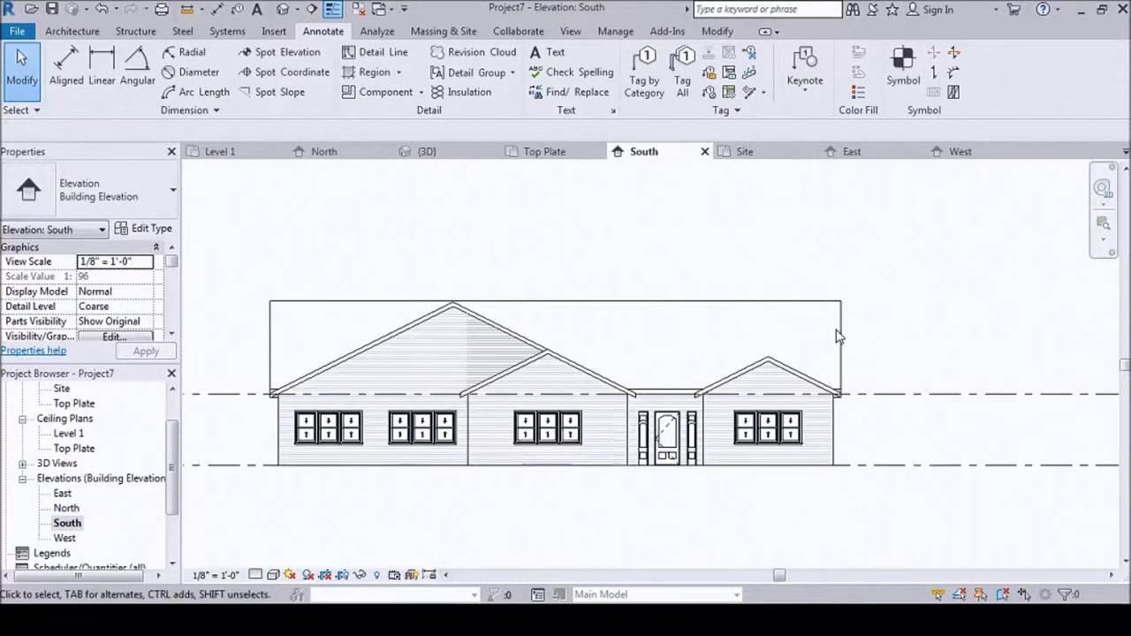
pyautogui.scroll(3, 79, 477)
pyautogui.doubleClick(75, 447)
pyautogui.scroll(2, 526, 406)
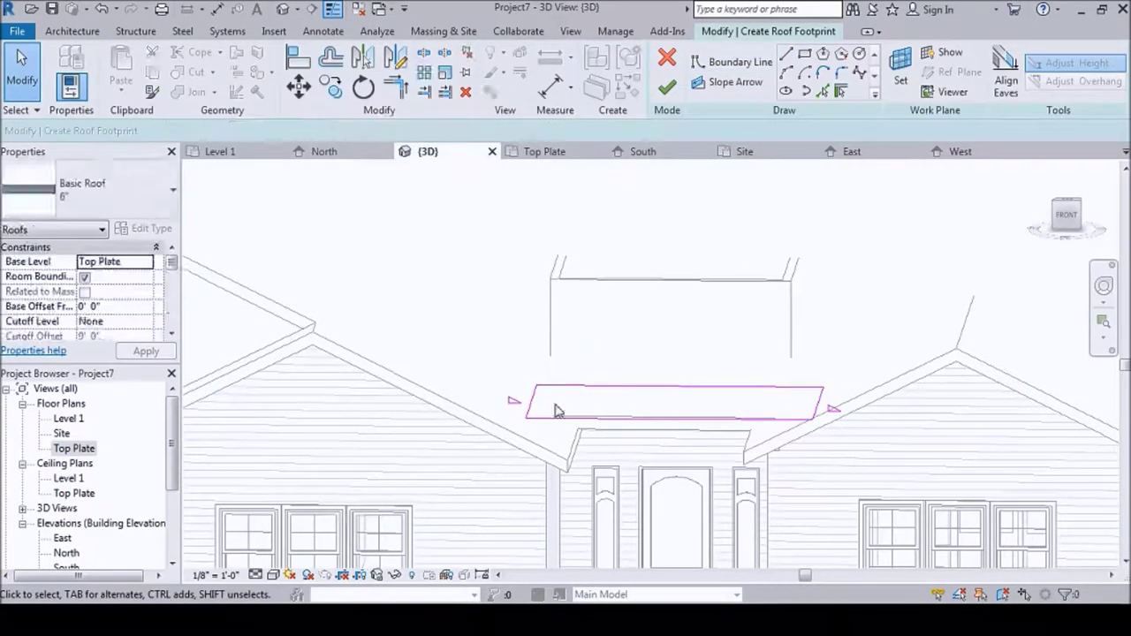
# Finish the dormer roof sketch and answer the attach-walls-to-roof prompt
pyautogui.click(666, 86)
pyautogui.click(668, 320)
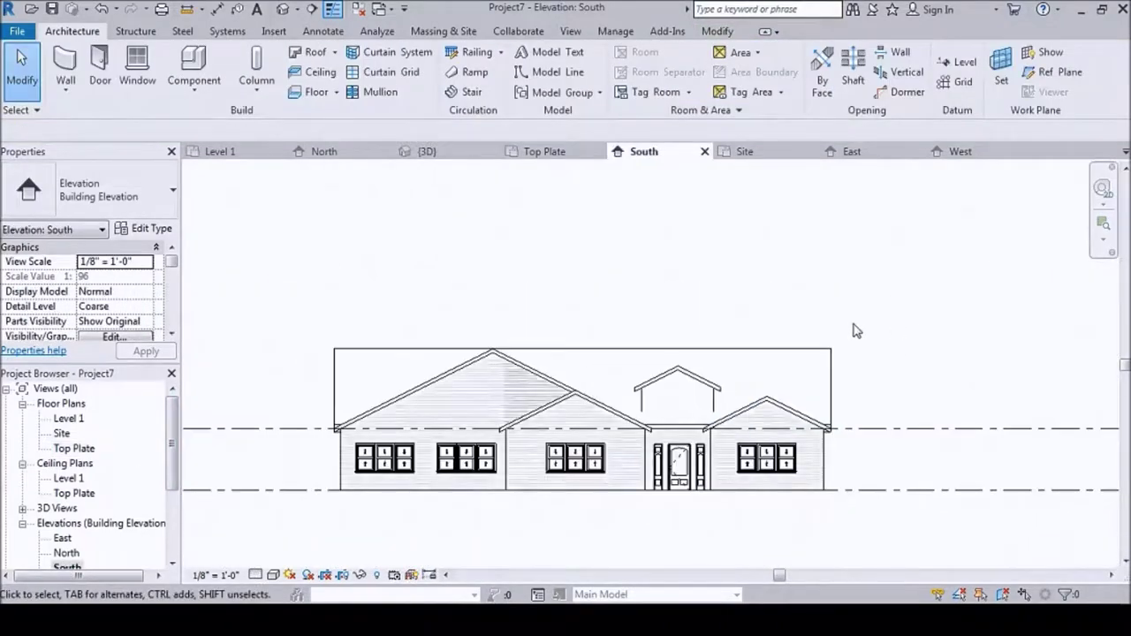
# In the South elevation, place a Fixed 36" x 48" window in the dormer's front wall
pyautogui.doubleClick(63, 537)
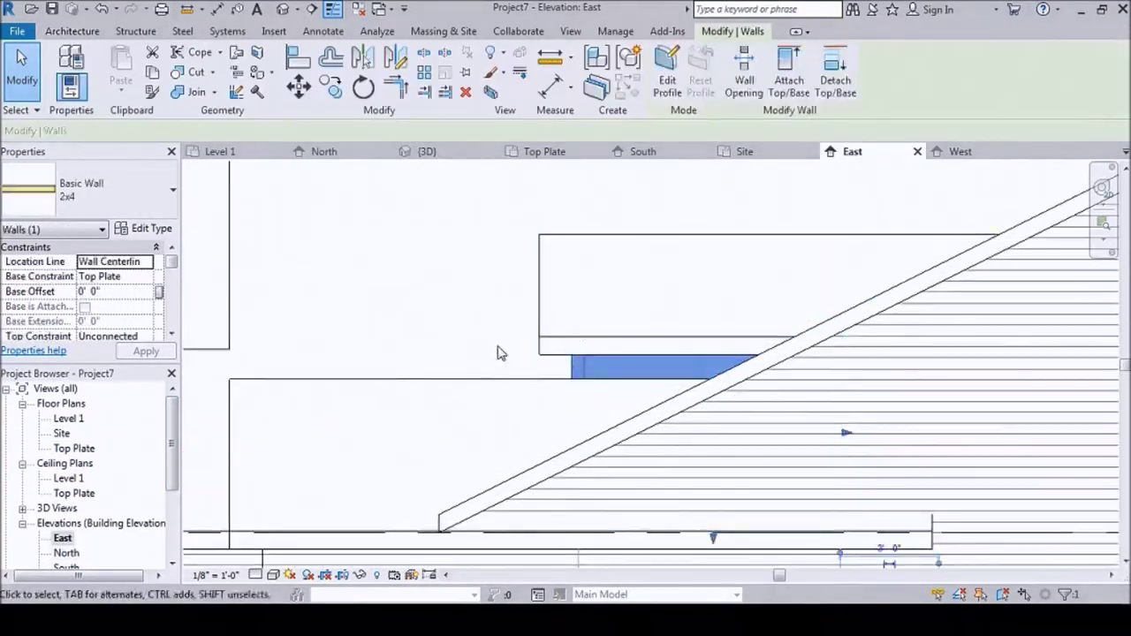
pyautogui.doubleClick(67, 568)
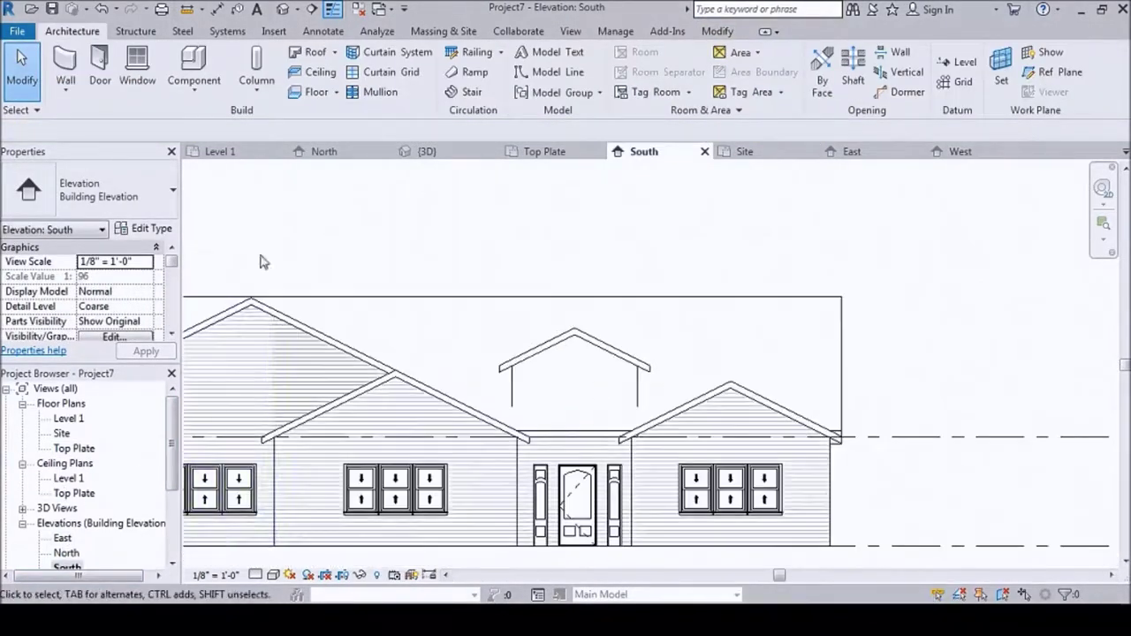
pyautogui.press('w')
pyautogui.press('n')
pyautogui.click(149, 192)
pyautogui.click(149, 193)
pyautogui.click(80, 292)
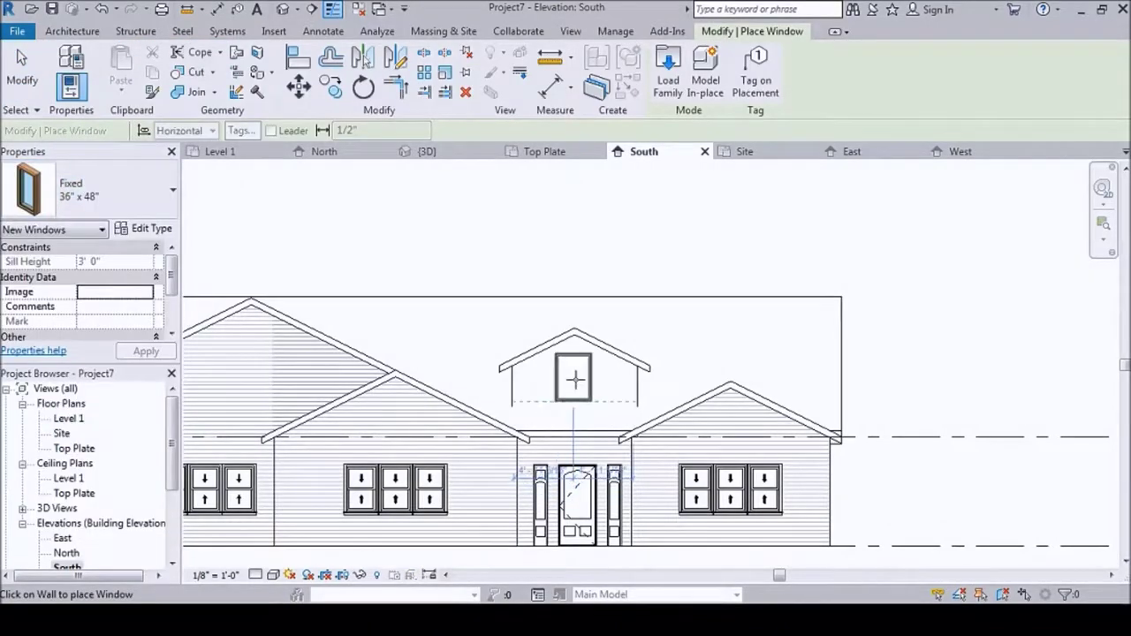
# Start and cancel the Align, Line and Detail Line commands in the South elevation
pyautogui.press('a')
pyautogui.press('l')
pyautogui.press('Escape')
pyautogui.scroll(5, 616, 360)
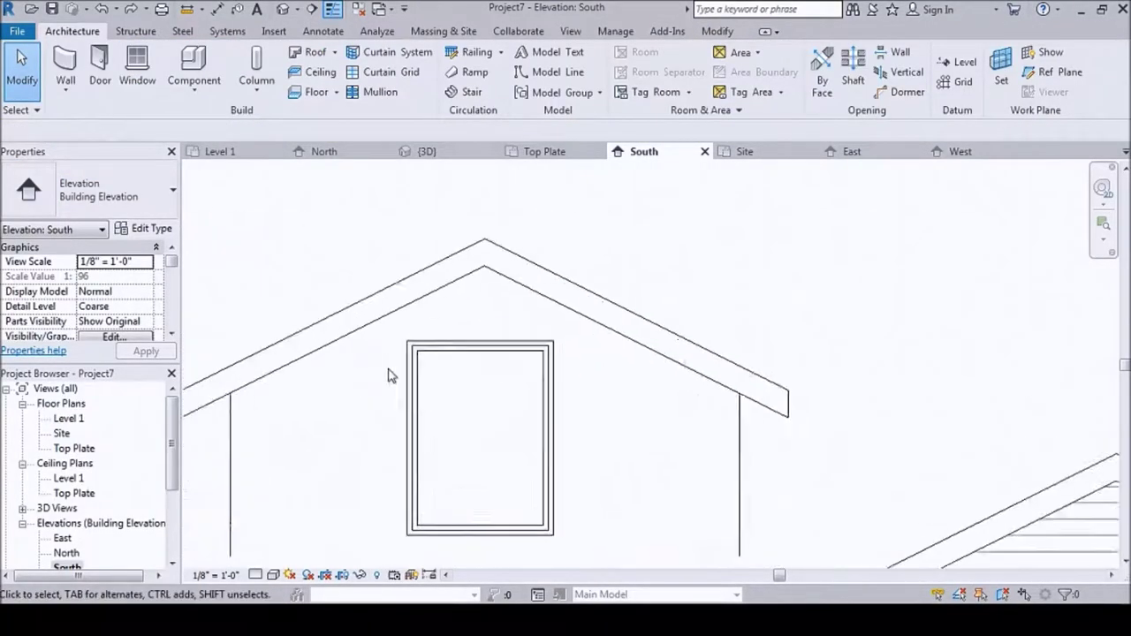
pyautogui.scroll(-1, 615, 360)
pyautogui.press('l')
pyautogui.press('i')
pyautogui.press('Escape')
pyautogui.press('d')
pyautogui.press('l')
pyautogui.press('Escape')
# Inspect the sidelight beside the front door, then cycle views back to the South elevation
pyautogui.scroll(-2, 530, 309)
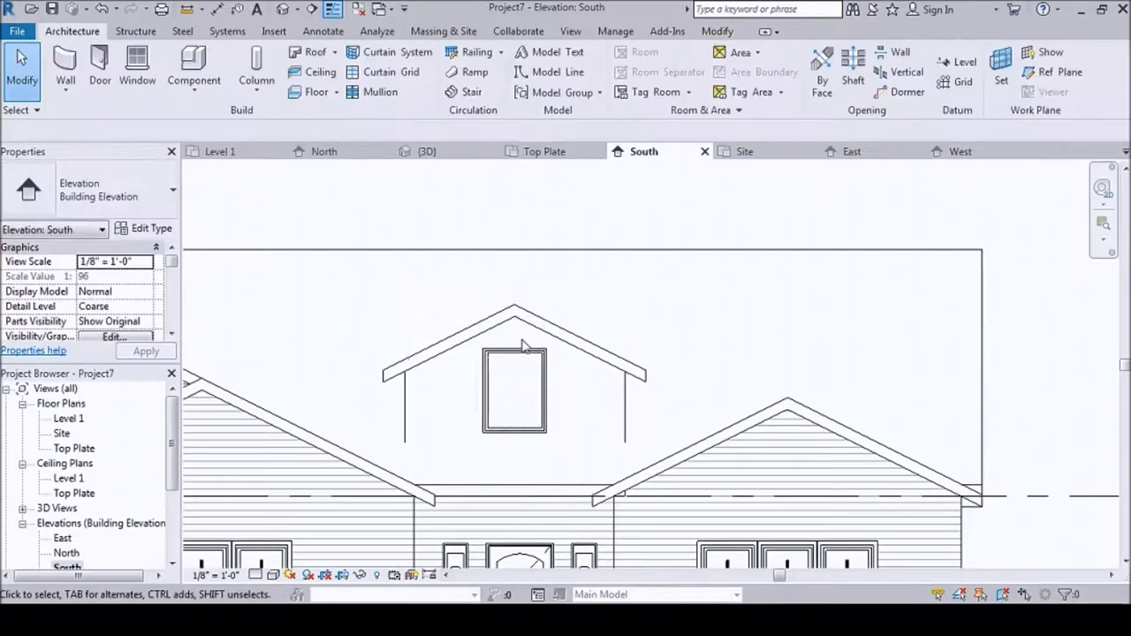
pyautogui.scroll(-2, 436, 461)
pyautogui.scroll(-1, 515, 320)
pyautogui.press('Escape')
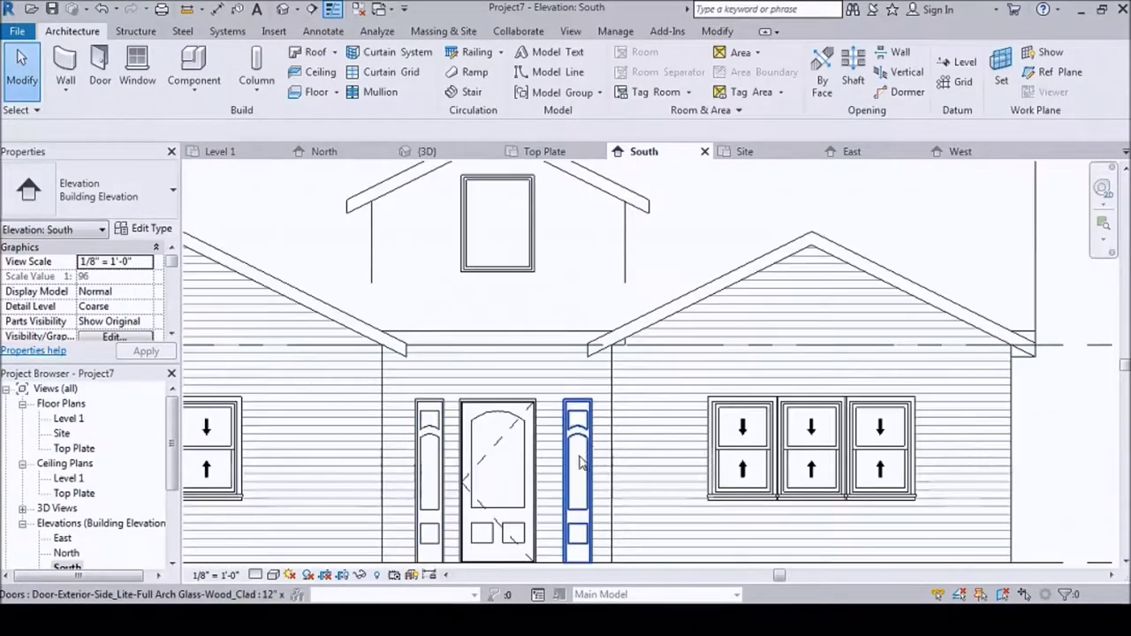
pyautogui.click(416, 477)
pyautogui.press('Escape')
pyautogui.scroll(-3, 799, 378)
pyautogui.hotkey('ctrl', 'Tab')
pyautogui.hotkey('ctrl', 'Tab')
pyautogui.hotkey('ctrl', 'Tab')
pyautogui.scroll(2, 386, 286)
pyautogui.hotkey('ctrl', 'Tab')
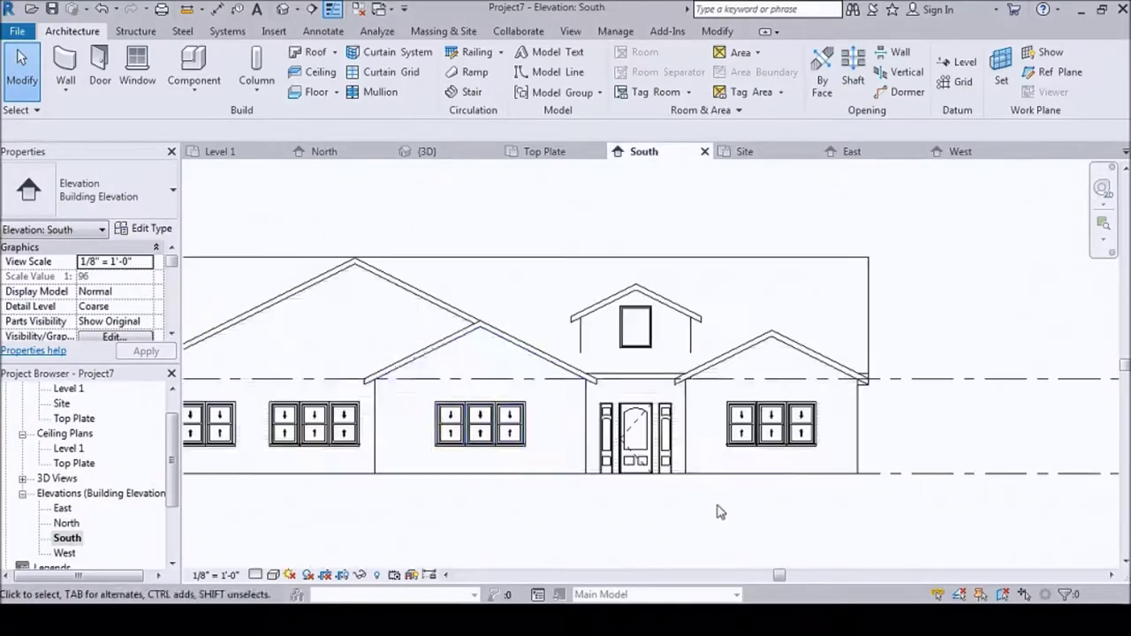
pyautogui.hotkey('ctrl', 'Tab')
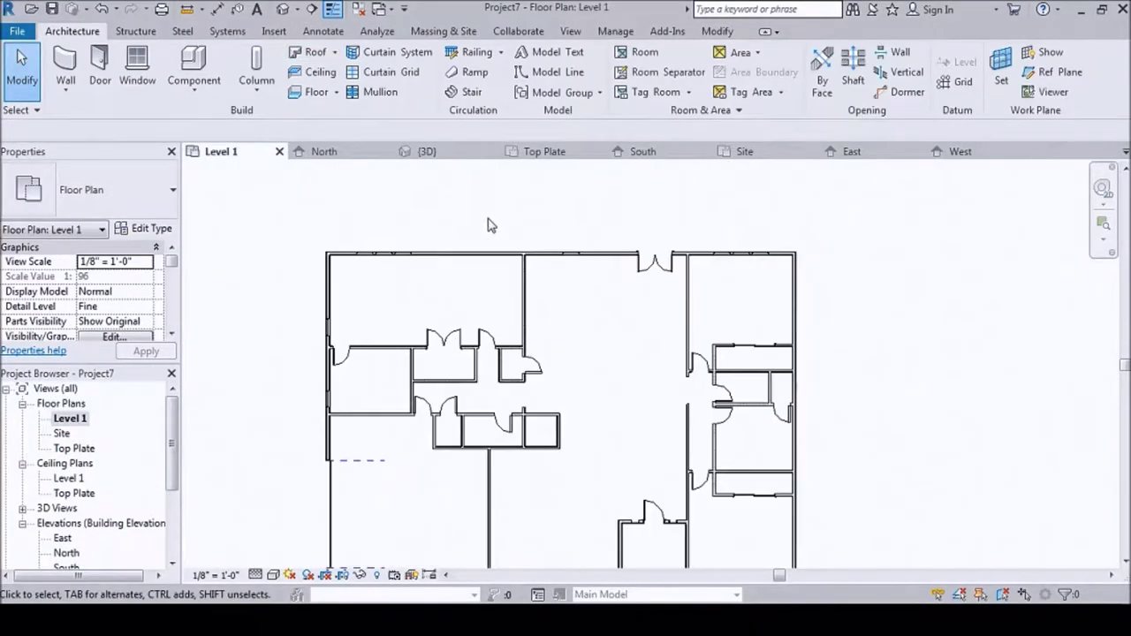
# Start the Level 1 floor sketch and orbit the 3D house to inspect the floor
pyautogui.click(313, 91)
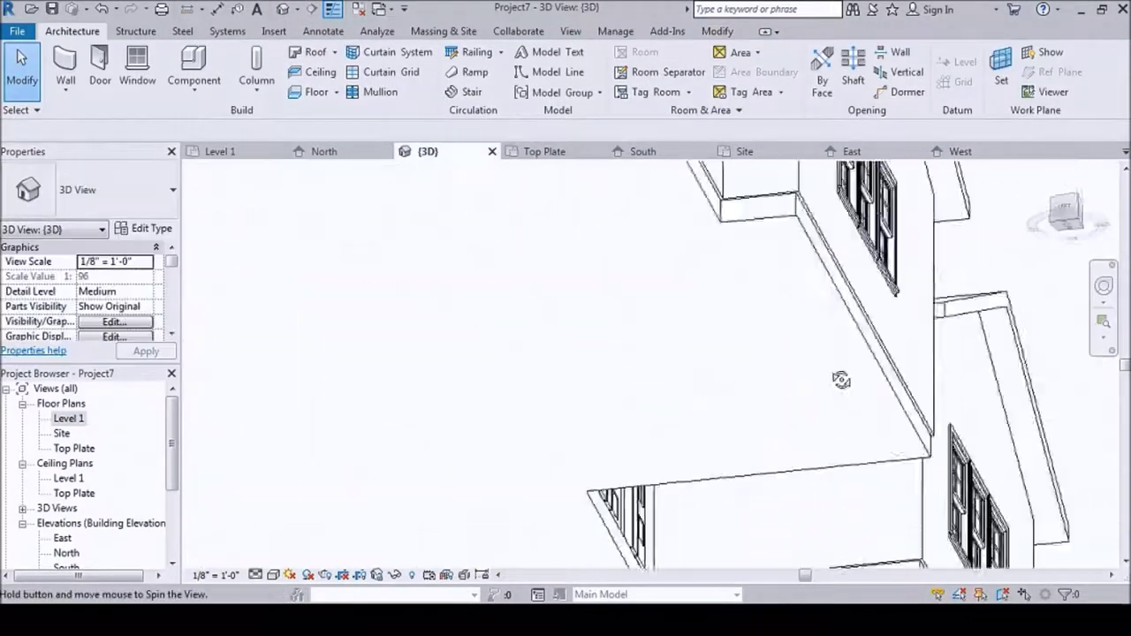
pyautogui.keyDown('shift'); pyautogui.moveTo(840, 474); pyautogui.dragTo(901, 491, button='middle'); pyautogui.keyUp('shift')
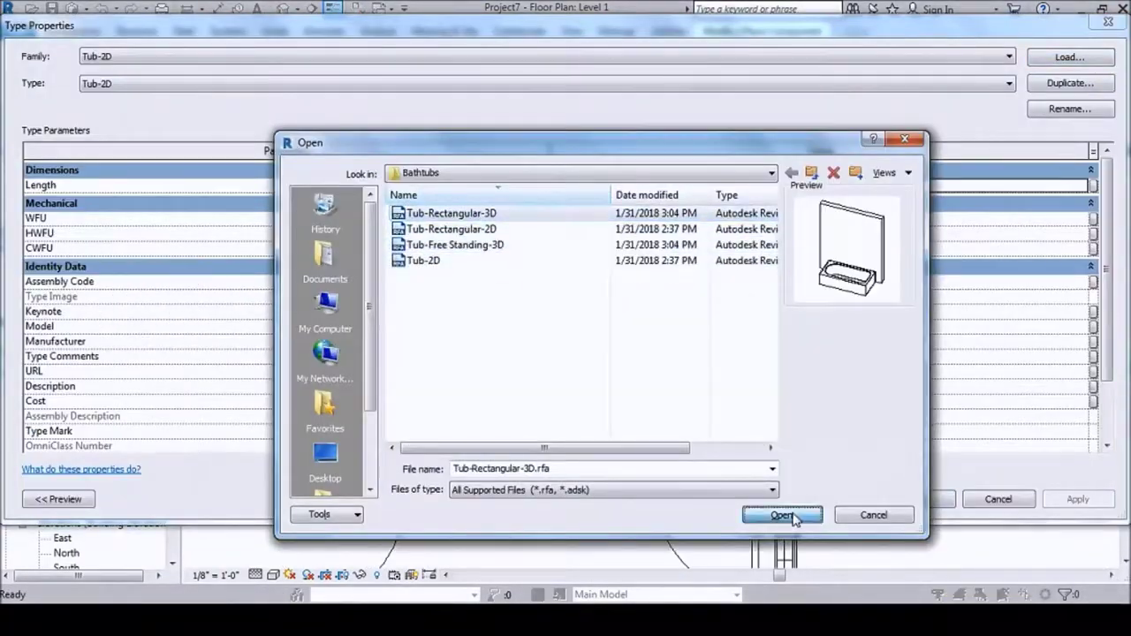
# Place the bathtub in the Level 1 bathroom and check the adjacent wall and door
pyautogui.click(781, 515)
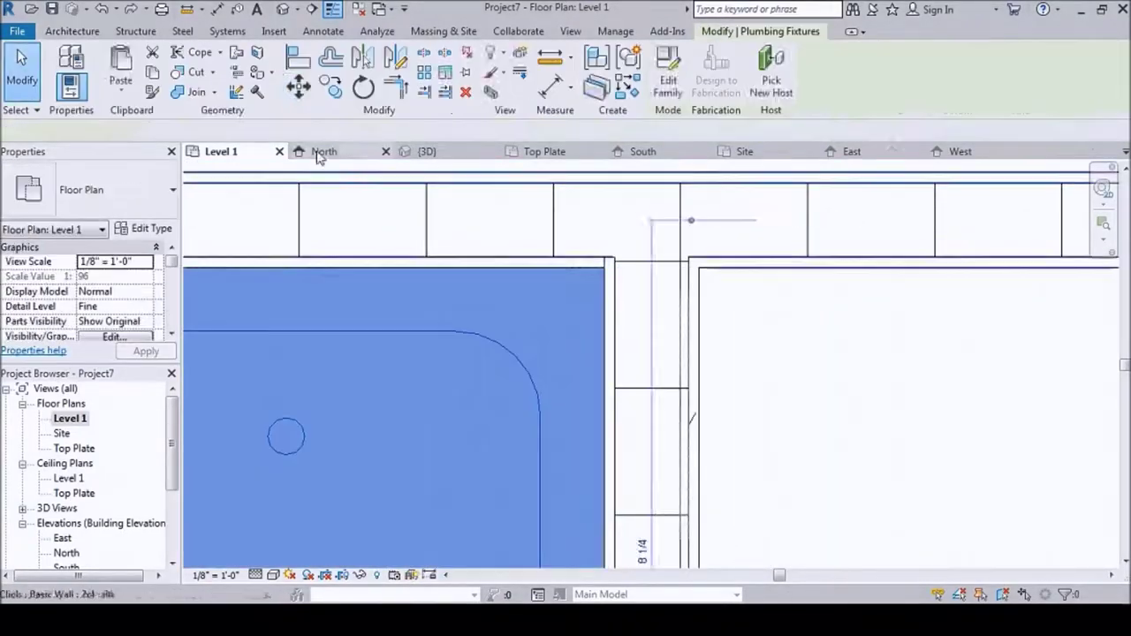
pyautogui.press('Escape')
pyautogui.scroll(-2, 520, 277)
pyautogui.scroll(-3, 530, 265)
pyautogui.scroll(1, 548, 360)
pyautogui.click(508, 380)
pyautogui.press('Escape')
pyautogui.scroll(3, 593, 384)
pyautogui.click(624, 472)
pyautogui.press('Escape')
pyautogui.scroll(-2, 343, 228)
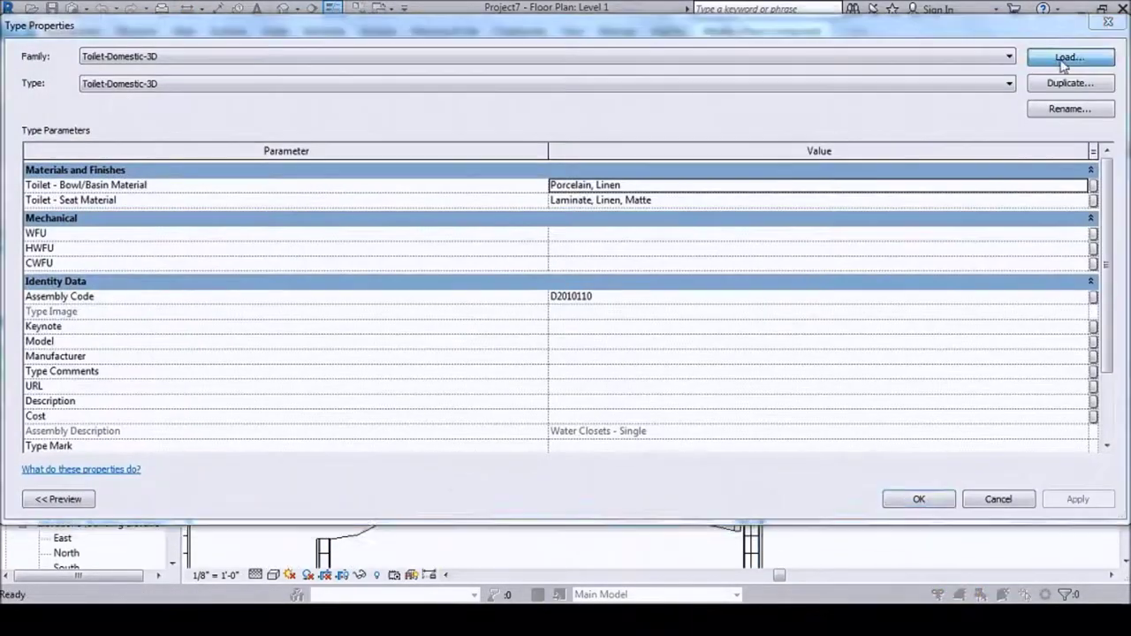
# Load the Vanity Cabinet family, pick a size, then cancel its placement
pyautogui.click(1067, 57)
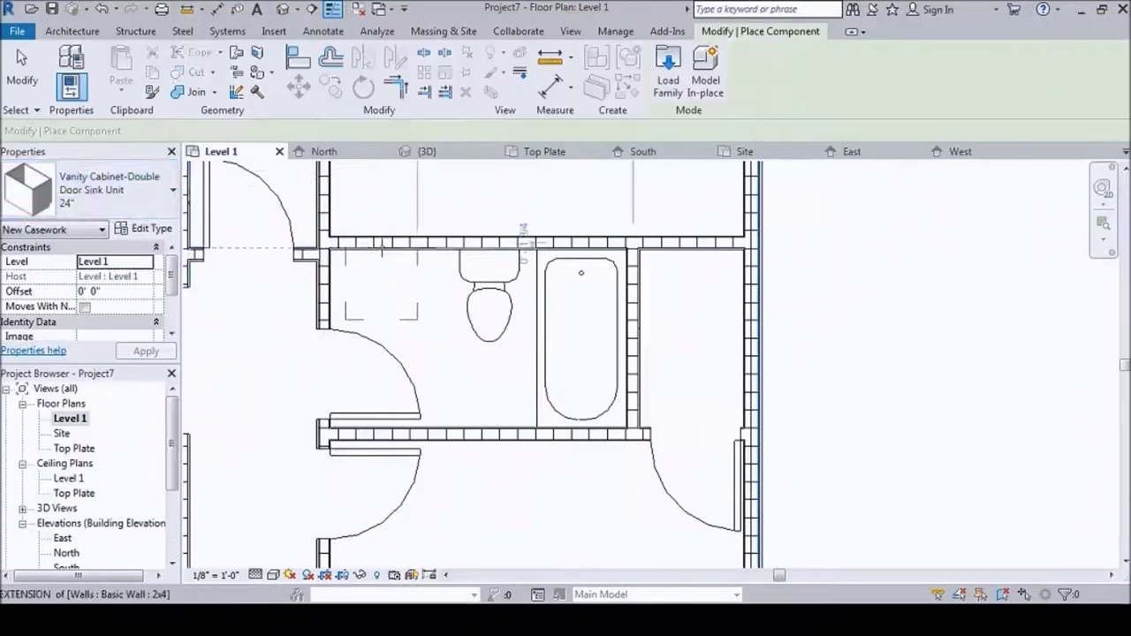
pyautogui.click(88, 189)
pyautogui.click(38, 365)
pyautogui.press('Escape')
pyautogui.press('Escape')
pyautogui.scroll(-5, 588, 316)
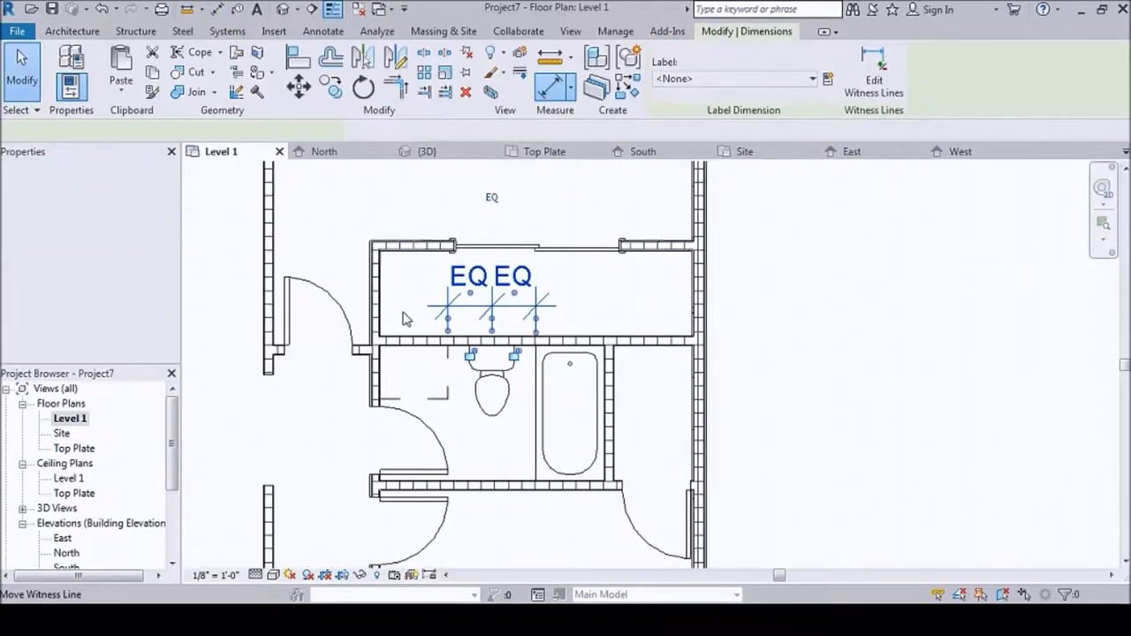
pyautogui.scroll(-3, 781, 449)
pyautogui.scroll(-2, 628, 318)
pyautogui.scroll(2, 585, 374)
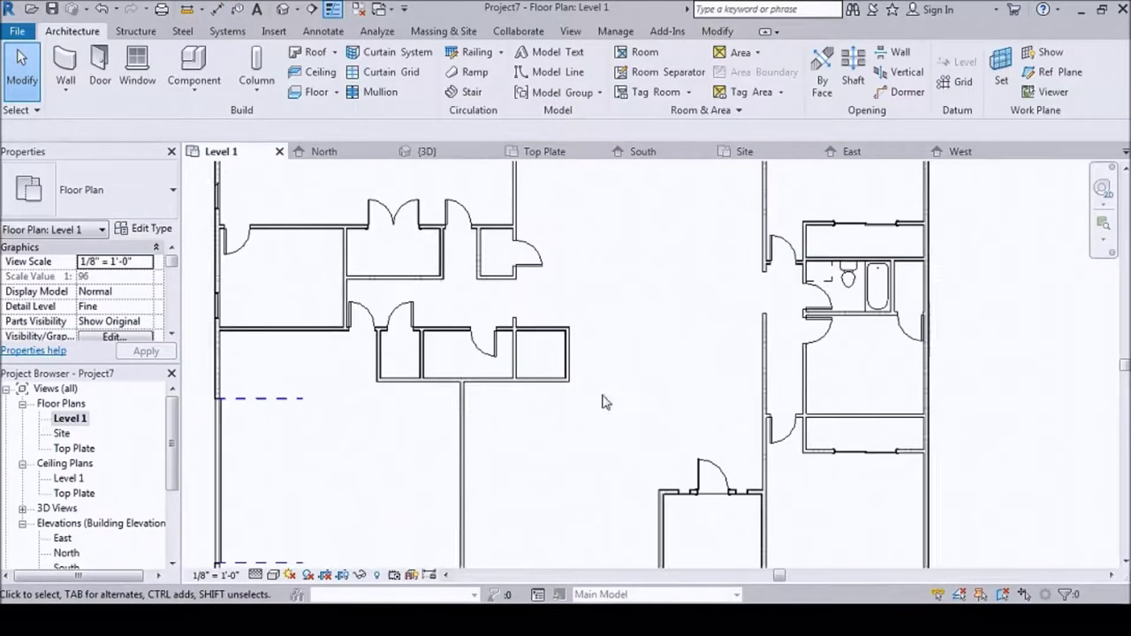
pyautogui.scroll(2, 495, 500)
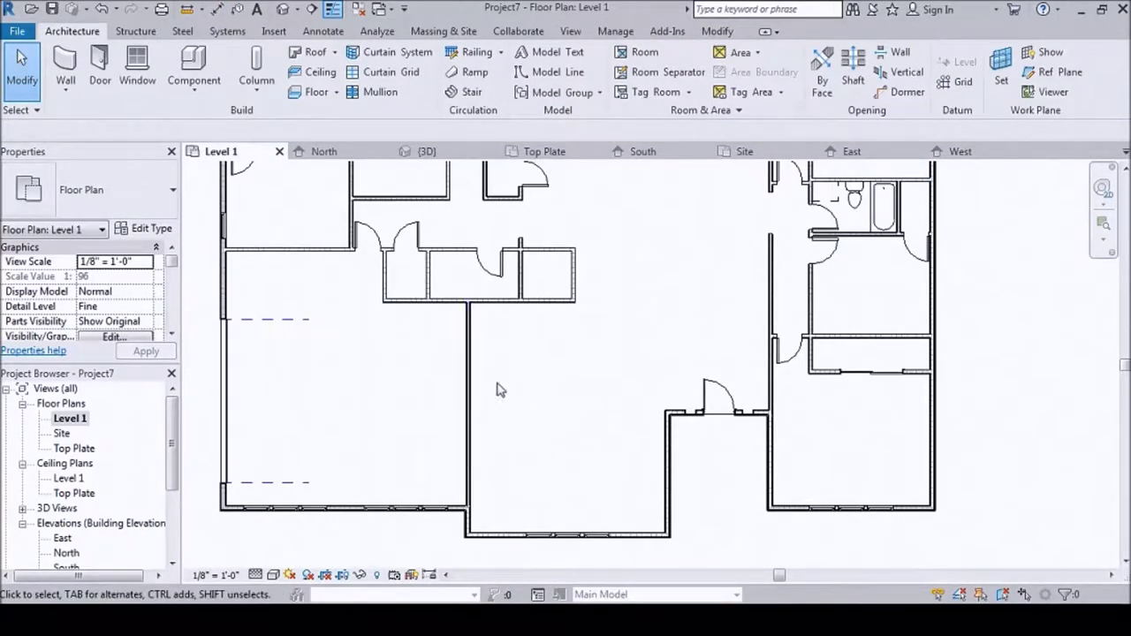
pyautogui.scroll(3, 395, 363)
pyautogui.press('Escape')
pyautogui.press('Escape')
# Draw an angled 2x4 wall segment in the nearby left-wing room
pyautogui.press('w')
pyautogui.press('a')
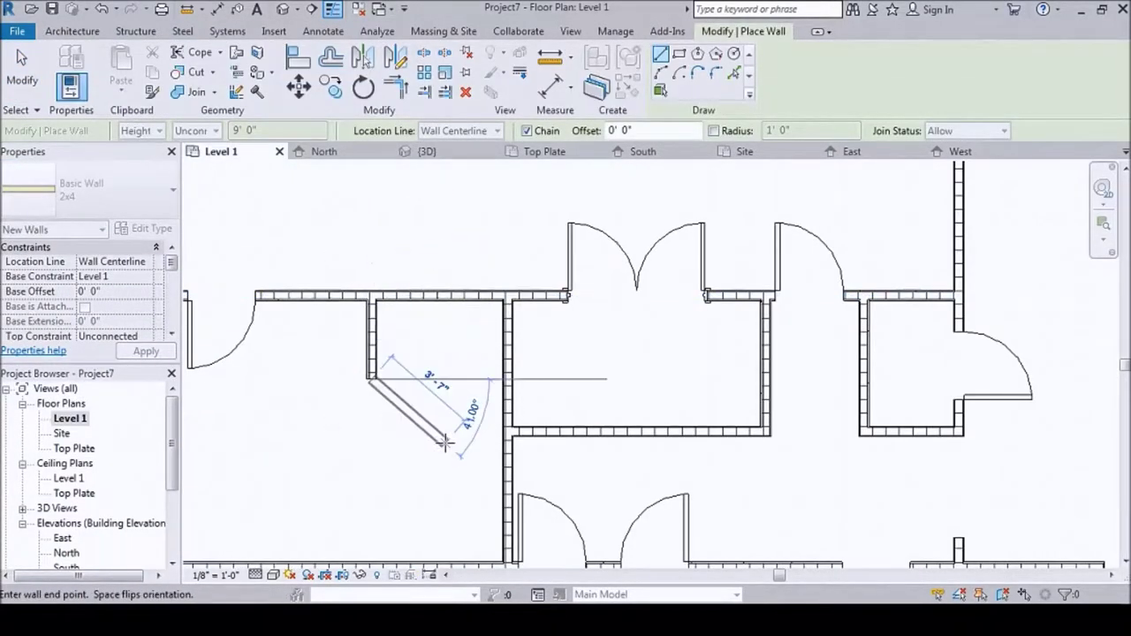
pyautogui.click(505, 453)
pyautogui.press('Escape')
pyautogui.press('Escape')
# Place another bathtub against the new short wall
pyautogui.click(534, 417)
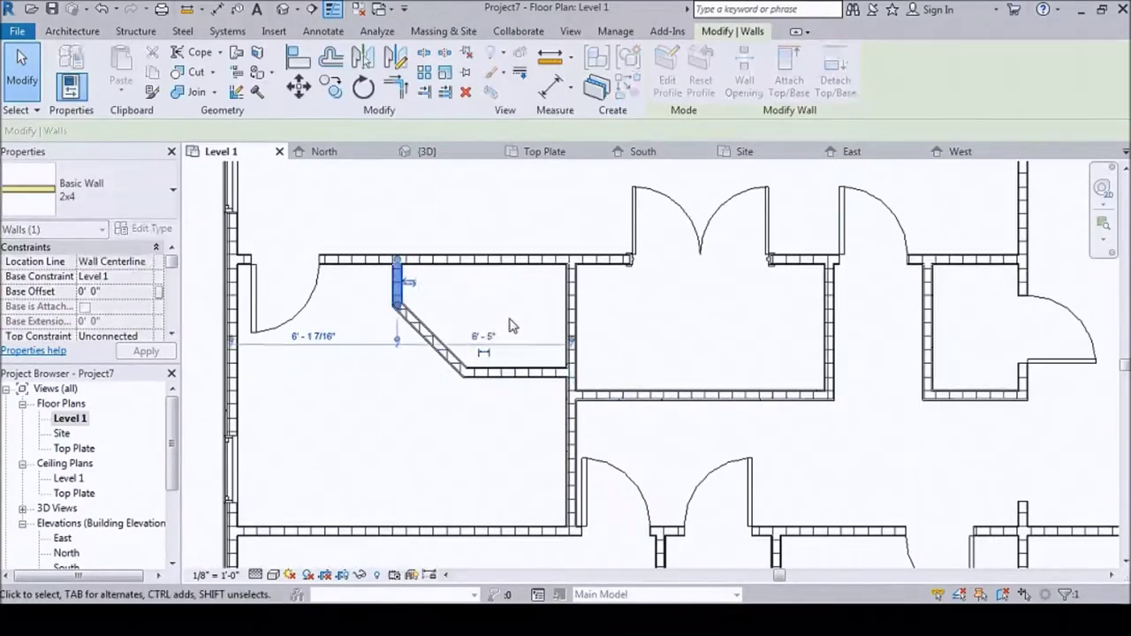
pyautogui.press('c')
pyautogui.press('m')
pyautogui.click(531, 424)
pyautogui.press('Escape')
pyautogui.scroll(3, 531, 424)
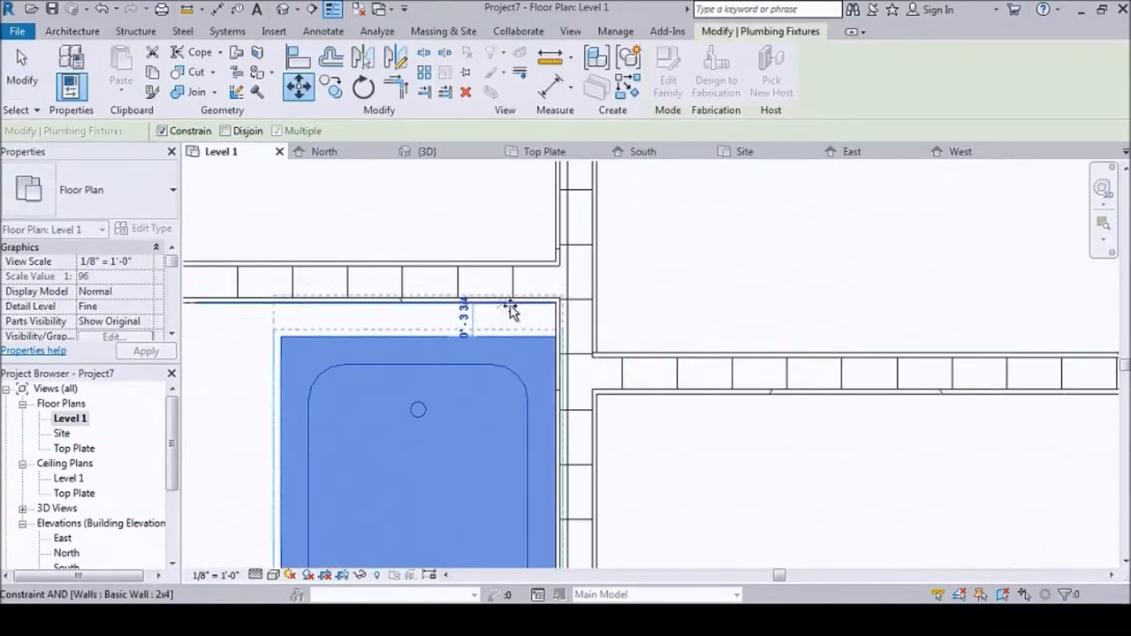
pyautogui.scroll(-3, 562, 352)
# Stretch the bathroom's left wall down along the tub
pyautogui.click(562, 328)
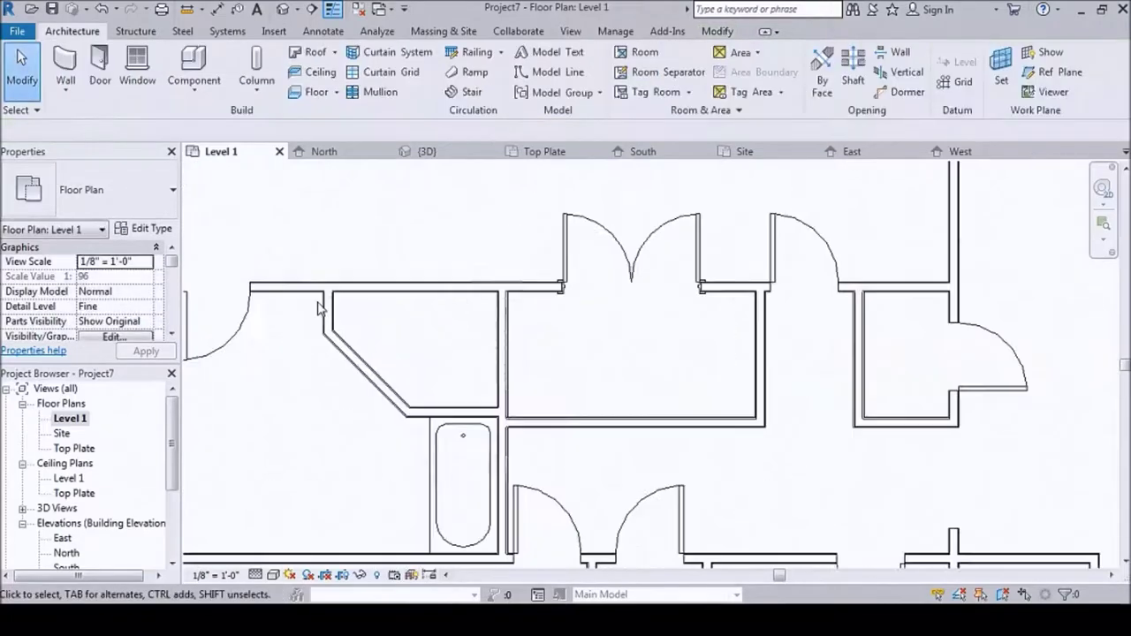
pyautogui.moveTo(336, 424); pyautogui.dragTo(405, 398)
pyautogui.click(402, 318)
pyautogui.press('Escape')
pyautogui.moveTo(530, 398); pyautogui.dragTo(519, 349, button='middle')
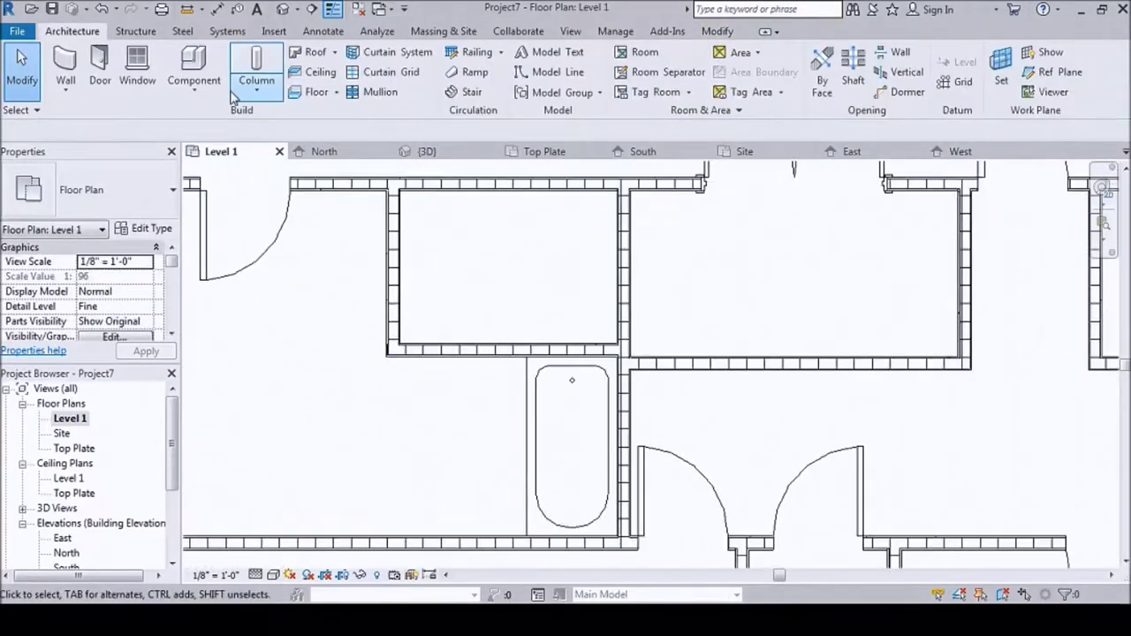
# Place a Toilet-Domestic-3D fixture in the bathroom
pyautogui.press('c')
pyautogui.press('m')
pyautogui.click(172, 189)
pyautogui.click(70, 384)
pyautogui.click(450, 412)
pyautogui.press('Escape')
pyautogui.scroll(-3, 450, 411)
pyautogui.scroll(2, 433, 379)
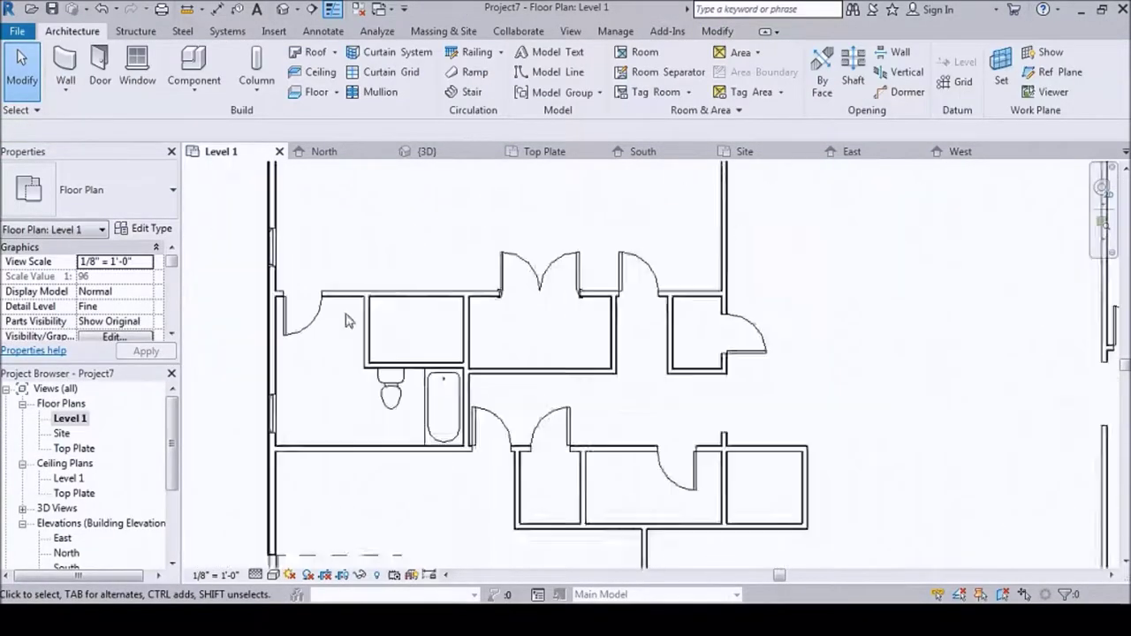
pyautogui.scroll(1, 393, 296)
# Load the Door-Double-Sliding family from the imperial Doors library
pyautogui.click(100, 76)
pyautogui.click(167, 227)
pyautogui.click(1069, 56)
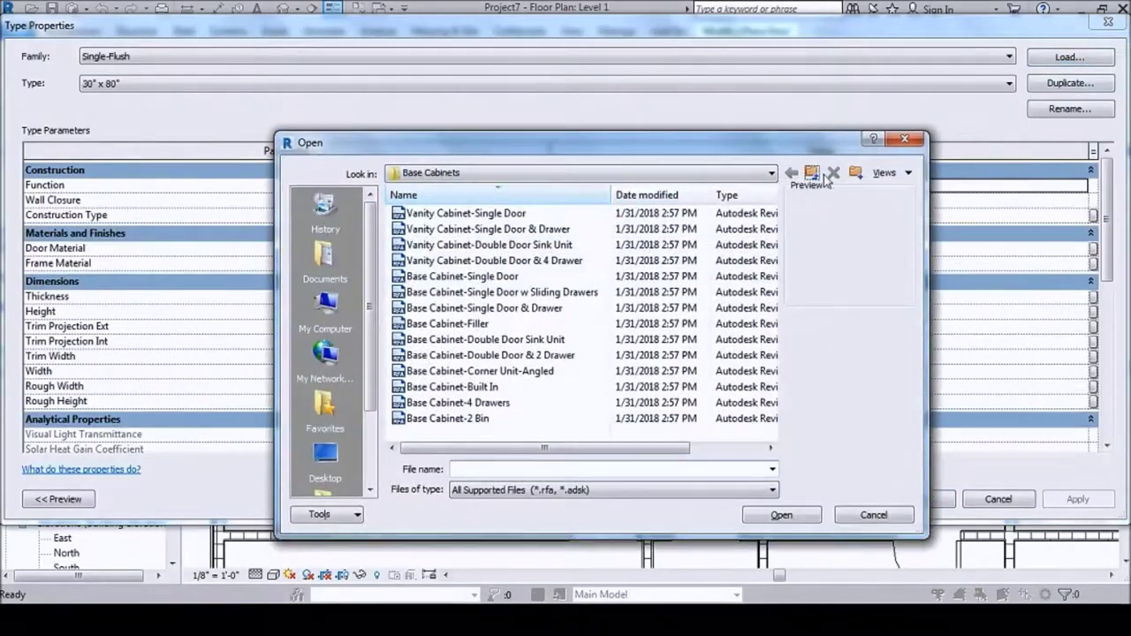
pyautogui.click(325, 455)
pyautogui.scroll(-5, 723, 221)
pyautogui.doubleClick(489, 289)
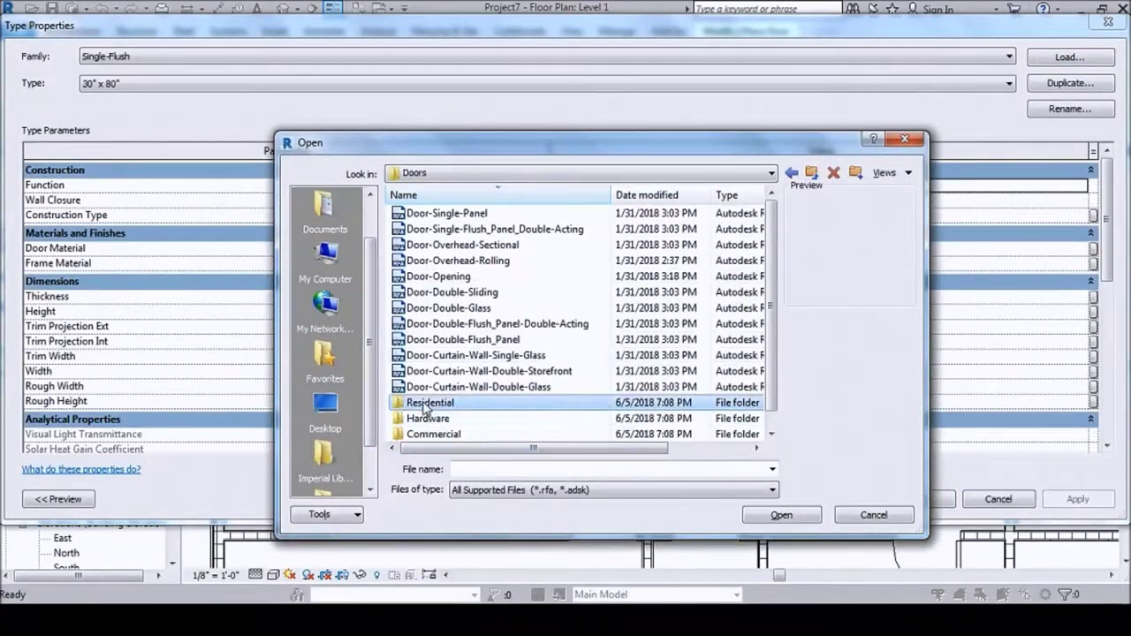
pyautogui.press('BackSpace')
pyautogui.click(415, 291)
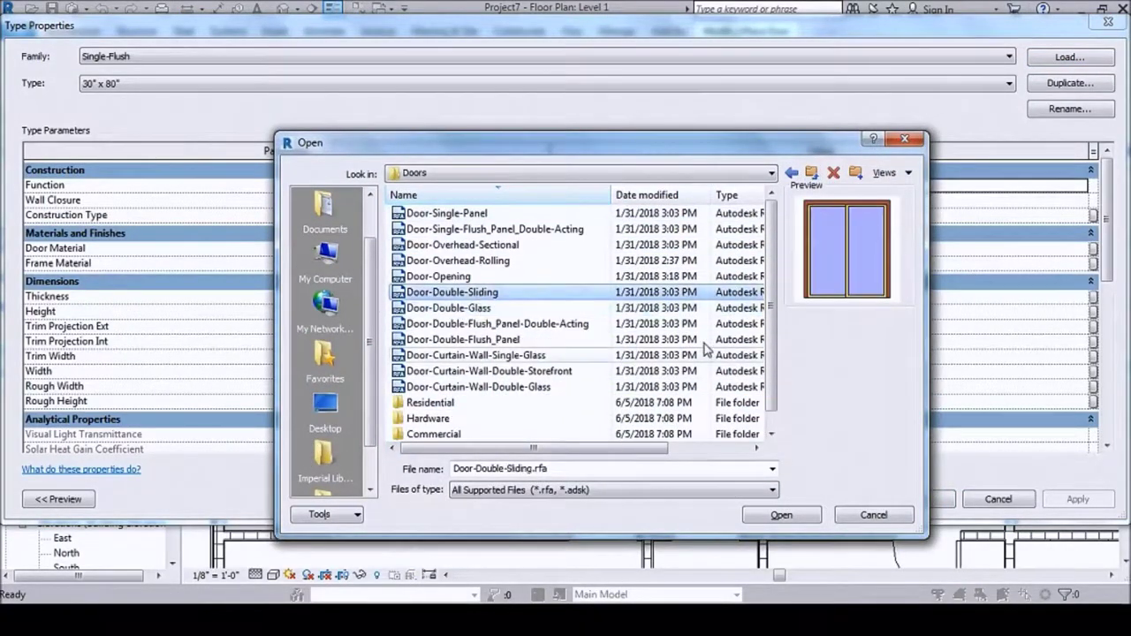
pyautogui.doubleClick(497, 293)
pyautogui.press('Return')
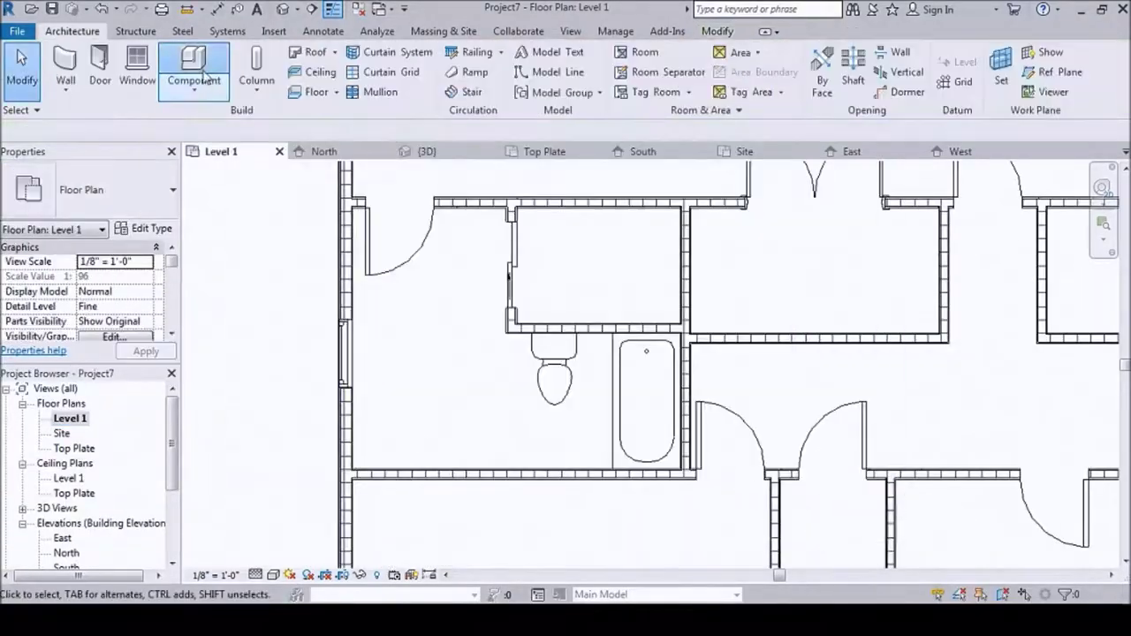
# Place the vanity cabinet at the bottom wall, shifting it right; the toilet deletion is undone
pyautogui.click(204, 78)
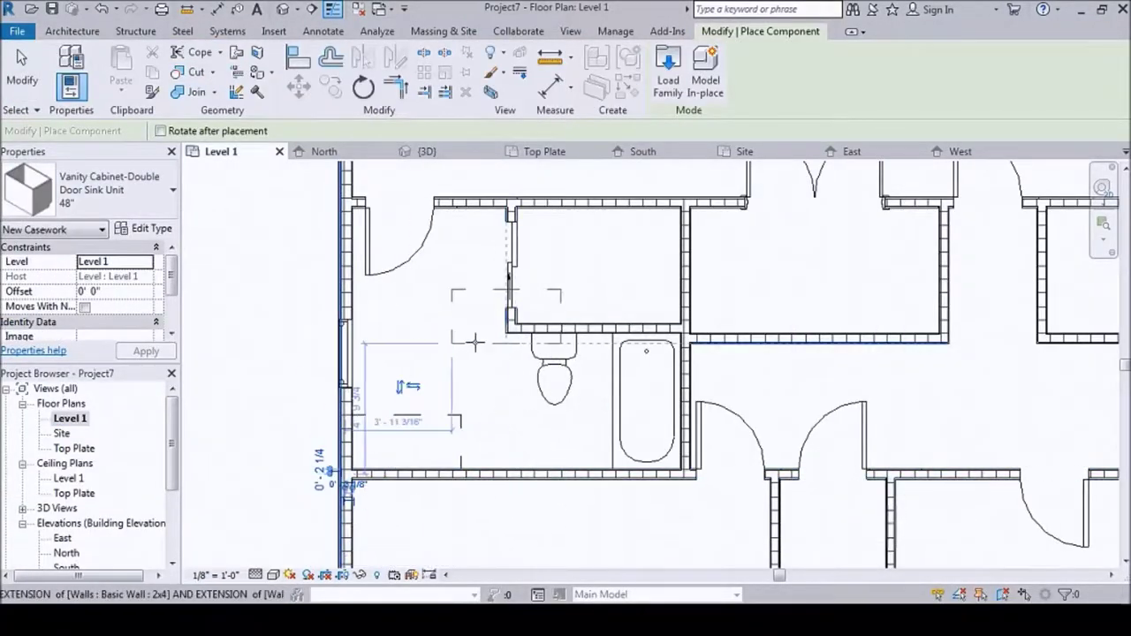
pyautogui.click(404, 442)
pyautogui.moveTo(403, 442); pyautogui.dragTo(441, 442)
pyautogui.click(555, 375)
pyautogui.press('Delete')
pyautogui.hotkey('ctrl', 'z')
# Rotate the vanity cabinet 90° and move it against the bathroom's left wall
pyautogui.click(344, 353)
pyautogui.press('Escape')
pyautogui.click(446, 441)
pyautogui.press('r')
pyautogui.press('o')
pyautogui.click(446, 300)
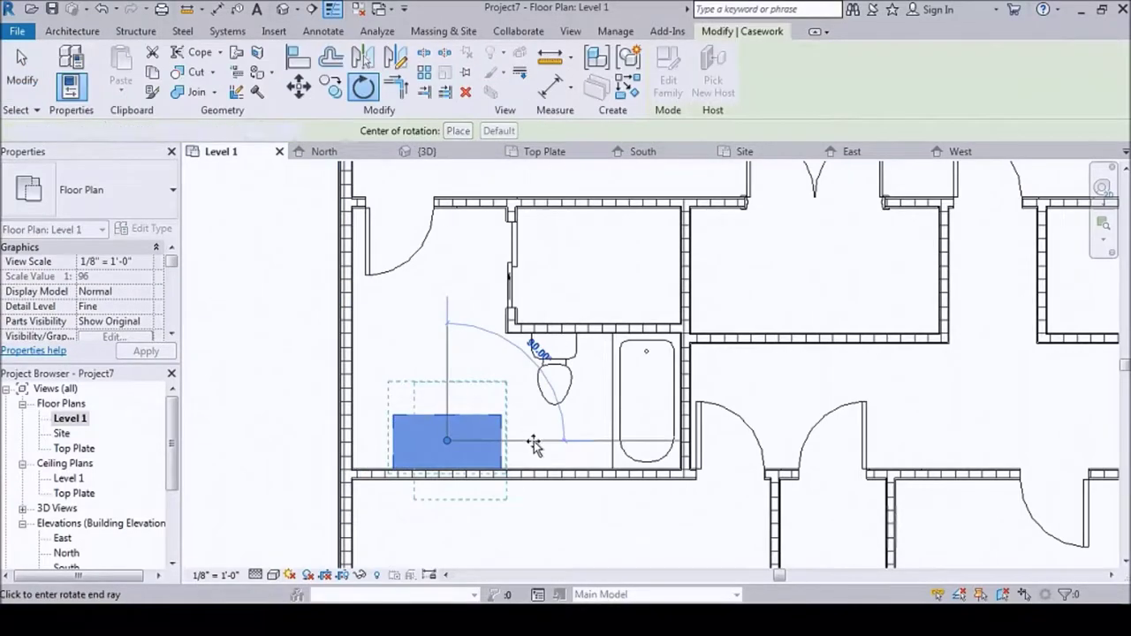
pyautogui.click(535, 444)
pyautogui.scroll(3, 535, 444)
pyautogui.moveTo(618, 356); pyautogui.dragTo(486, 356)
pyautogui.scroll(-3, 487, 356)
# Review the vanity cabinet's type properties, then deselect it
pyautogui.click(150, 228)
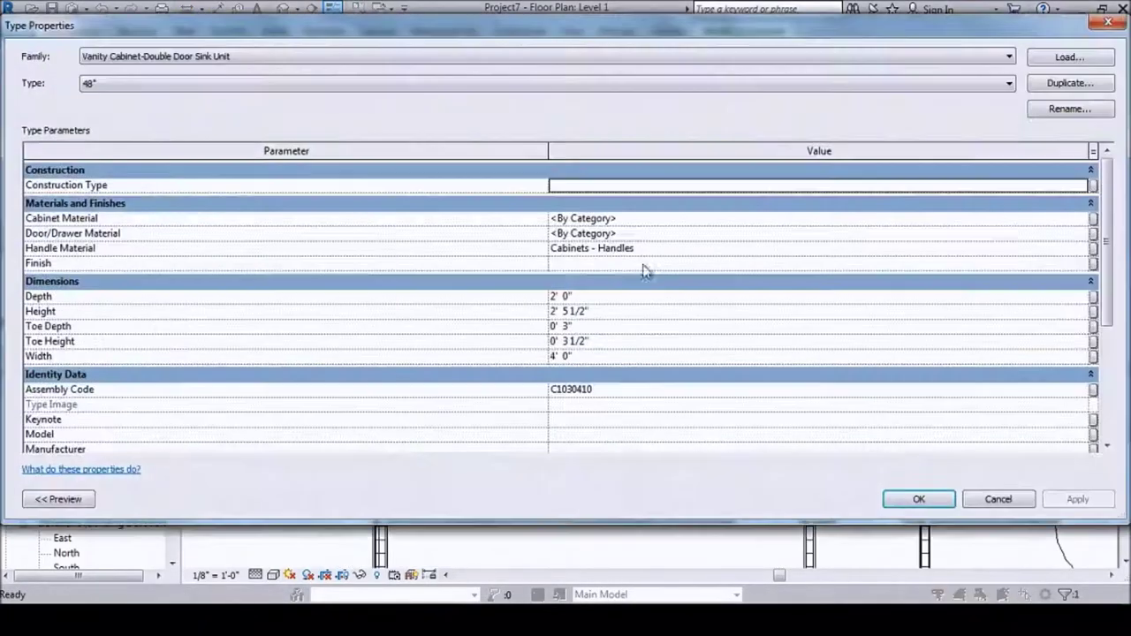
pyautogui.press('Escape')
pyautogui.scroll(2, 450, 516)
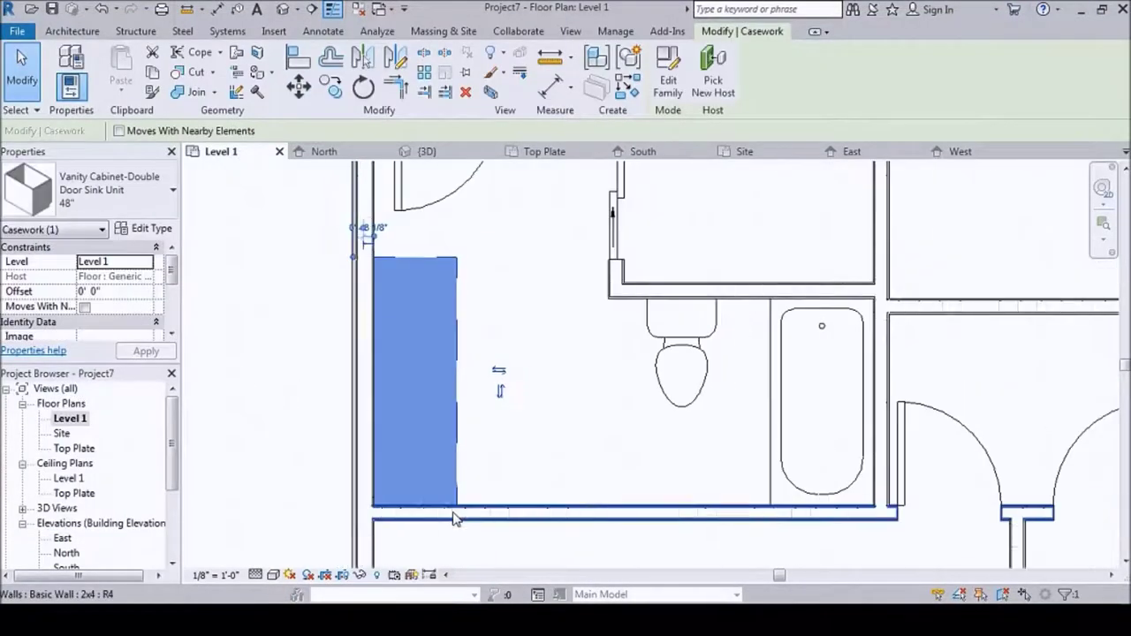
pyautogui.press('Escape')
pyautogui.scroll(-3, 450, 517)
pyautogui.scroll(-2, 451, 516)
# Load the Bed-Standard family from the imperial Furniture library
pyautogui.click(204, 72)
pyautogui.click(146, 228)
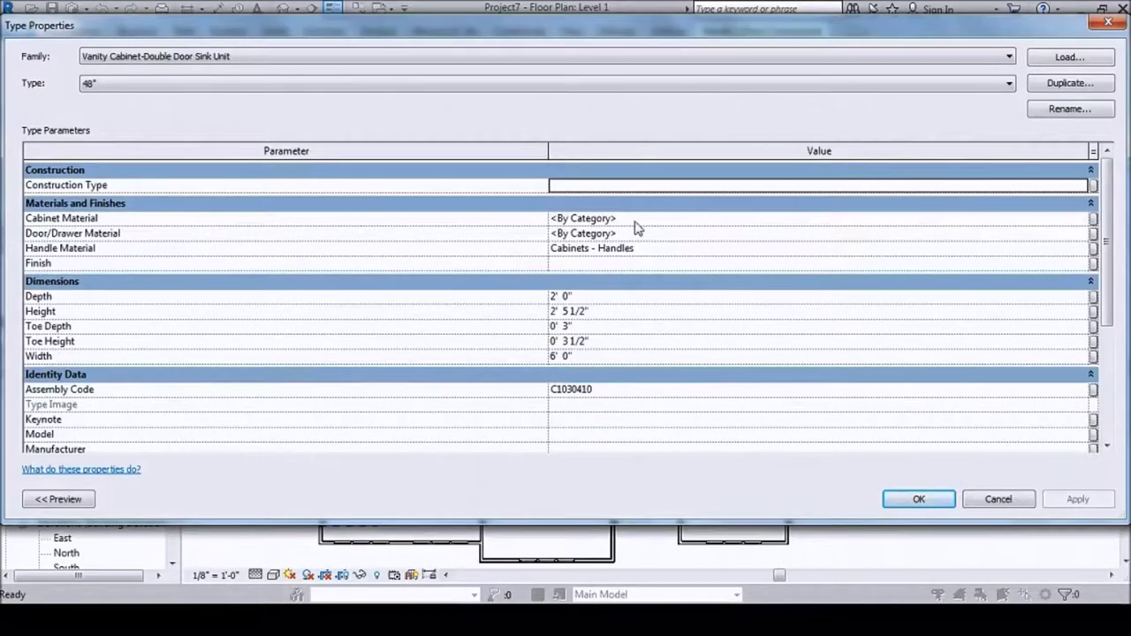
pyautogui.click(1069, 57)
pyautogui.click(812, 172)
pyautogui.doubleClick(427, 323)
pyautogui.click(442, 217)
pyautogui.click(781, 514)
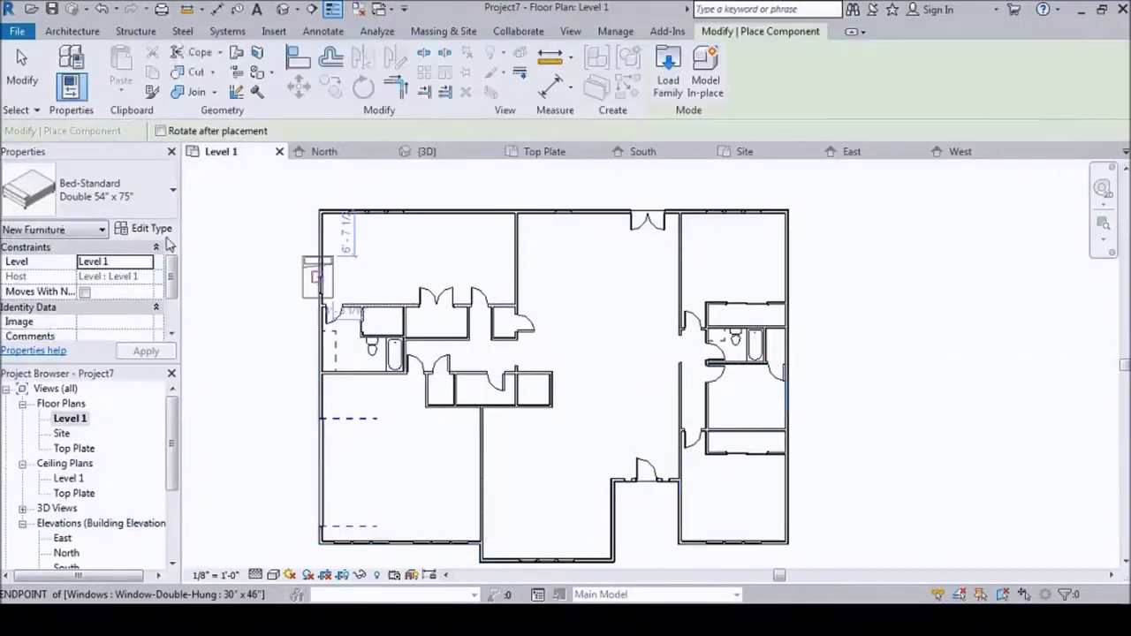
# Place a King 78" x 80" bed against the bedroom wall
pyautogui.click(172, 190)
pyautogui.click(110, 269)
pyautogui.scroll(2, 415, 243)
pyautogui.scroll(1, 460, 243)
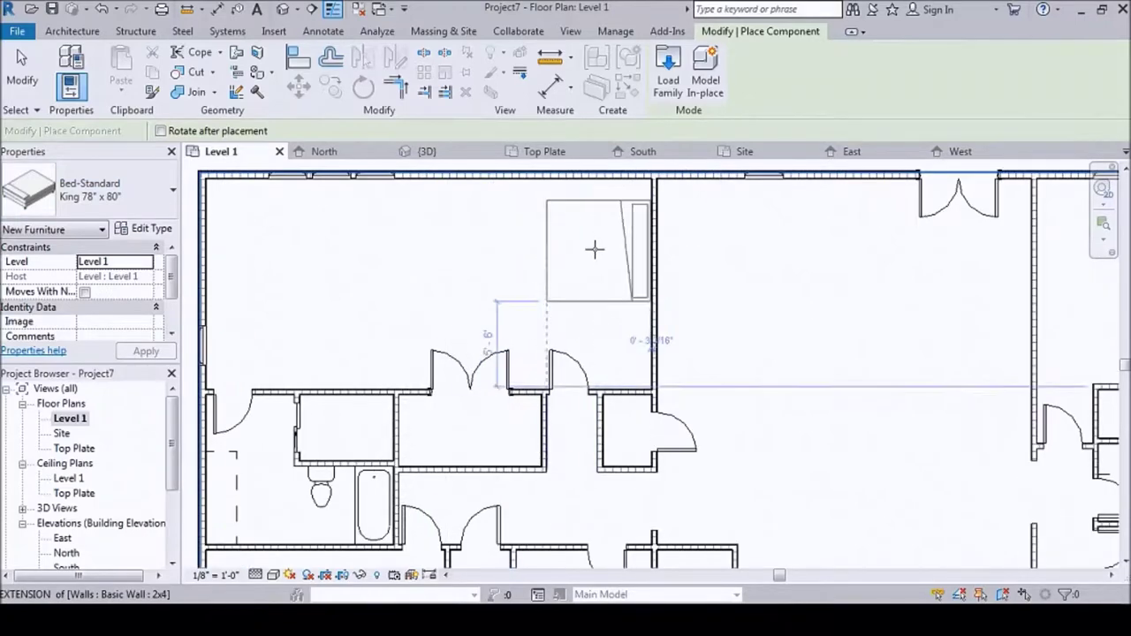
pyautogui.press('Escape')
pyautogui.scroll(3, 366, 341)
pyautogui.scroll(-2, 393, 267)
pyautogui.click(393, 268)
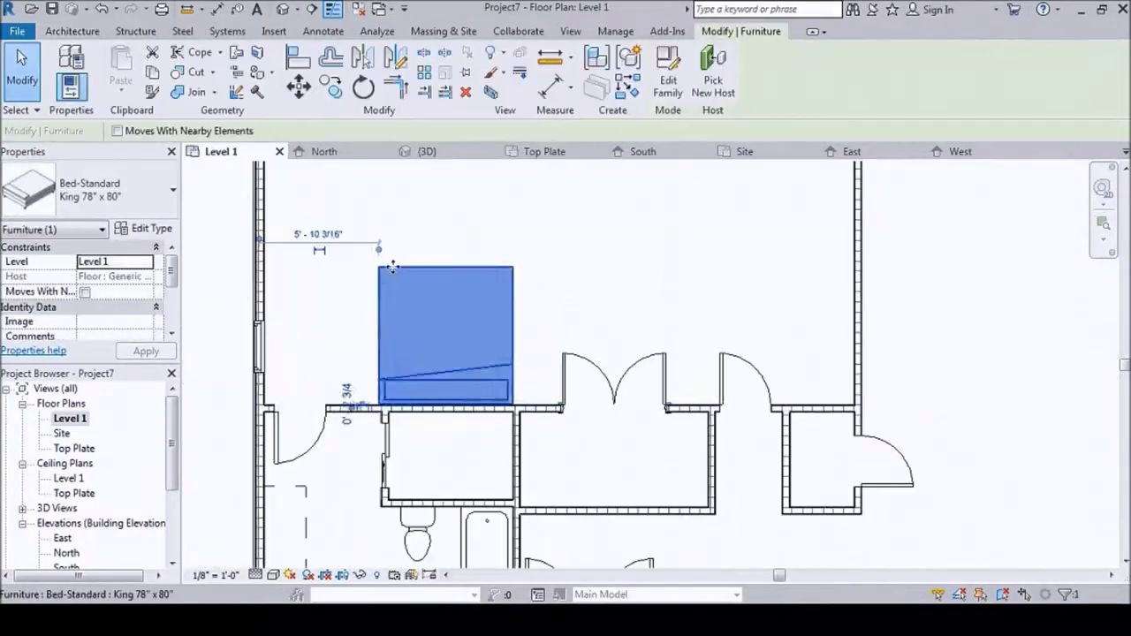
pyautogui.press('Escape')
# Draw a vertical detail line at the rectangular wall opening
pyautogui.scroll(-2, 478, 269)
pyautogui.scroll(-3, 494, 309)
pyautogui.scroll(3, 533, 396)
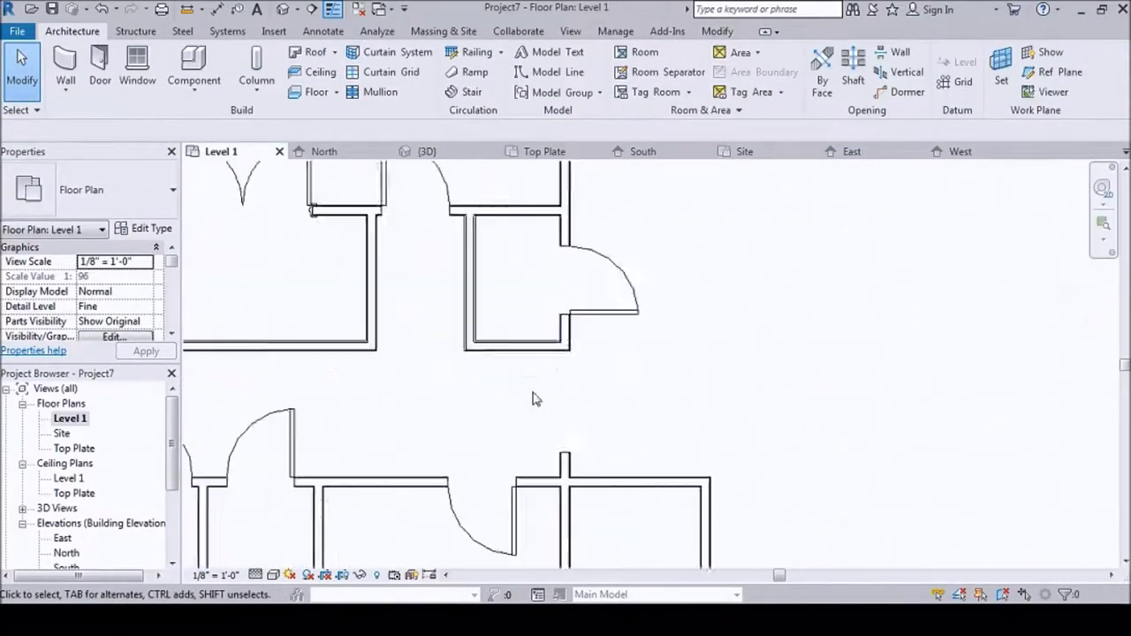
pyautogui.scroll(2, 579, 379)
pyautogui.click(578, 380)
pyautogui.scroll(-2, 583, 375)
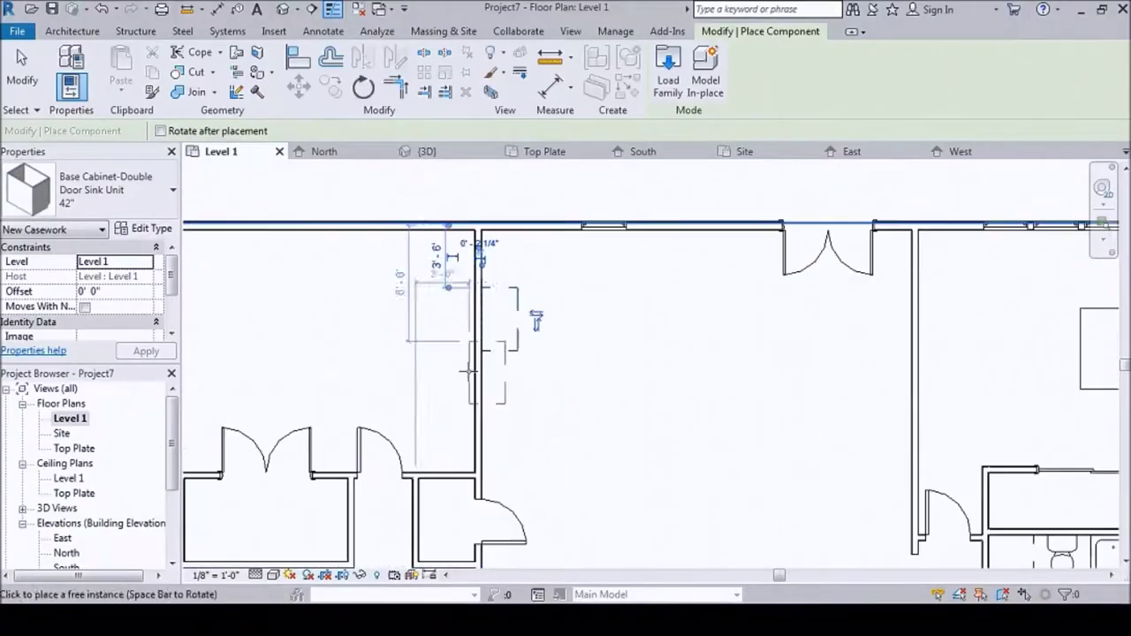
pyautogui.scroll(3, 528, 328)
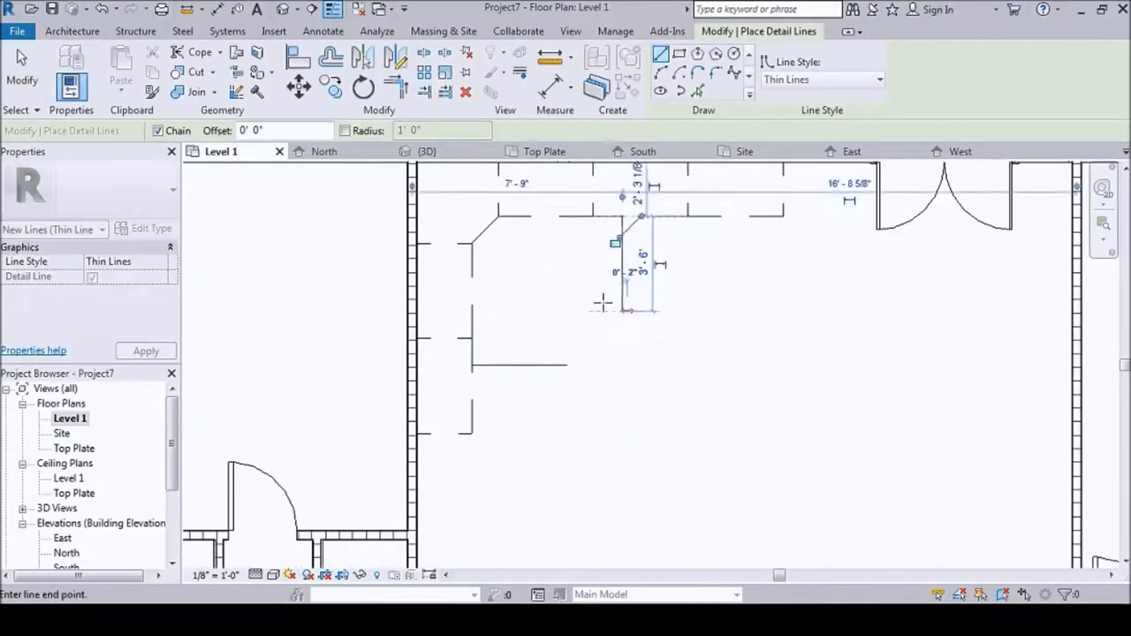
pyautogui.click(602, 303)
pyautogui.press('Escape')
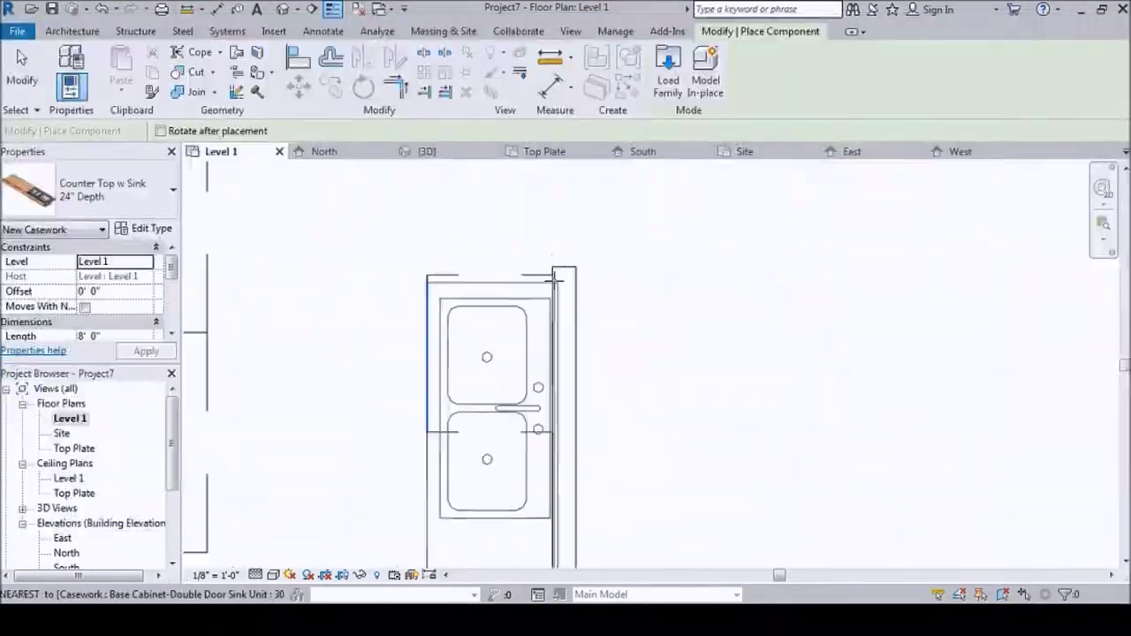
# Finish the align edit and bring the kitchen area into view for detail lines
pyautogui.scroll(3, 455, 408)
pyautogui.click(683, 435)
pyautogui.press('Escape')
pyautogui.scroll(-3, 619, 459)
pyautogui.moveTo(619, 397); pyautogui.dragTo(495, 336, button='middle')
pyautogui.scroll(3, 432, 254)
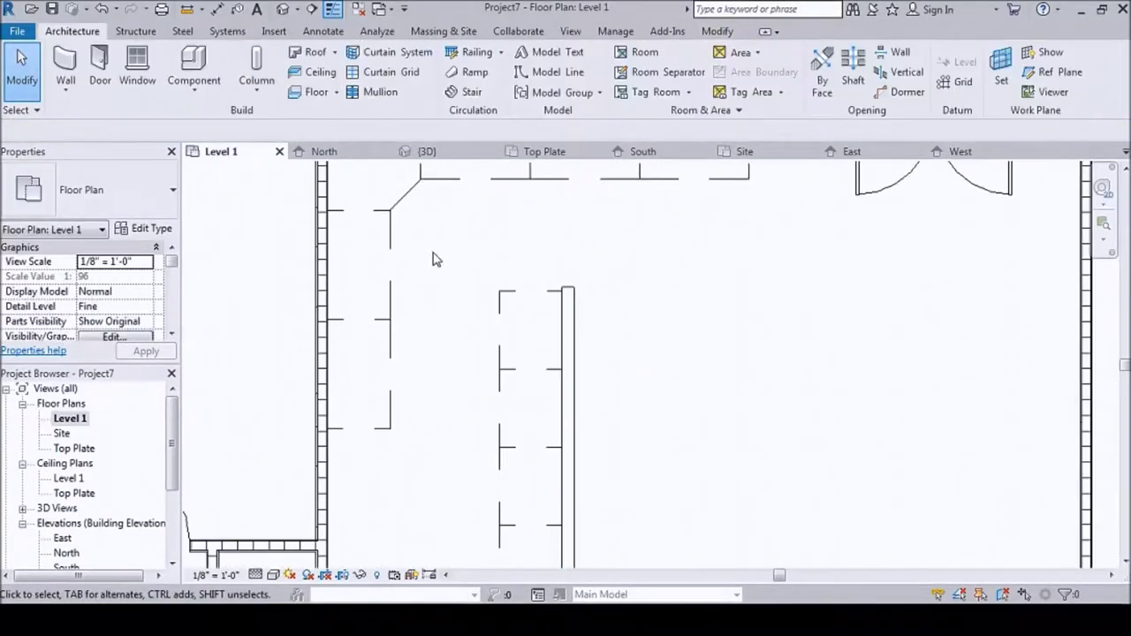
pyautogui.press('d')
pyautogui.press('l')
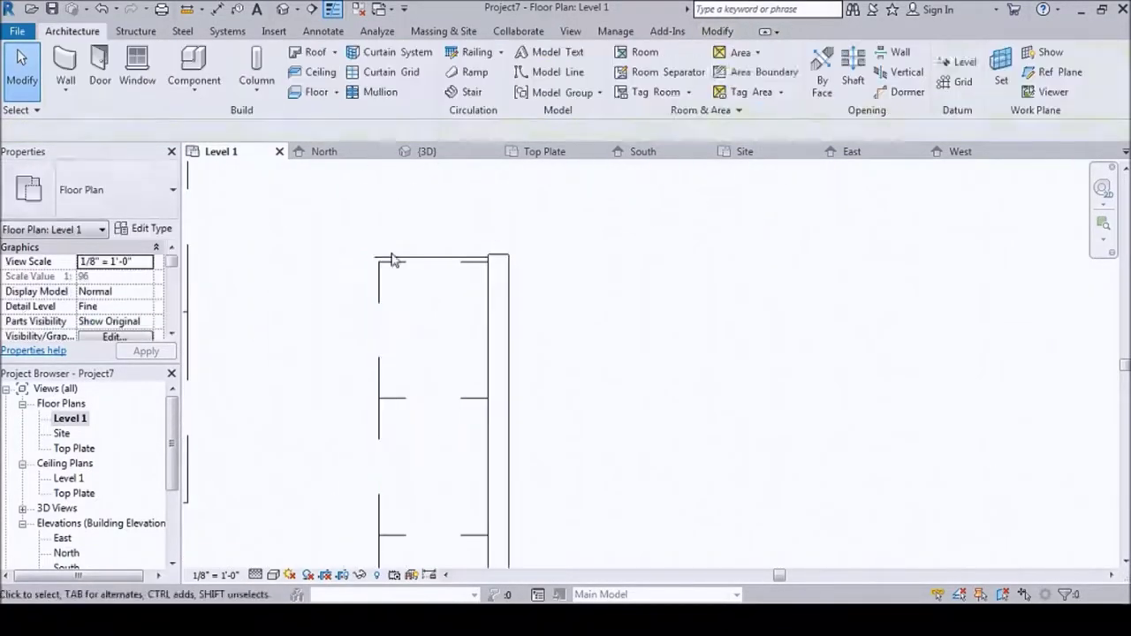
pyautogui.scroll(2, 371, 33)
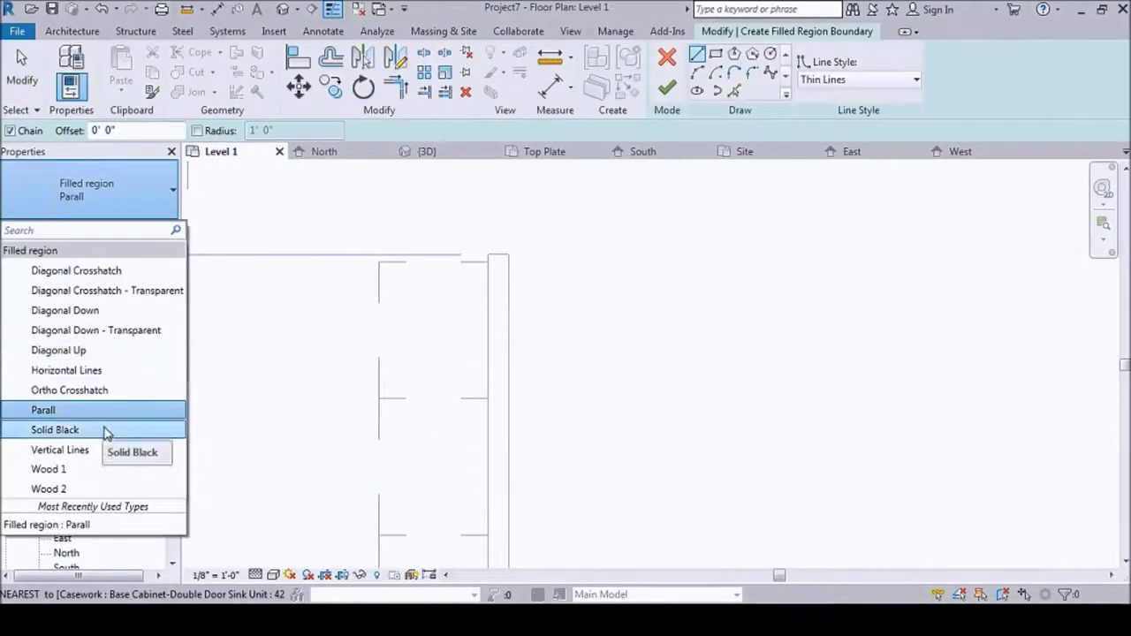
pyautogui.write('Solid white')
# Create the Solid white region type and trace the L-shaped counter with an angled corner
pyautogui.click(580, 241)
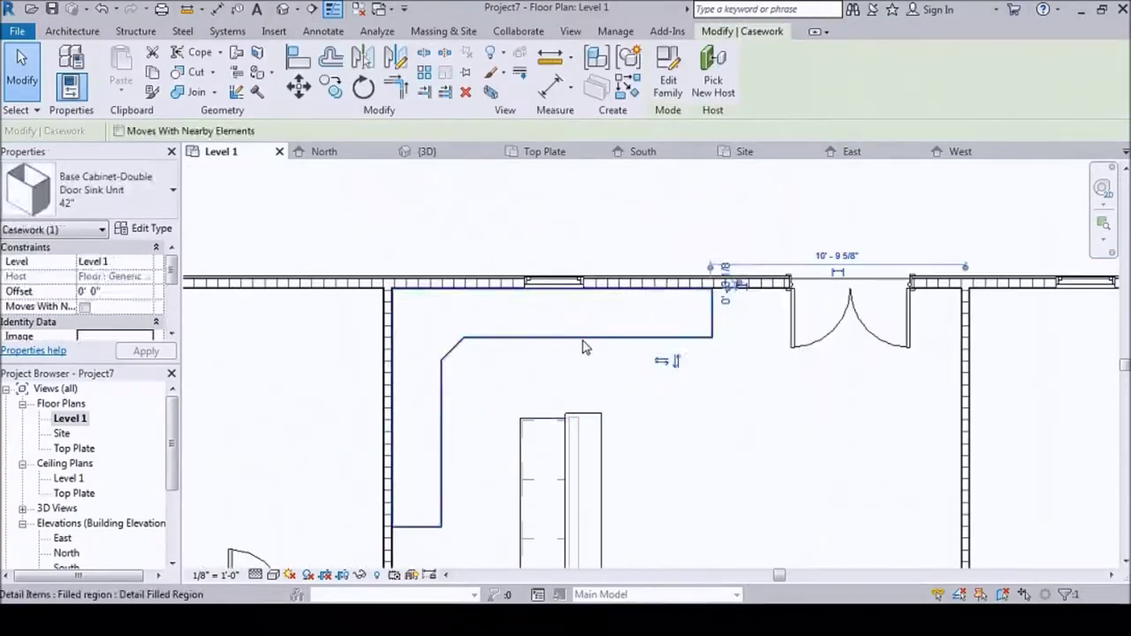
pyautogui.scroll(-1, 471, 276)
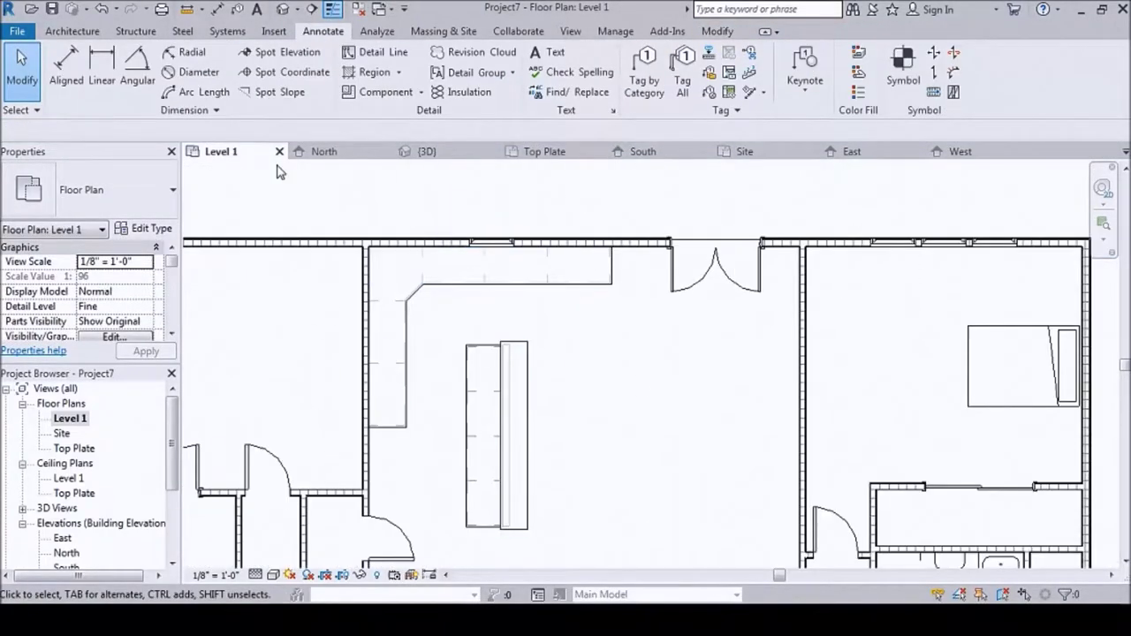
# Load the Sink Kitchen-Triple family from Plumbing and place it in the island
pyautogui.click(73, 31)
pyautogui.click(210, 67)
pyautogui.click(89, 189)
pyautogui.click(146, 229)
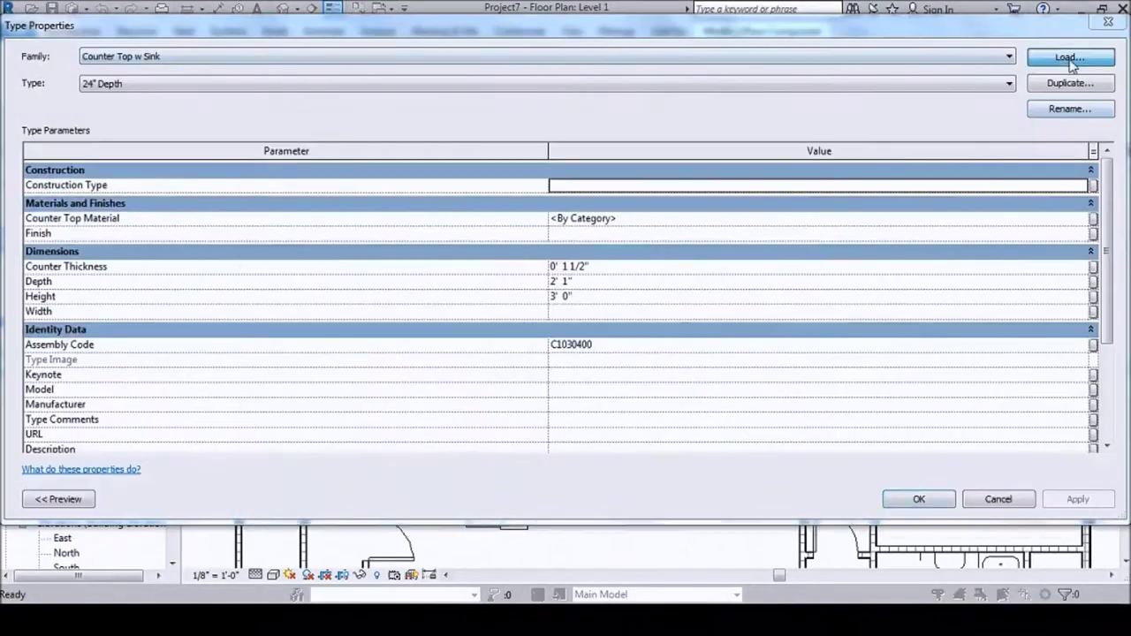
pyautogui.click(1068, 59)
pyautogui.scroll(2, 753, 345)
pyautogui.doubleClick(416, 215)
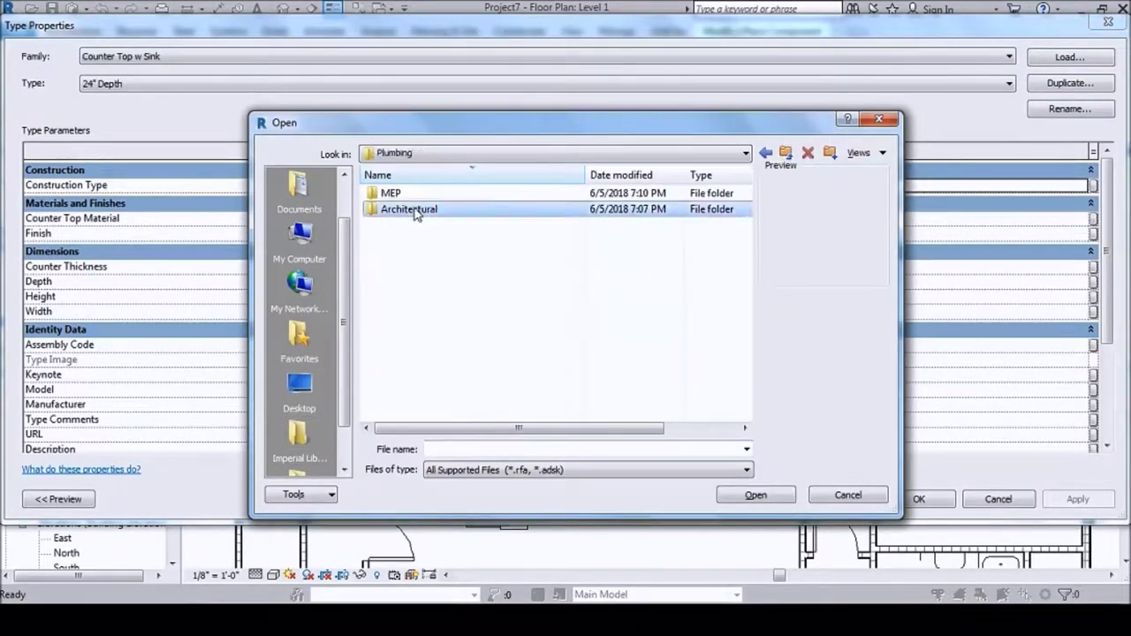
pyautogui.doubleClick(402, 224)
pyautogui.click(415, 210)
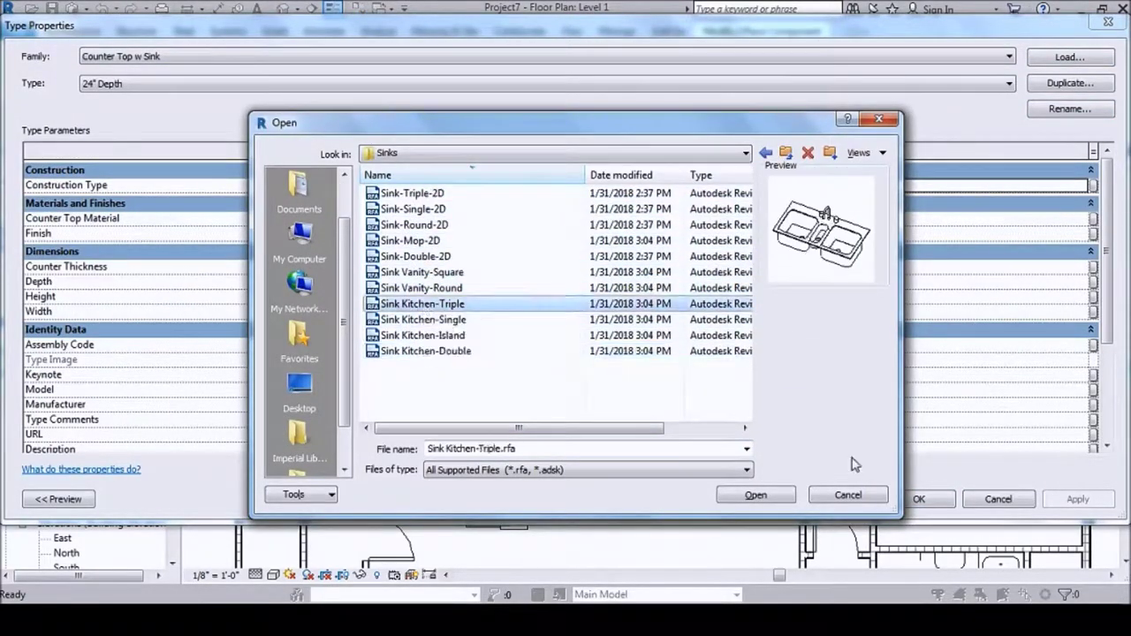
pyautogui.press('Return')
pyautogui.click(918, 500)
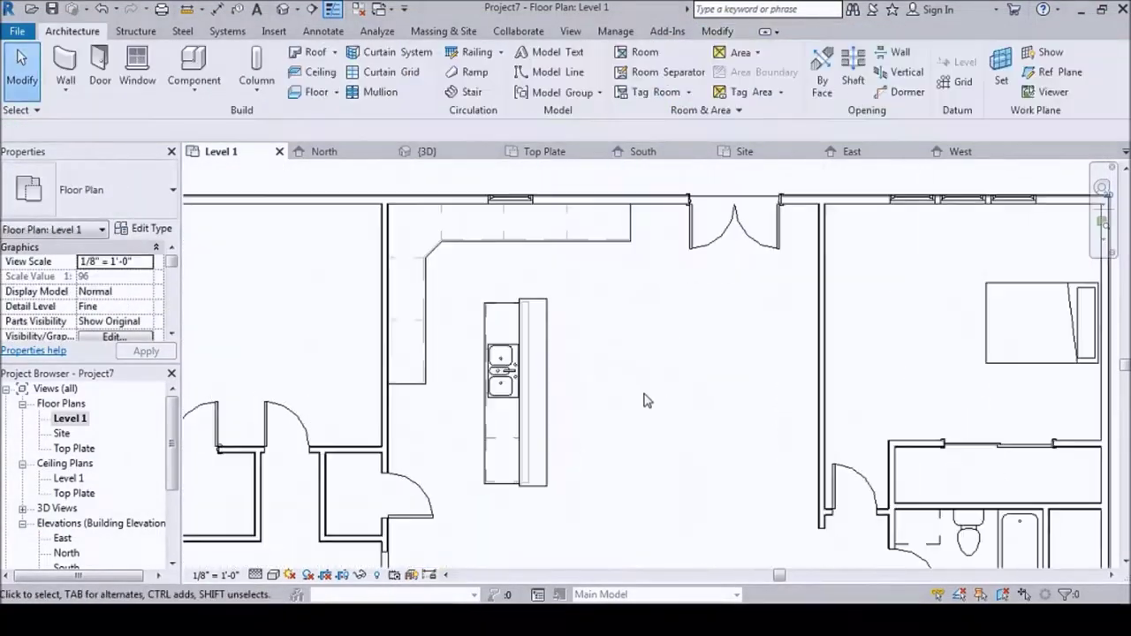
# Load and place a 42" Upper Cabinet-Double Door-Wall on the kitchen wall at 6' 6"
pyautogui.click(195, 60)
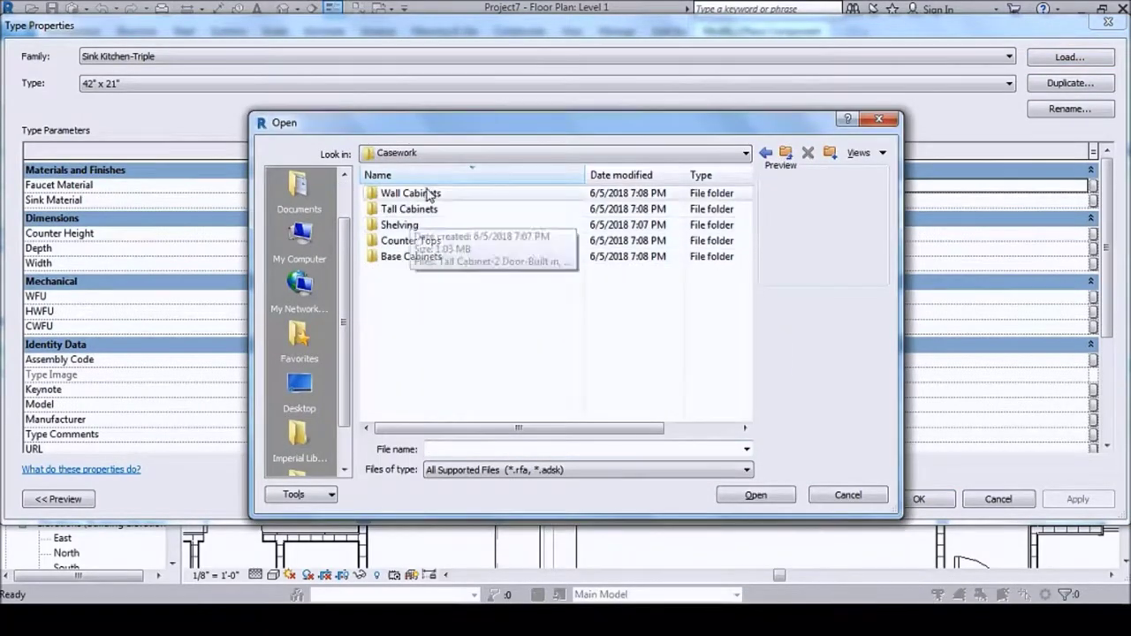
pyautogui.doubleClick(454, 241)
pyautogui.click(924, 429)
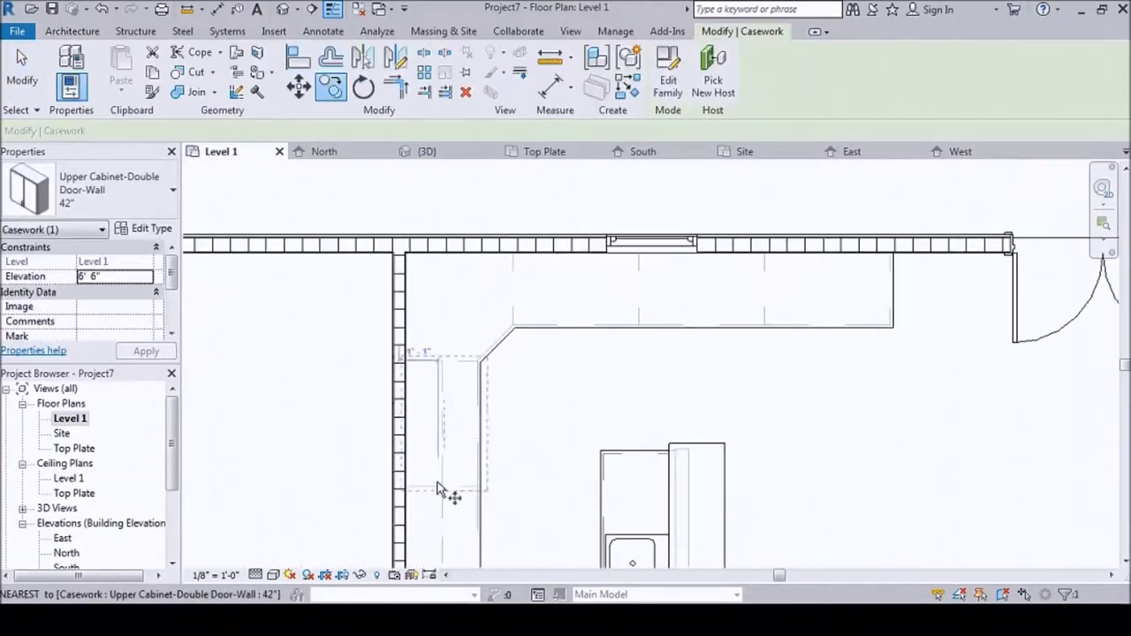
pyautogui.click(115, 199)
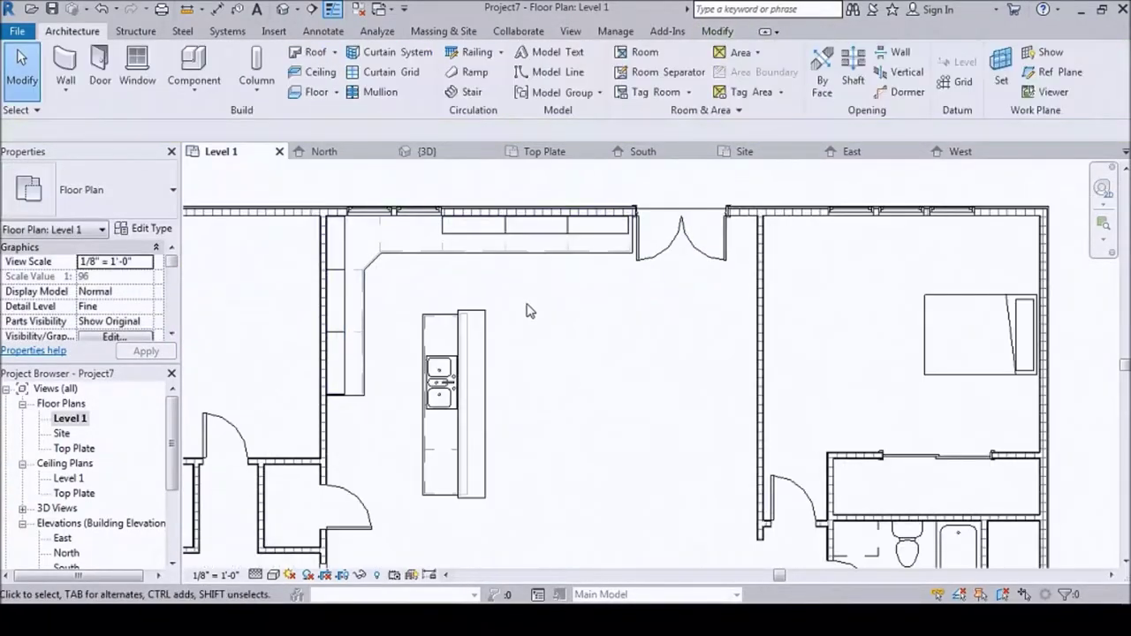
pyautogui.scroll(1, 344, 183)
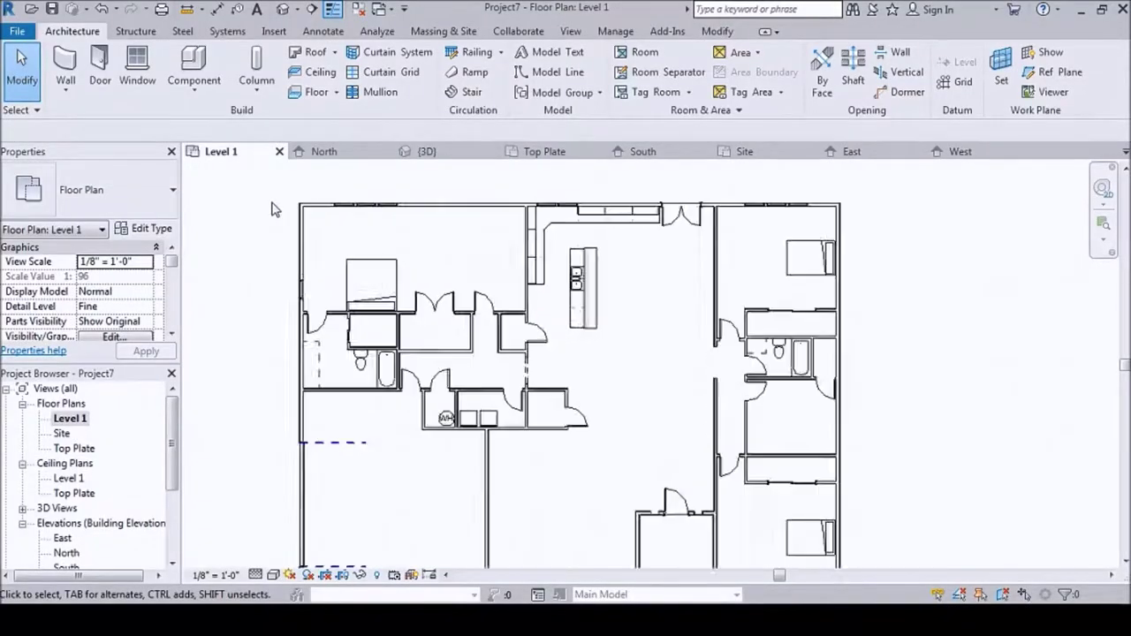
pyautogui.scroll(1, 345, 182)
pyautogui.click(323, 31)
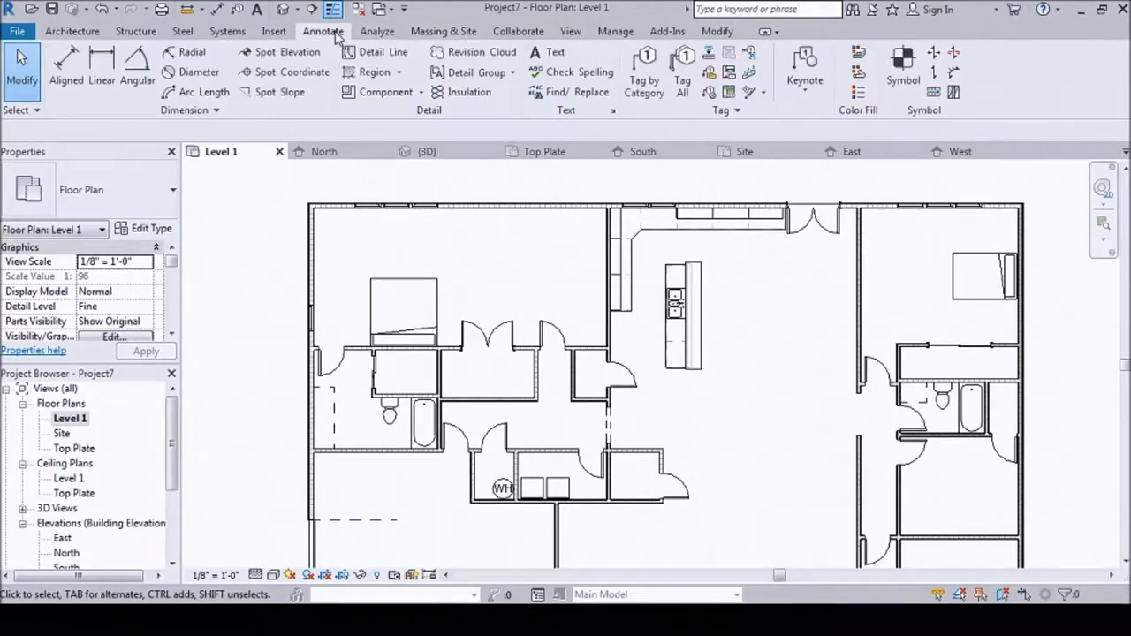
# Add aligned dimension strings across the plan's walls, showing the 3 1/2" wall thicknesses
pyautogui.click(65, 60)
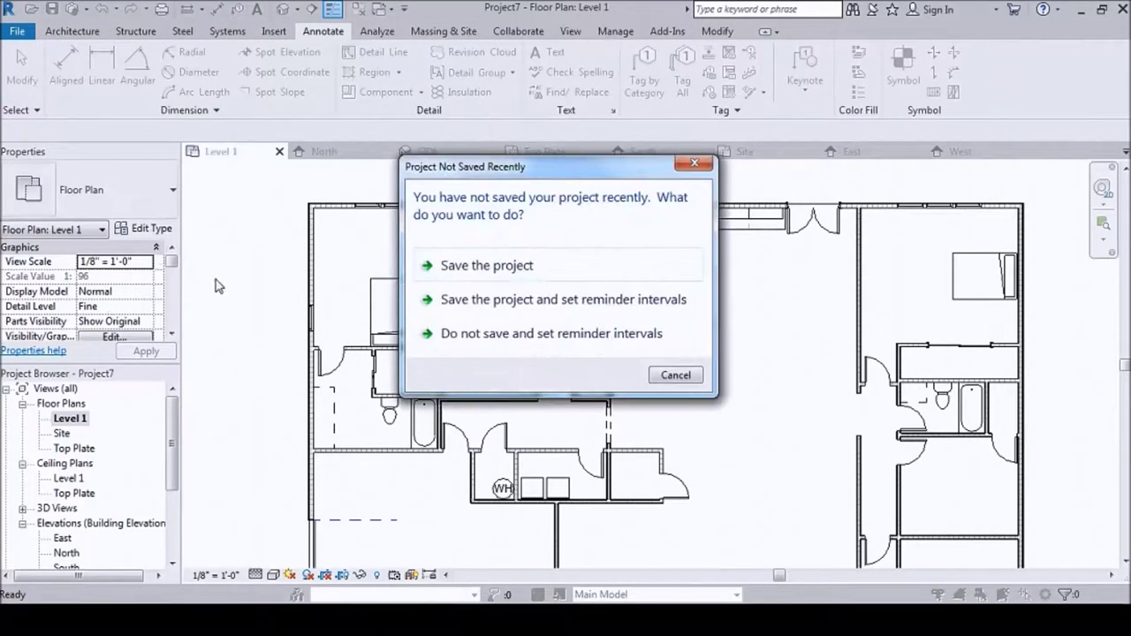
pyautogui.click(674, 375)
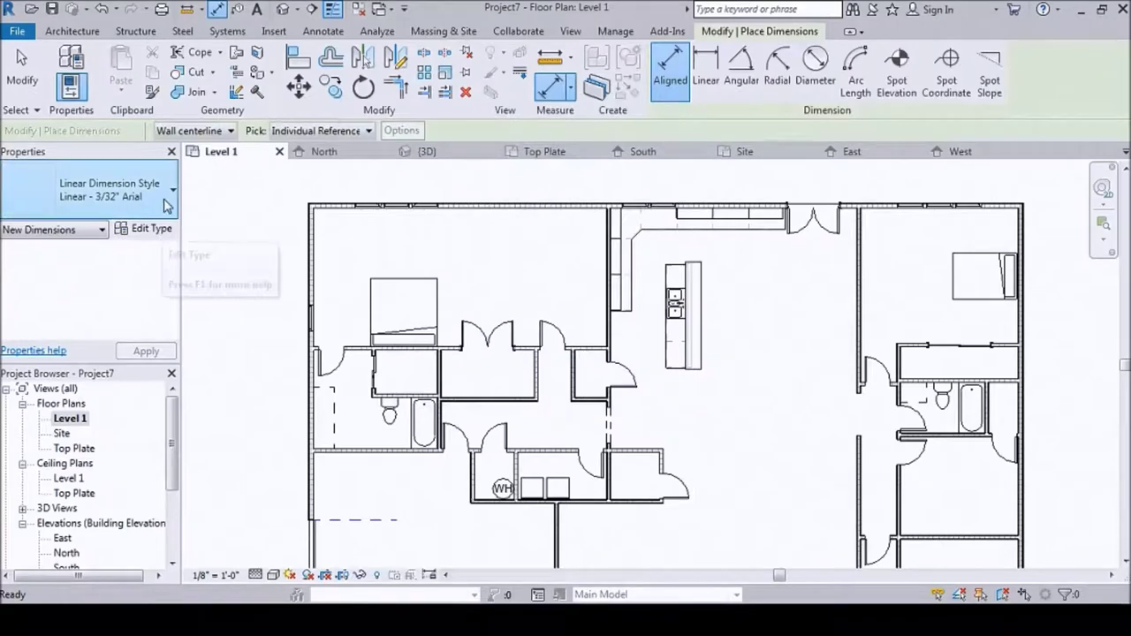
pyautogui.click(156, 233)
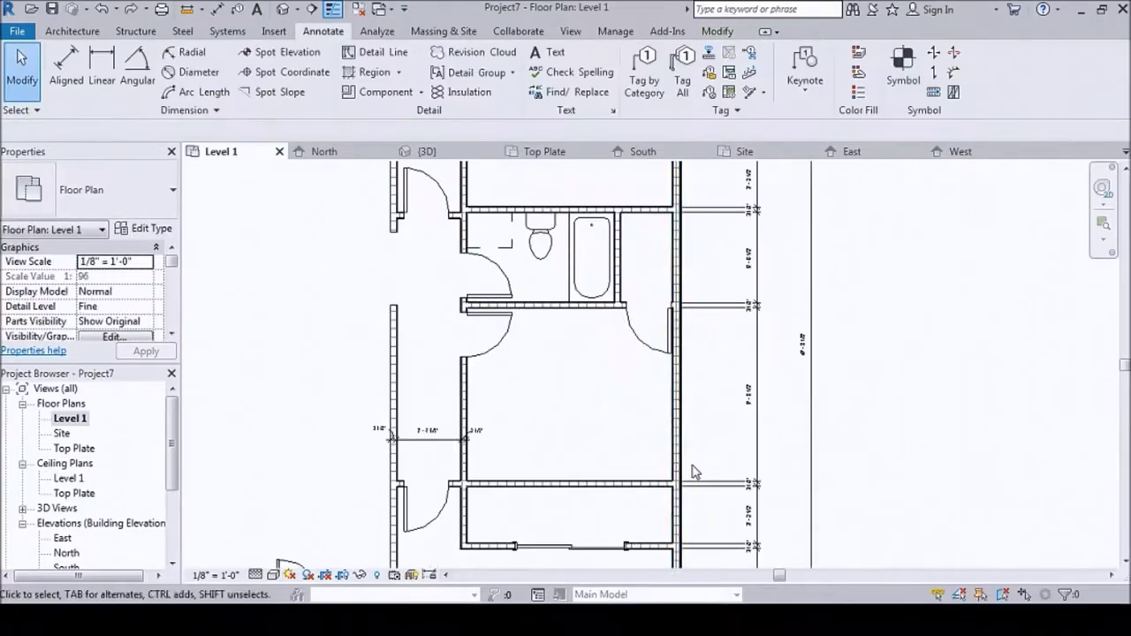
pyautogui.scroll(-3, 621, 300)
pyautogui.scroll(-2, 389, 353)
pyautogui.scroll(2, 404, 301)
pyautogui.scroll(4, 379, 299)
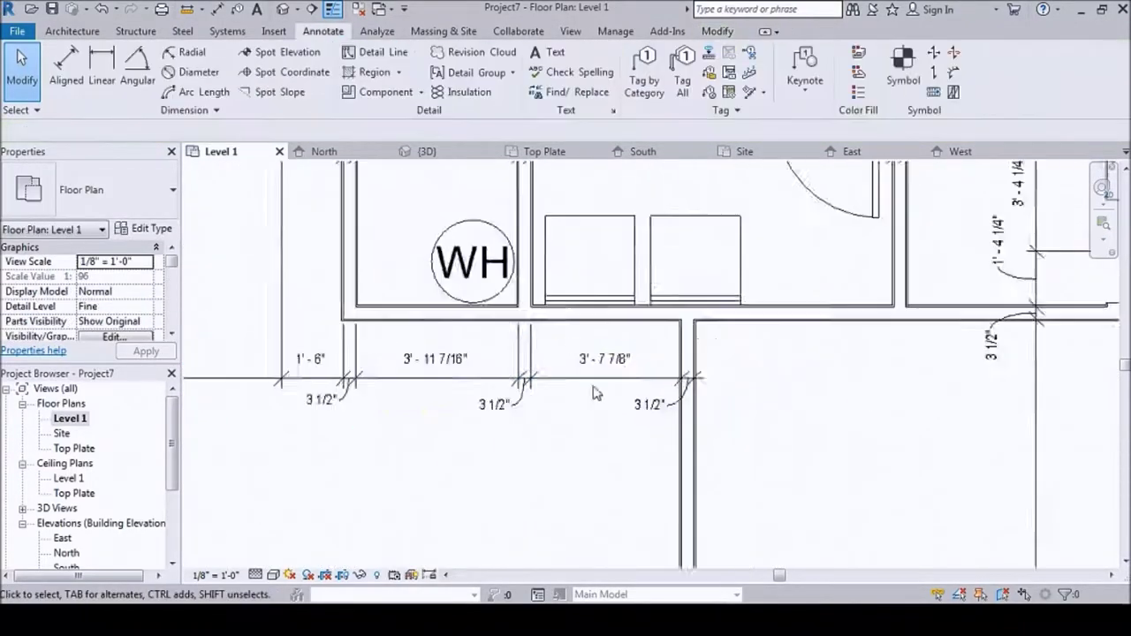
pyautogui.click(495, 256)
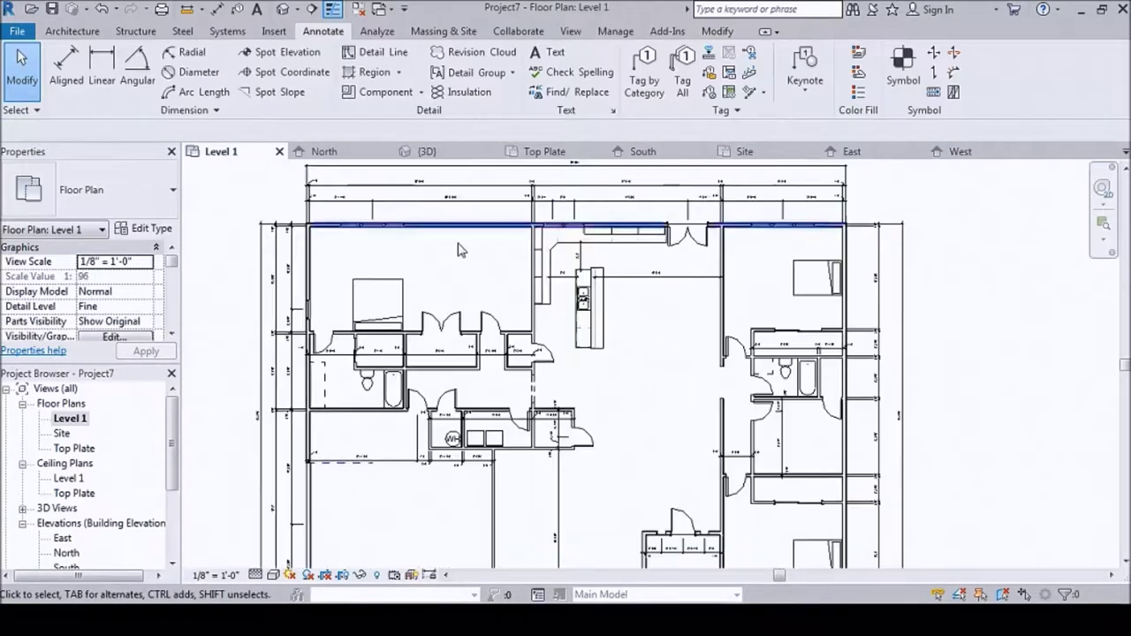
pyautogui.click(644, 53)
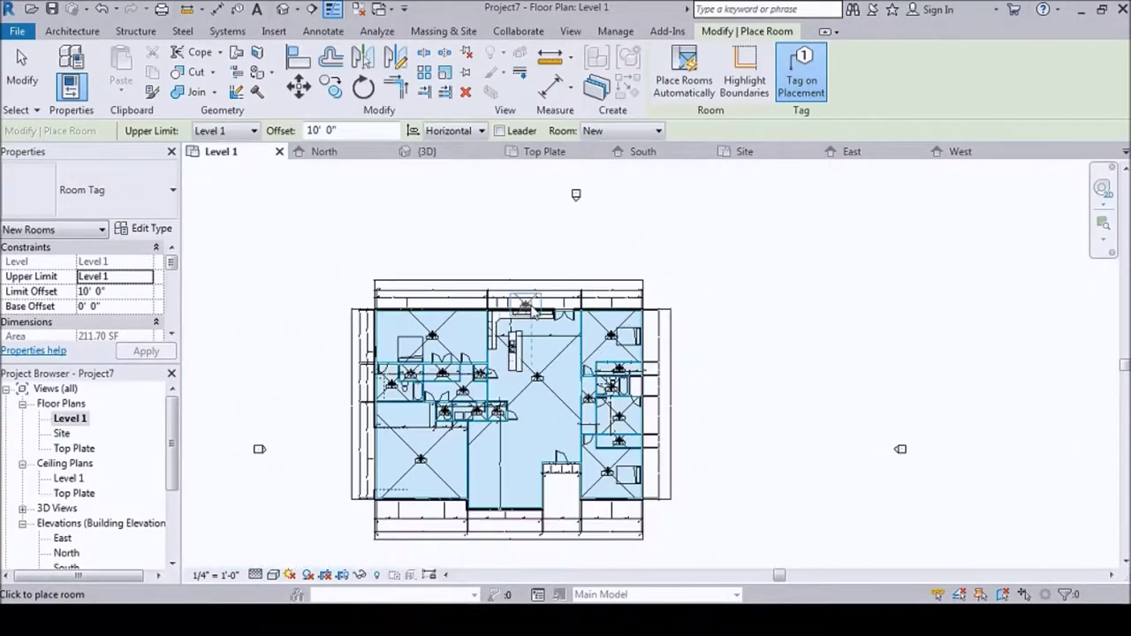
# Rename room 10's tag to WALK-IN SHOWER
pyautogui.scroll(2, 428, 325)
pyautogui.doubleClick(426, 327)
pyautogui.write('MSTR')
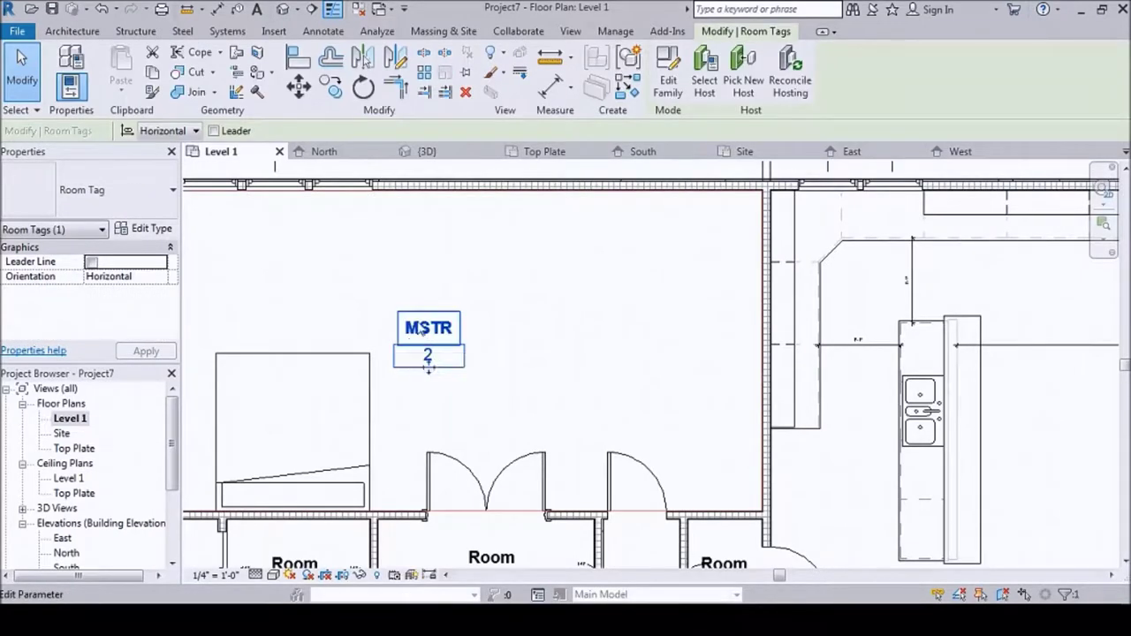
pyautogui.doubleClick(400, 416)
pyautogui.write('WALK-IN')
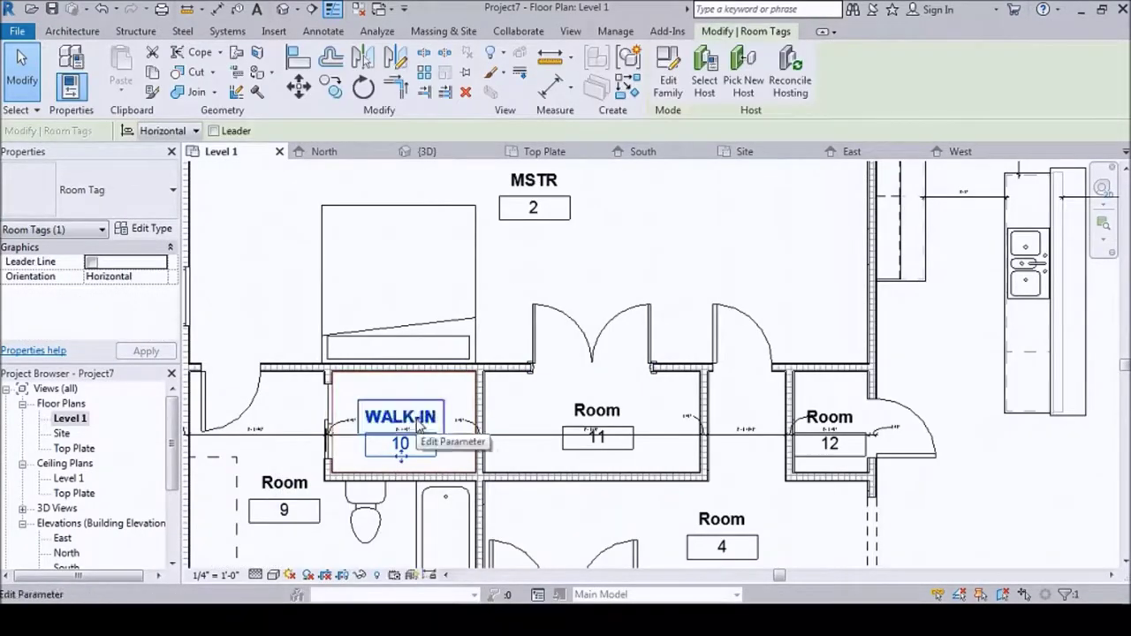
pyautogui.click(529, 454)
pyautogui.click(528, 454)
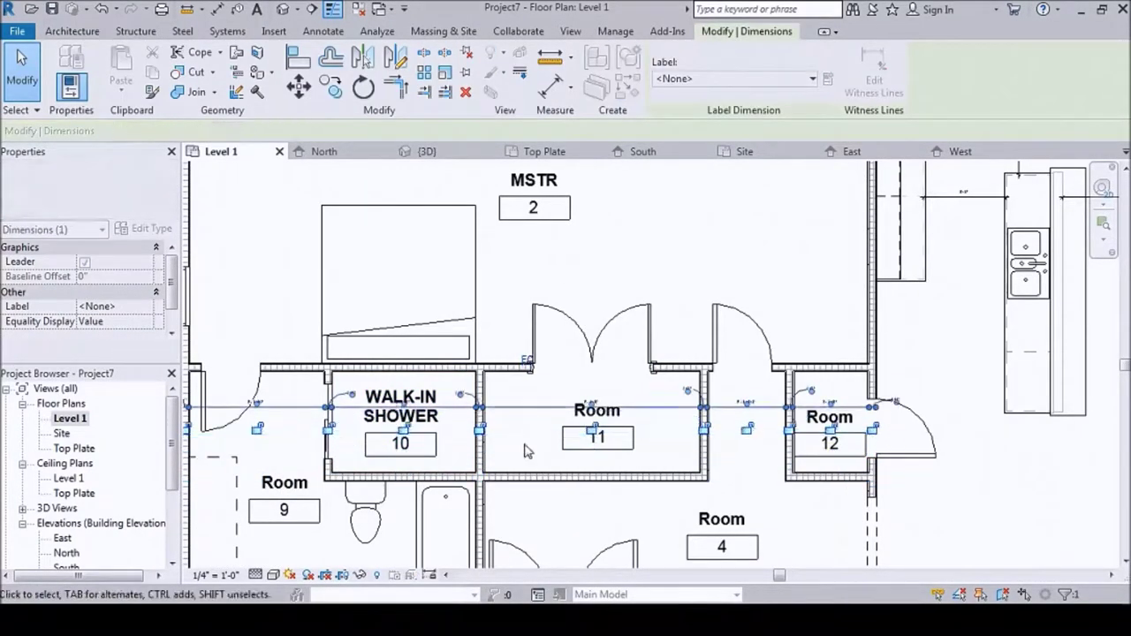
pyautogui.click(425, 418)
# Name room 11 WALK-IN and room 9 MSTR BATH
pyautogui.doubleClick(597, 410)
pyautogui.press('Return')
pyautogui.doubleClick(833, 418)
pyautogui.doubleClick(284, 482)
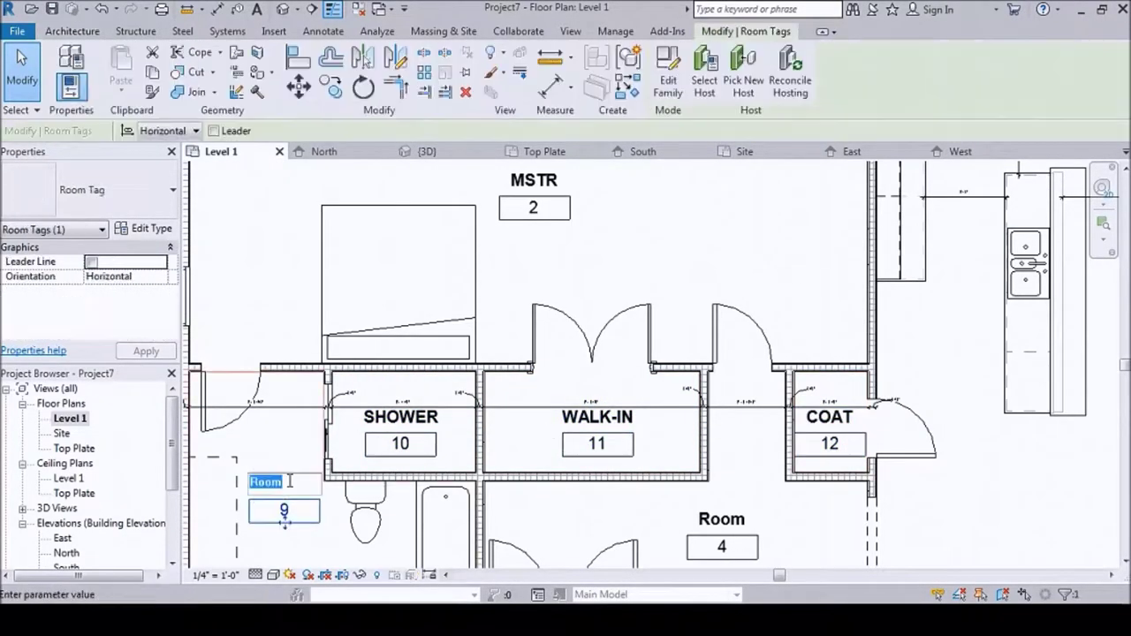
pyautogui.write('MSTR BATH')
pyautogui.press('Escape')
pyautogui.moveTo(284, 537); pyautogui.dragTo(285, 305, button='middle')
# Name room 4 LAUNDRY and reposition room 7's tag inside the laundry
pyautogui.doubleClick(721, 323)
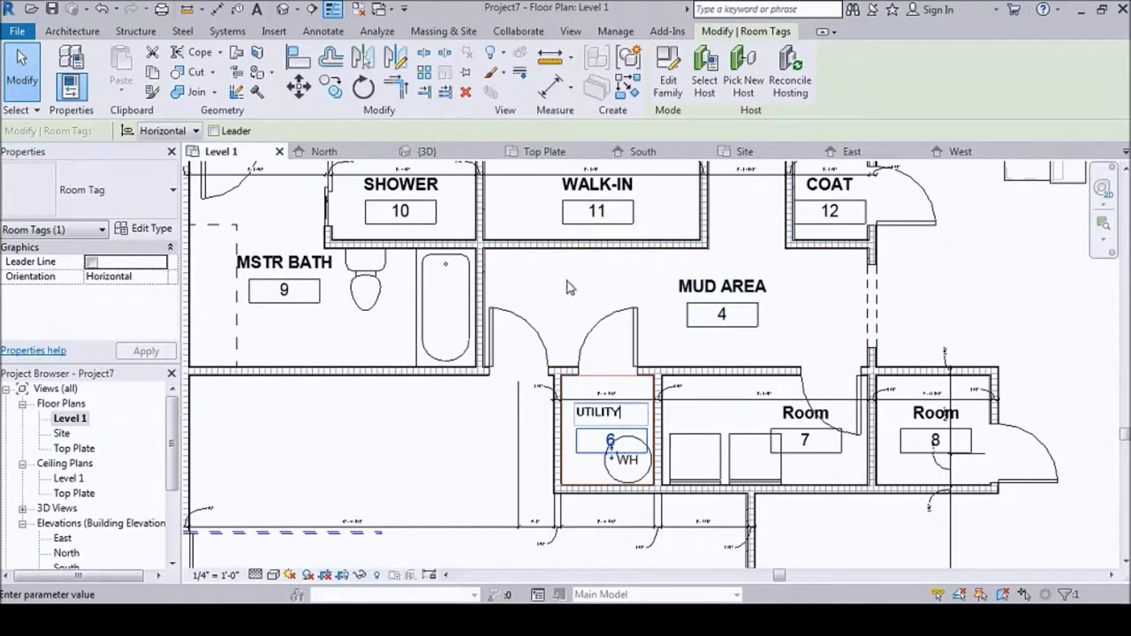
pyautogui.click(759, 442)
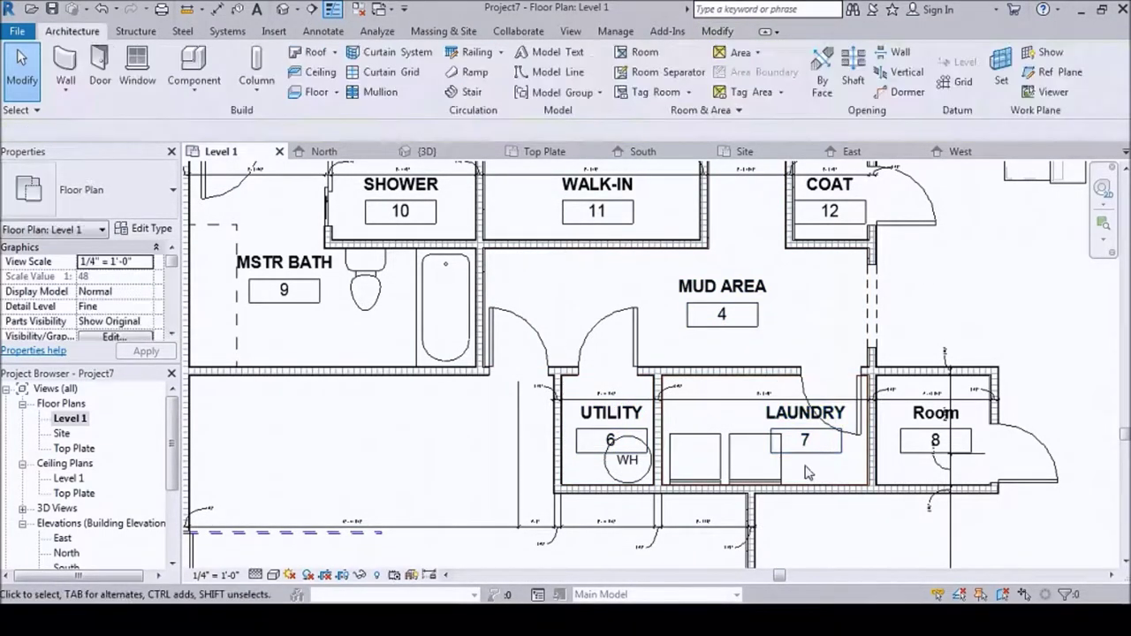
pyautogui.click(799, 415)
pyautogui.moveTo(800, 415); pyautogui.dragTo(821, 433)
pyautogui.press('Escape')
pyautogui.click(934, 447)
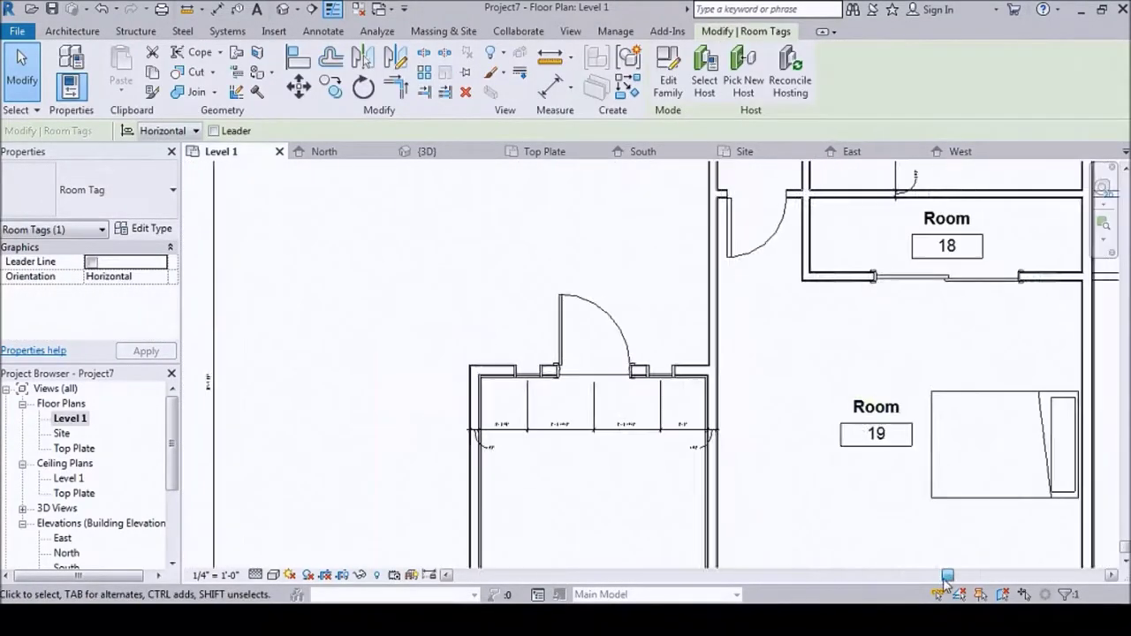
# Name rooms 19 CLOSET and 14 OFFICE, and move the closet 16 tag inside the closet
pyautogui.click(708, 406)
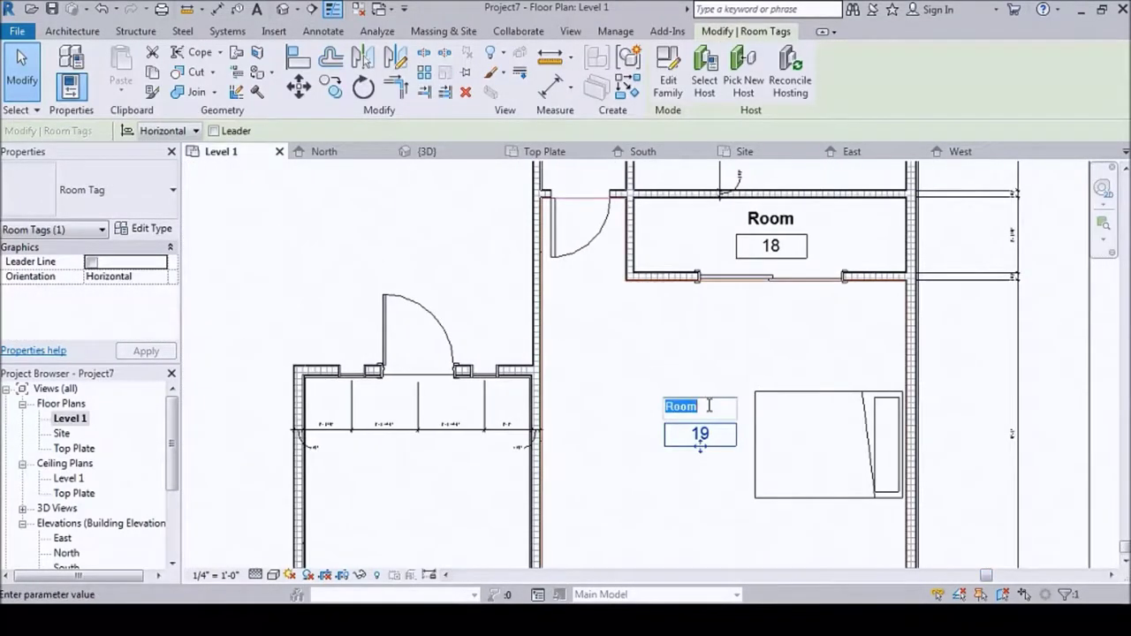
pyautogui.write('OSET')
pyautogui.press('Return')
pyautogui.click(776, 353)
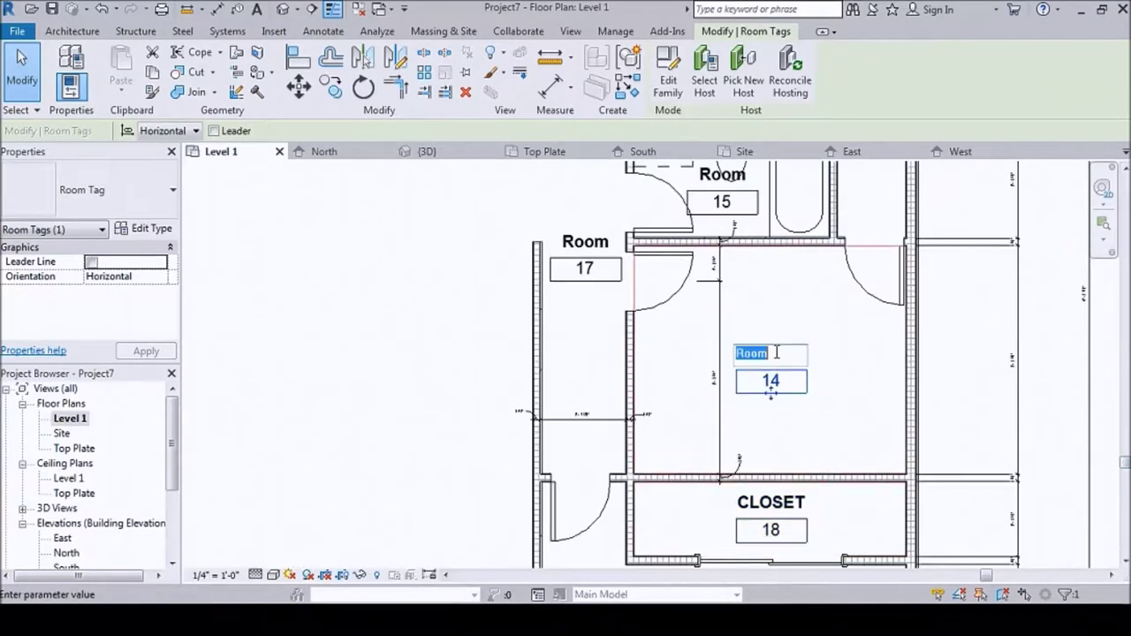
pyautogui.press('Return')
pyautogui.click(584, 438)
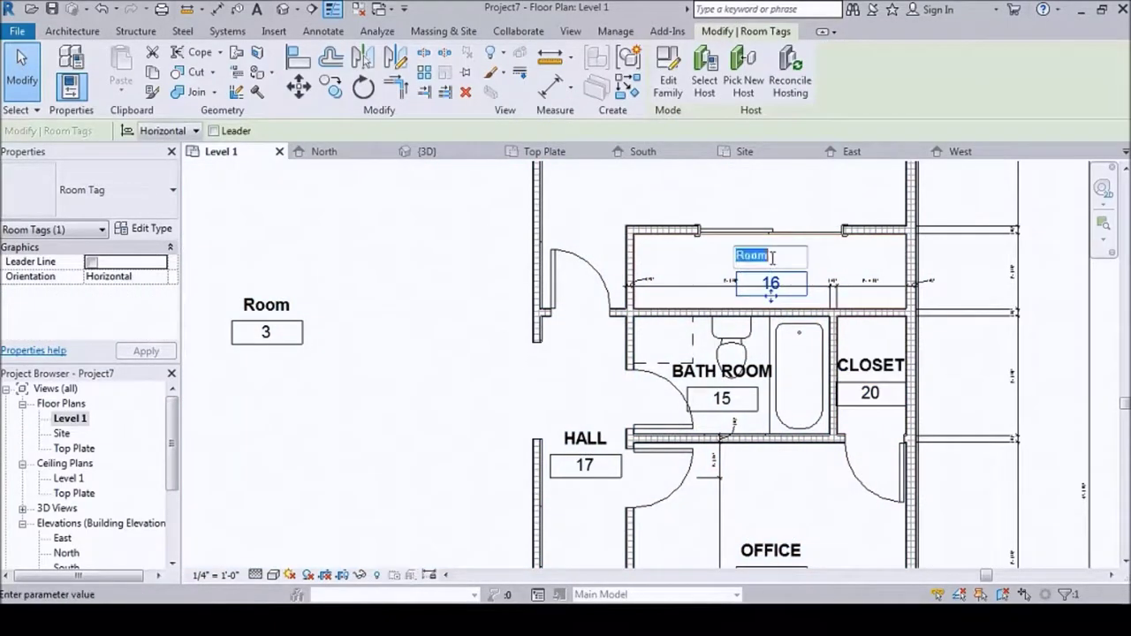
pyautogui.moveTo(770, 283); pyautogui.dragTo(777, 249)
pyautogui.click(455, 261)
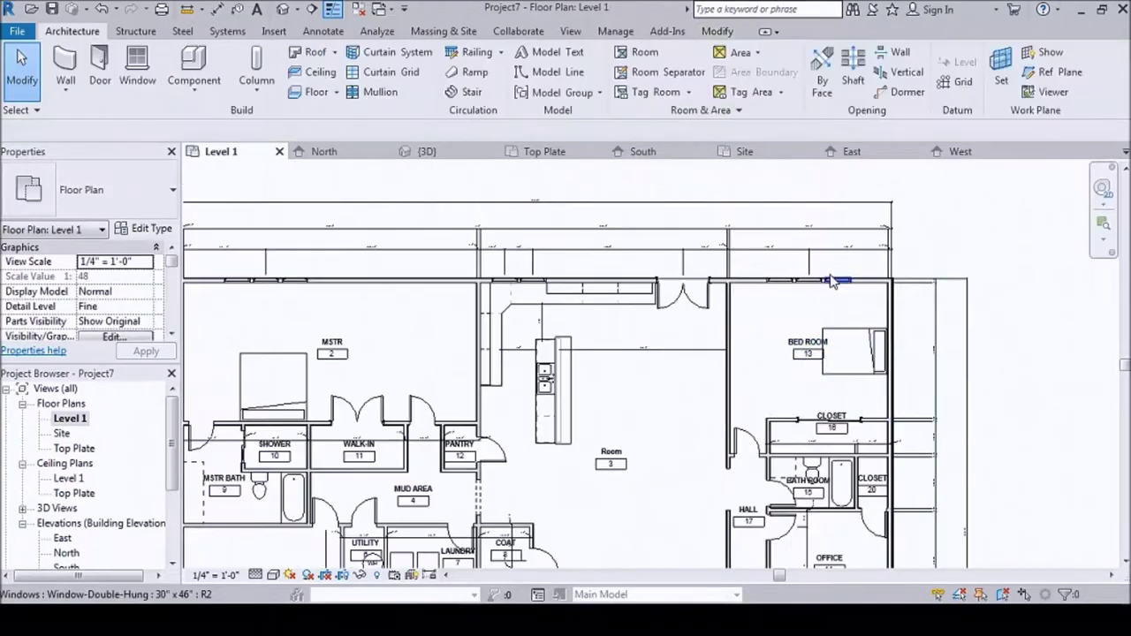
pyautogui.click(682, 66)
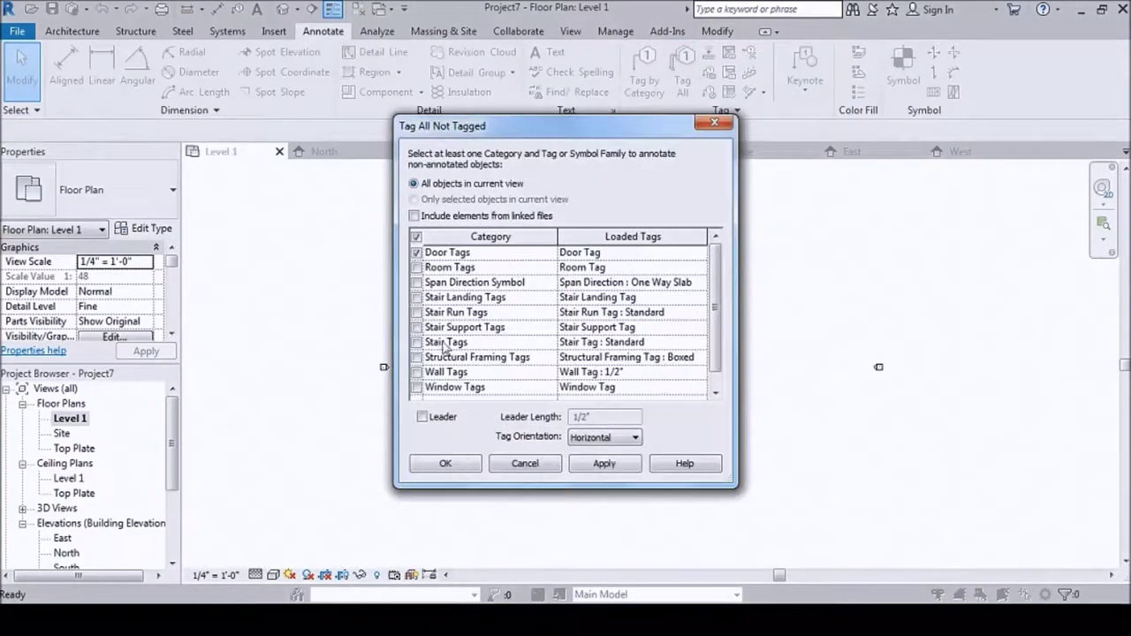
# Tag all windows on Level 1 and move door tag 18 to a new spot
pyautogui.click(416, 386)
pyautogui.click(445, 463)
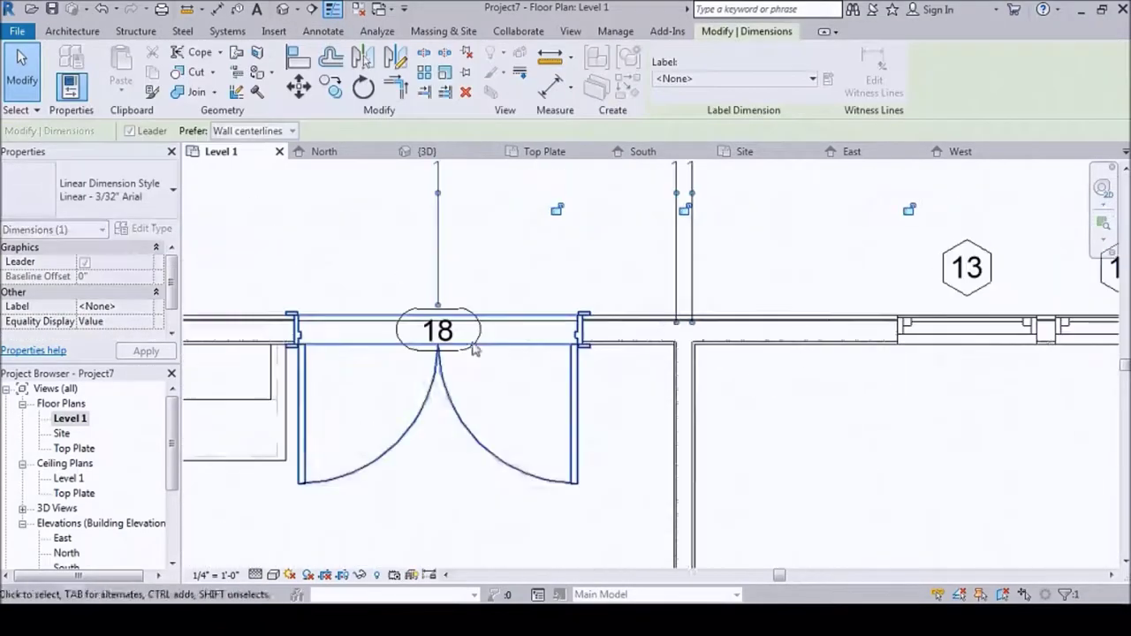
pyautogui.moveTo(474, 350); pyautogui.dragTo(376, 311)
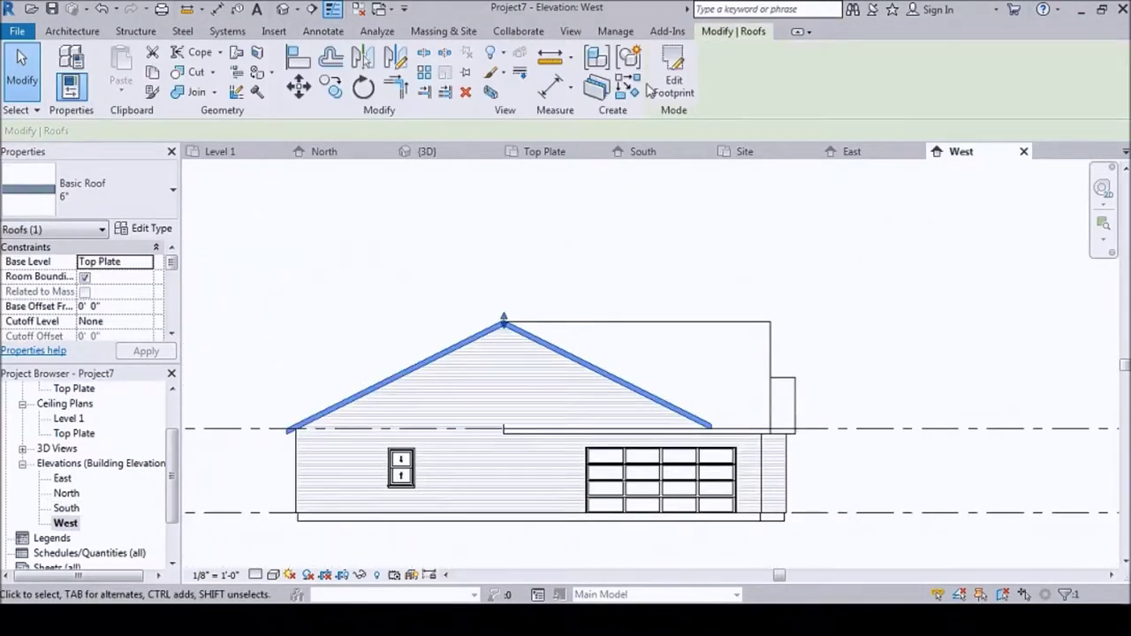
# Create a 'stone' filled region type for the ground below the South elevation
pyautogui.click(853, 351)
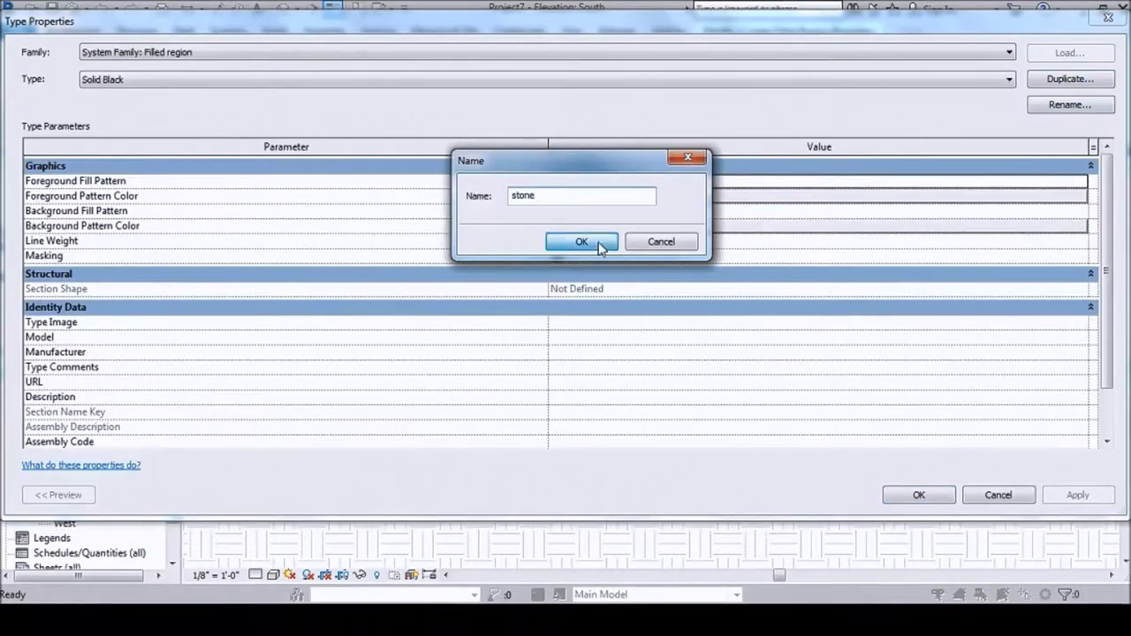
pyautogui.click(581, 242)
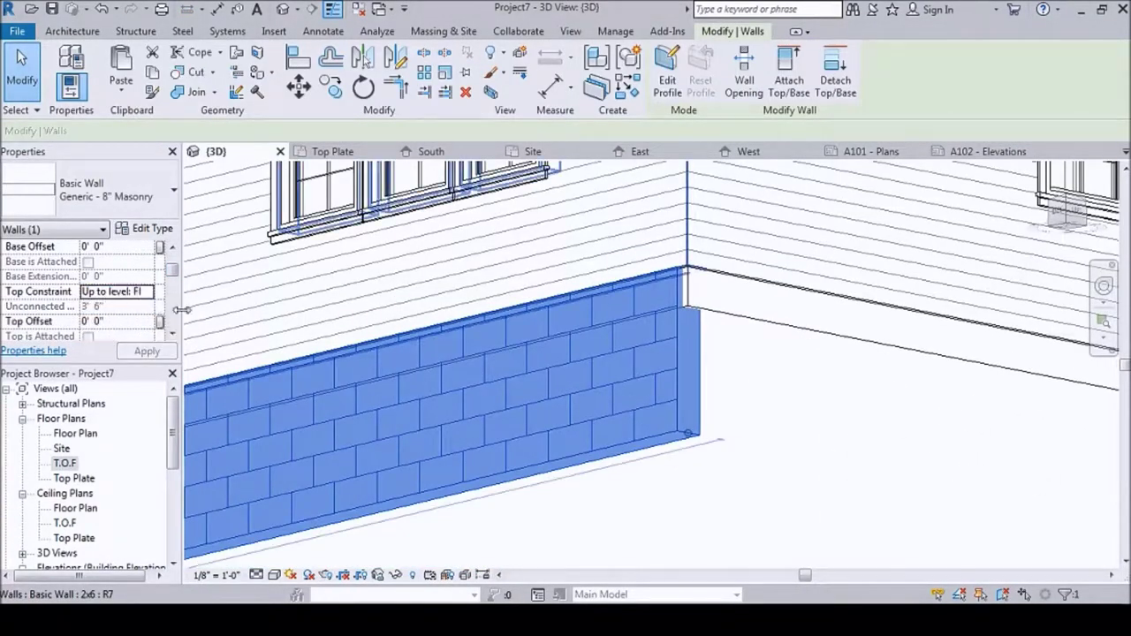
# Set the masonry foundation wall's Base Offset to 0
pyautogui.write('0')
pyautogui.press('Return')
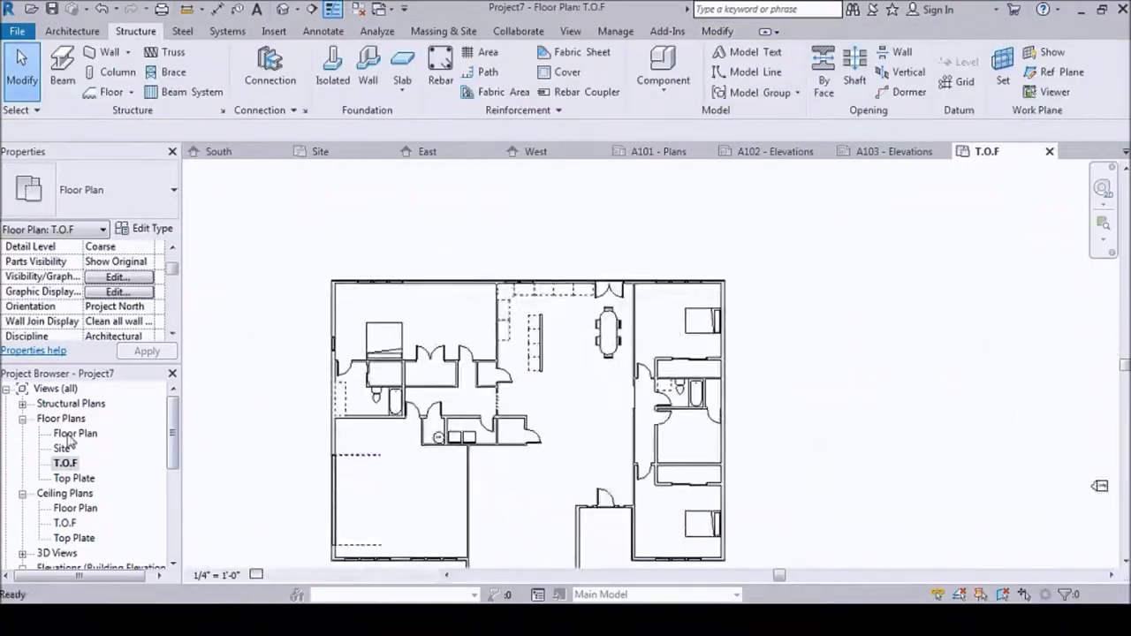
# Cut Section 1 across the exterior wall and open the section view
pyautogui.click(315, 11)
pyautogui.click(624, 278)
pyautogui.click(624, 354)
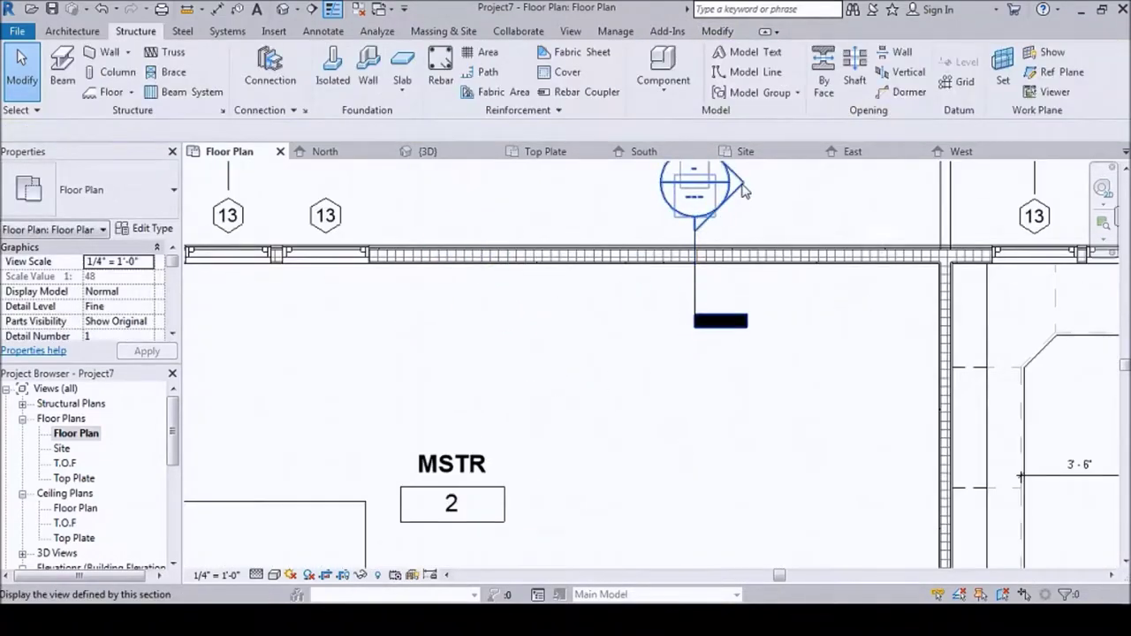
pyautogui.doubleClick(681, 177)
# Add a Plywood, Sheathing layer to the top of the floor assembly
pyautogui.scroll(4, 414, 496)
pyautogui.click(523, 394)
pyautogui.scroll(3, 520, 371)
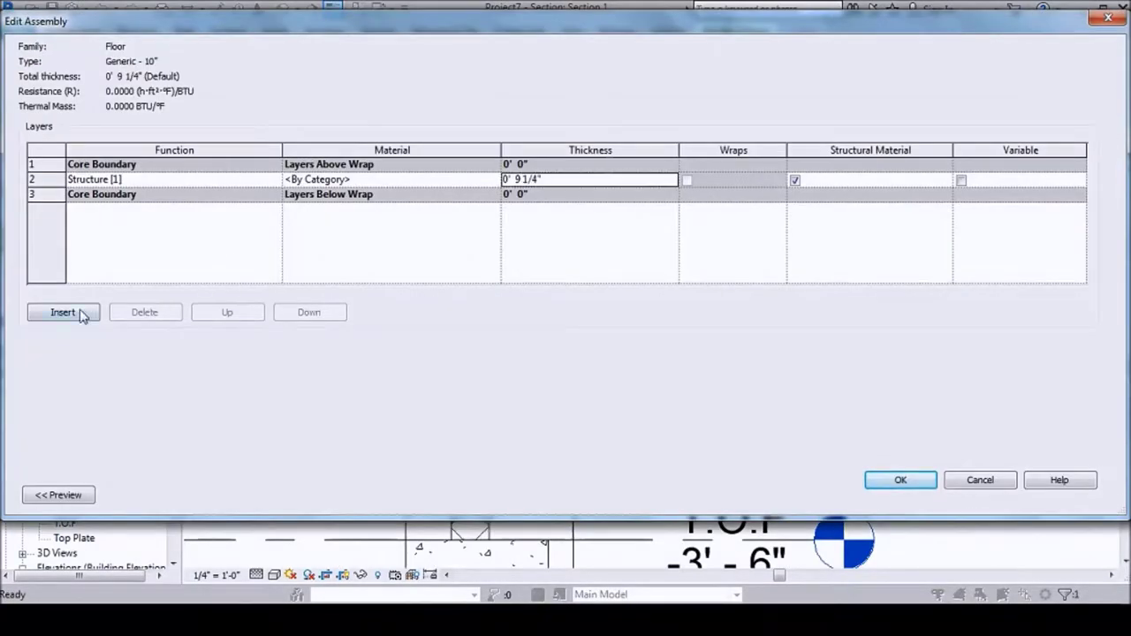
pyautogui.click(62, 312)
pyautogui.click(227, 312)
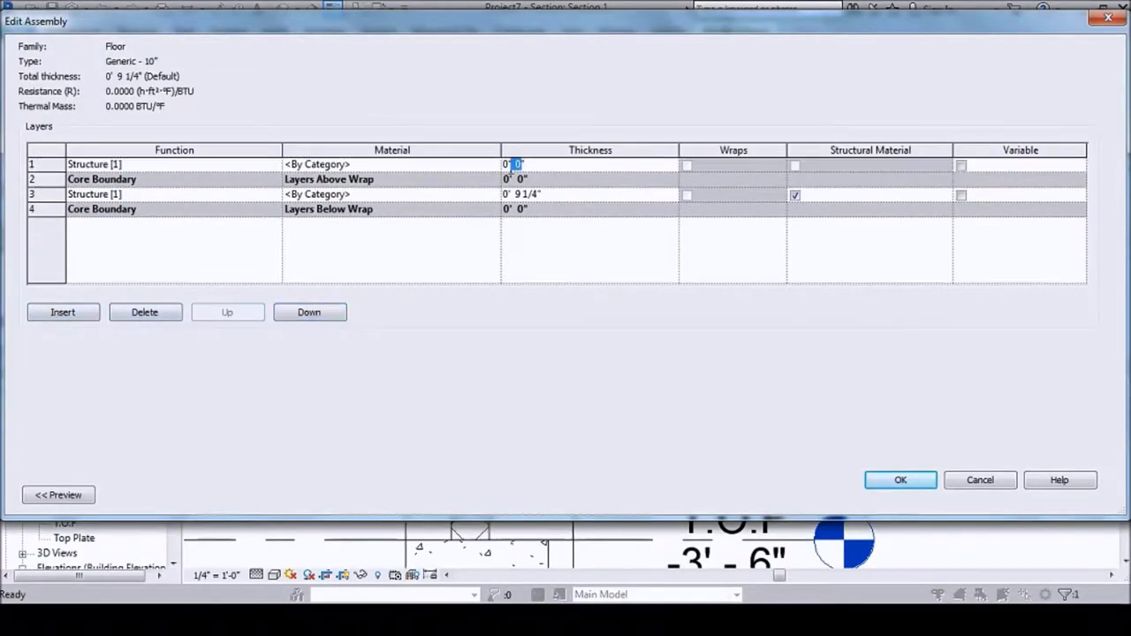
pyautogui.click(494, 165)
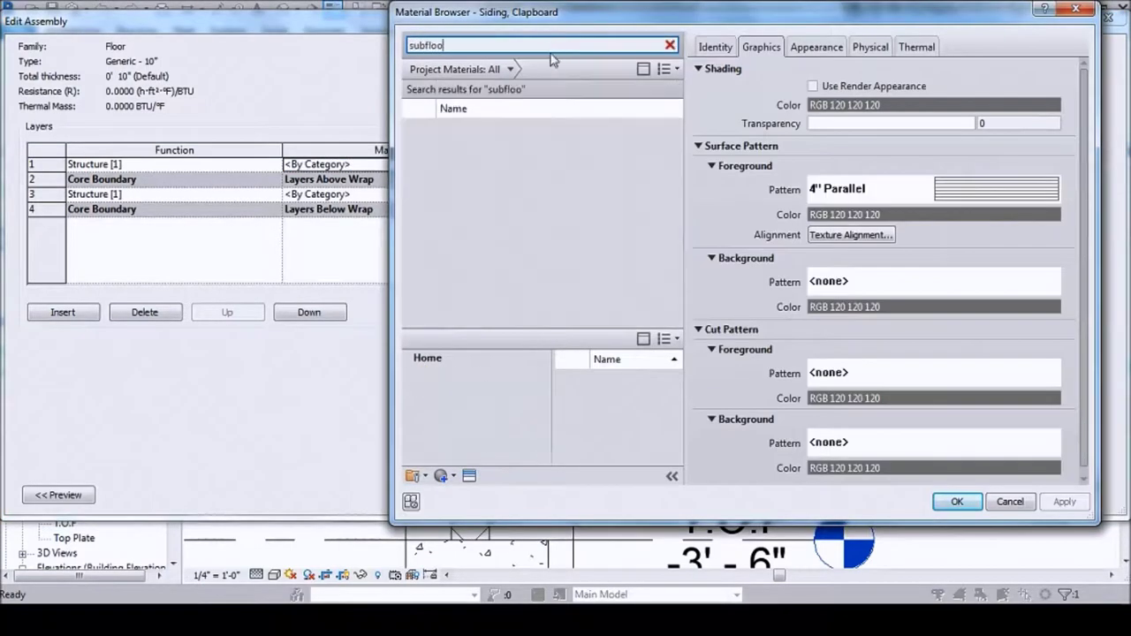
pyautogui.write('flo')
pyautogui.press('BackSpace')
pyautogui.press('BackSpace')
pyautogui.press('BackSpace')
pyautogui.write('wood')
pyautogui.click(618, 272)
pyautogui.scroll(3, 416, 286)
pyautogui.scroll(2, 485, 361)
# Align the floor to the reference line and adjust the footing's extent in the section
pyautogui.click(485, 361)
pyautogui.scroll(-3, 458, 359)
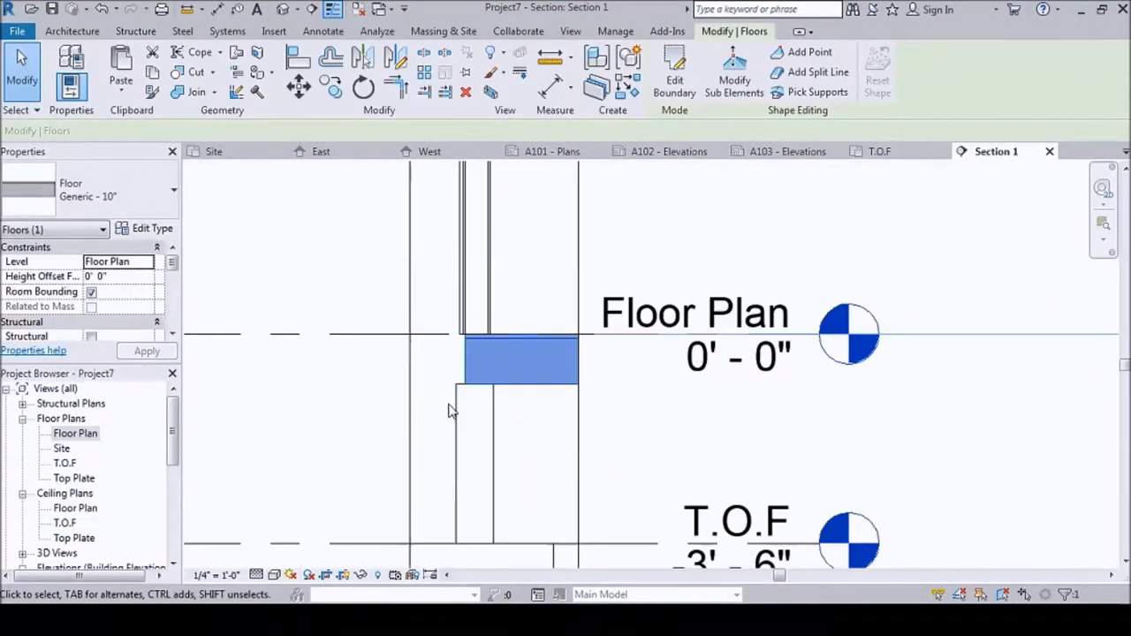
pyautogui.press('a')
pyautogui.press('l')
pyautogui.scroll(4, 486, 244)
pyautogui.click(480, 253)
pyautogui.scroll(-3, 469, 312)
pyautogui.scroll(-3, 409, 226)
pyautogui.click(410, 226)
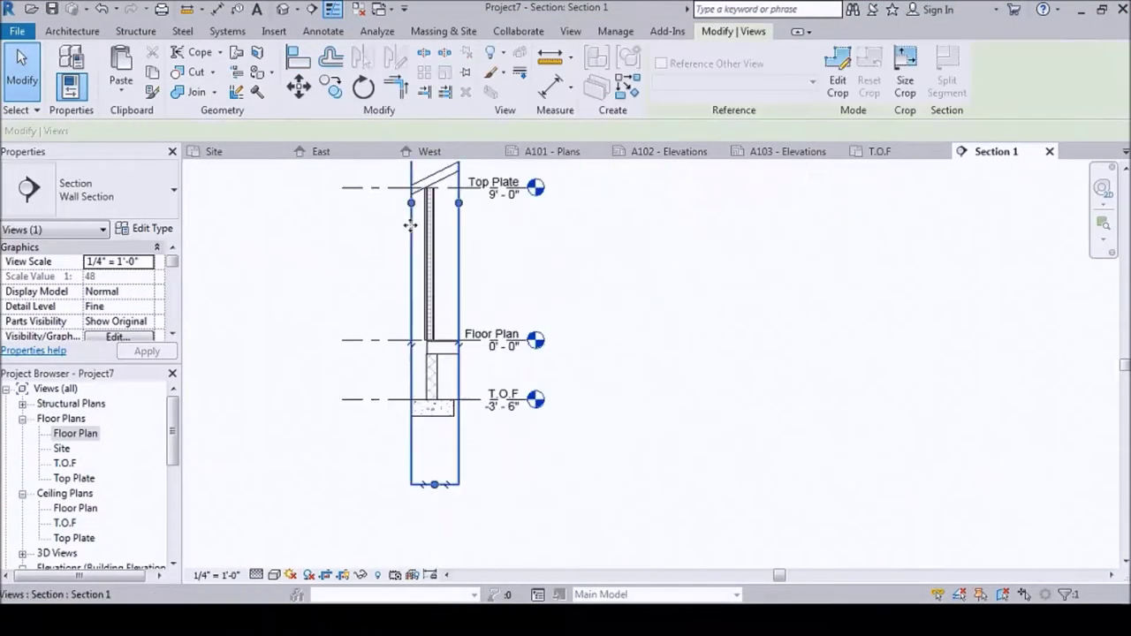
pyautogui.scroll(3, 469, 428)
pyautogui.click(469, 424)
pyautogui.scroll(1, 449, 353)
pyautogui.scroll(-2, 480, 444)
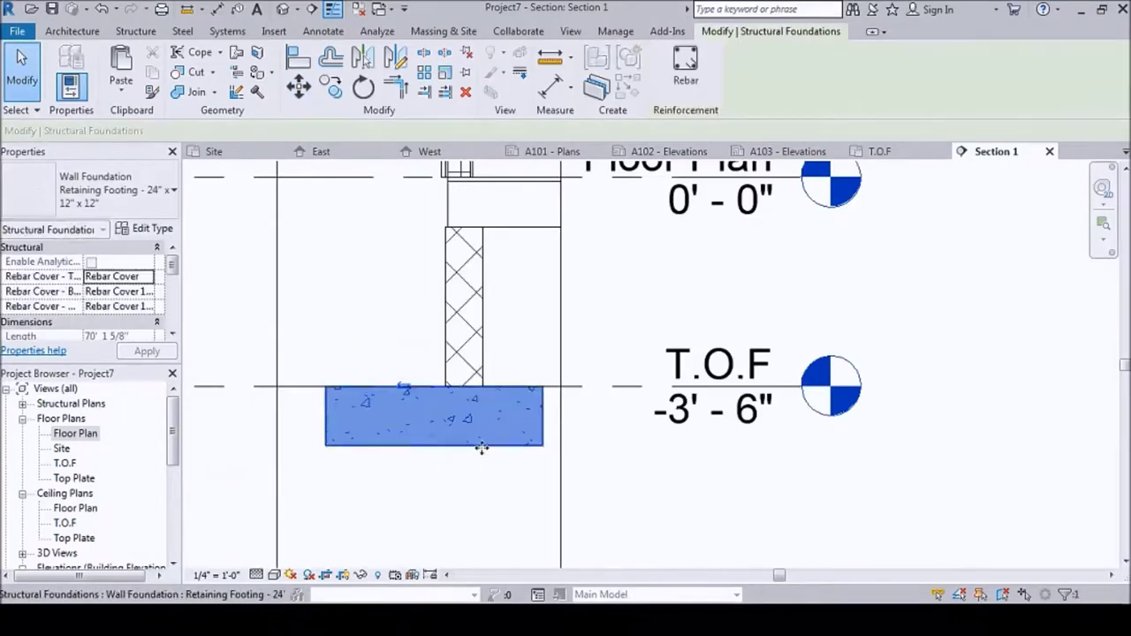
pyautogui.scroll(-2, 509, 251)
pyautogui.press('Escape')
# Move the floor boundary line at the foundation corner
pyautogui.scroll(-2, 510, 250)
pyautogui.click(492, 366)
pyautogui.press('Escape')
pyautogui.scroll(3, 510, 295)
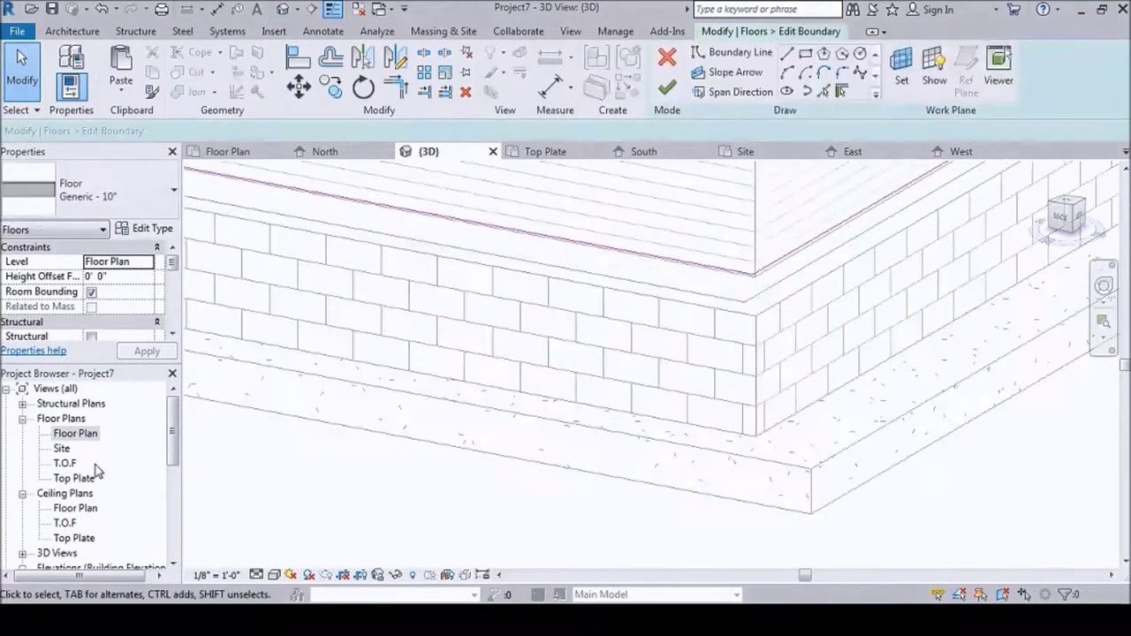
pyautogui.click(419, 301)
pyautogui.scroll(3, 419, 301)
pyautogui.scroll(-4, 772, 274)
pyautogui.scroll(3, 502, 372)
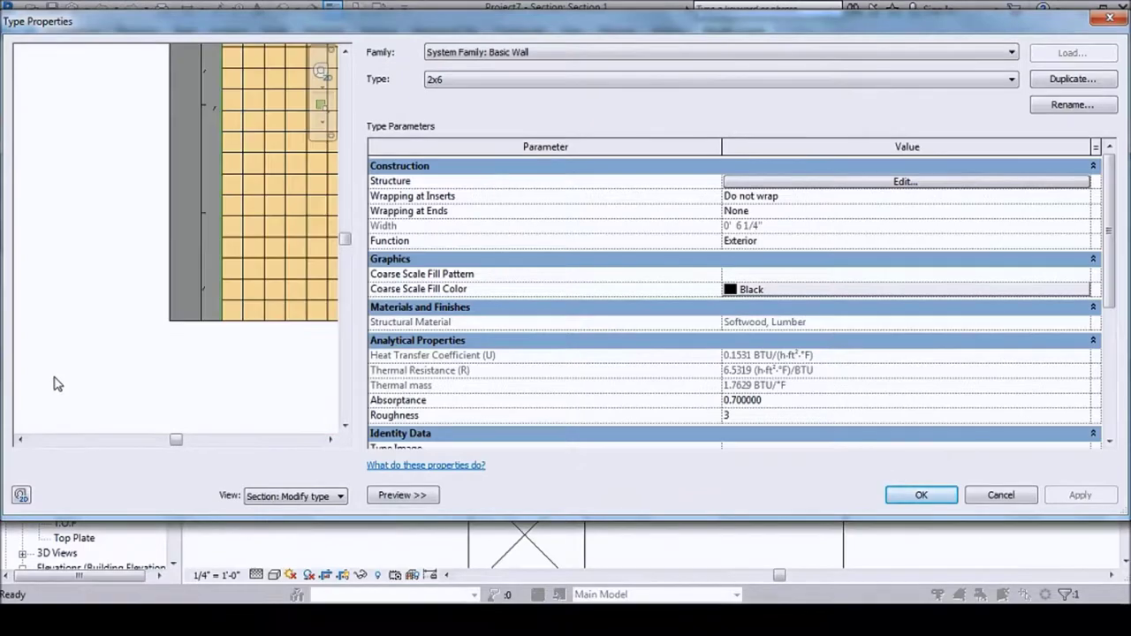
# Review the 2x6 wall's siding, gypsum board and softwood stud layers
pyautogui.click(902, 183)
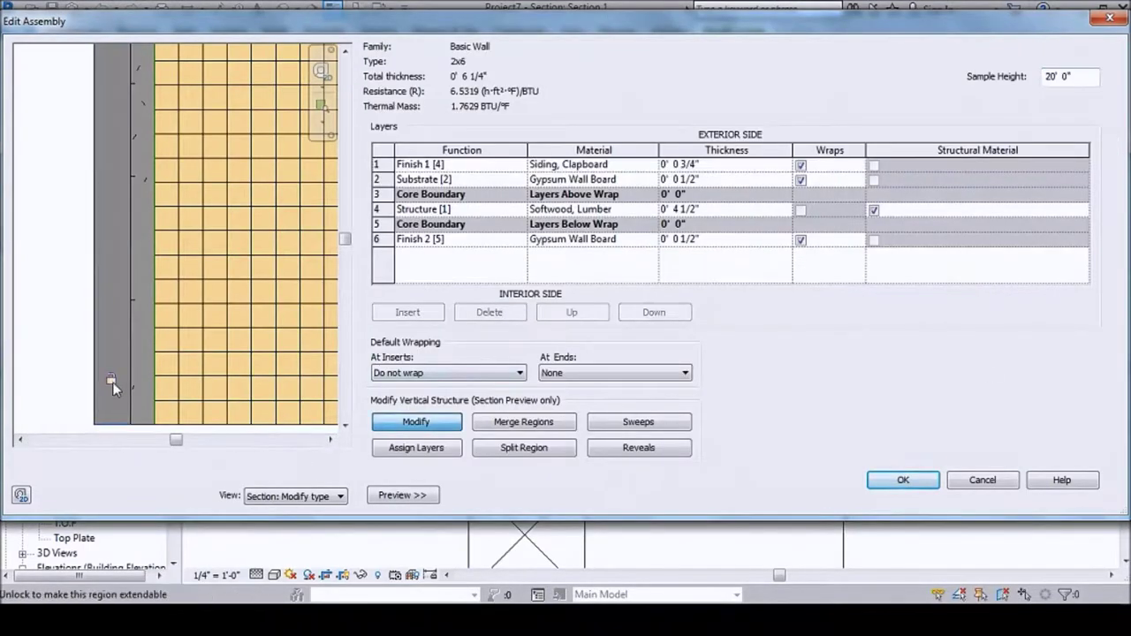
pyautogui.press('Return')
pyautogui.press('Return')
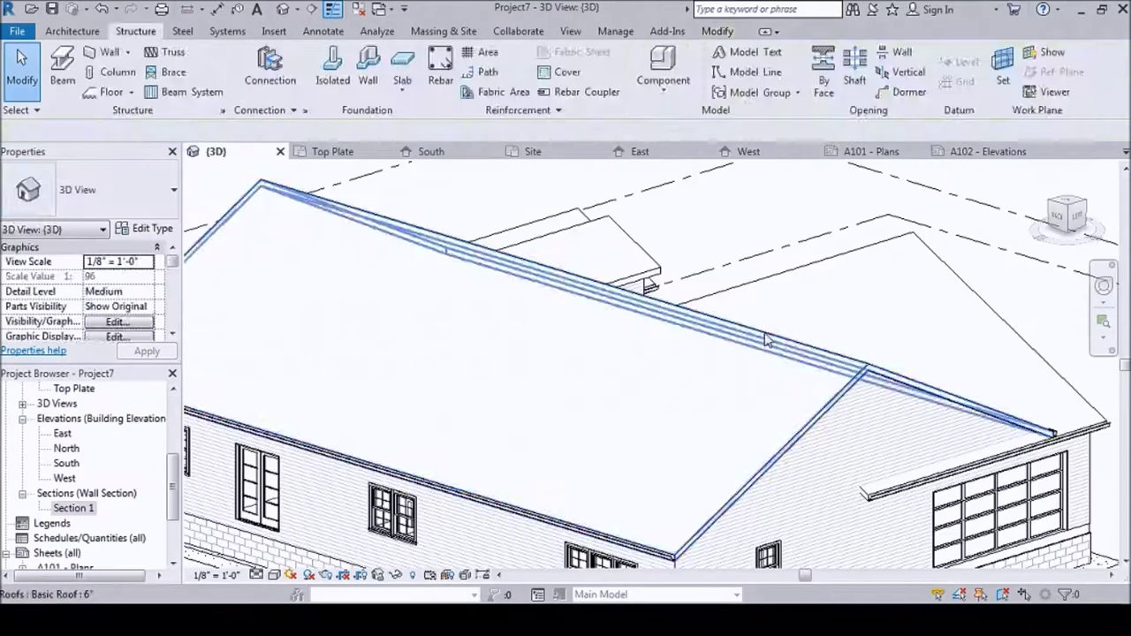
pyautogui.click(767, 340)
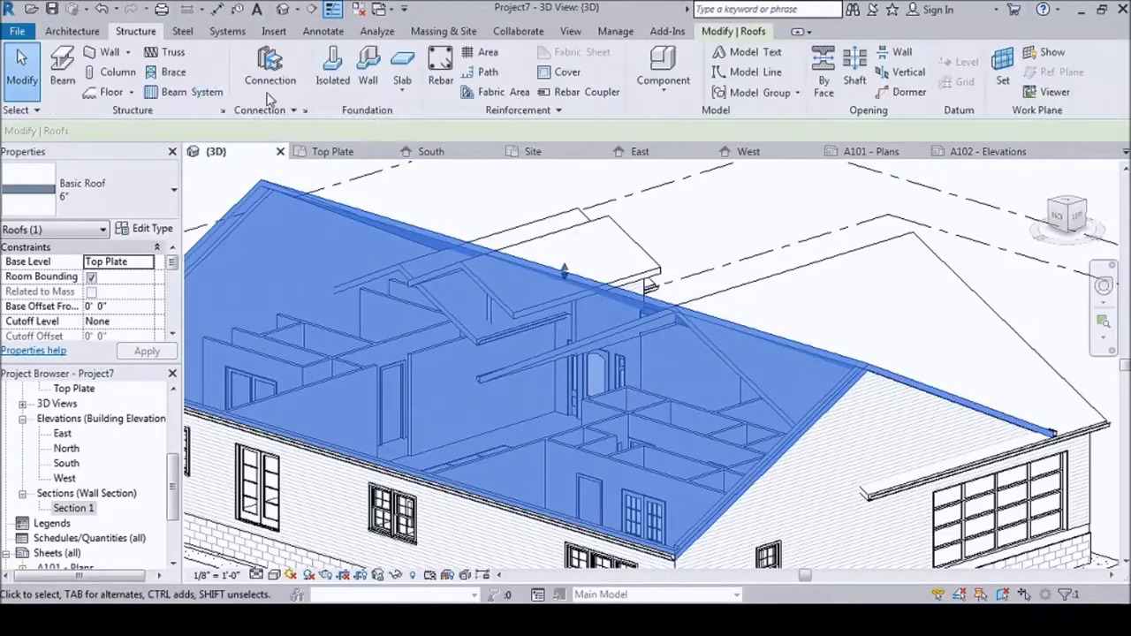
# Sketch a beam system with the roof plane as its work plane and finish it
pyautogui.click(901, 67)
pyautogui.click(724, 353)
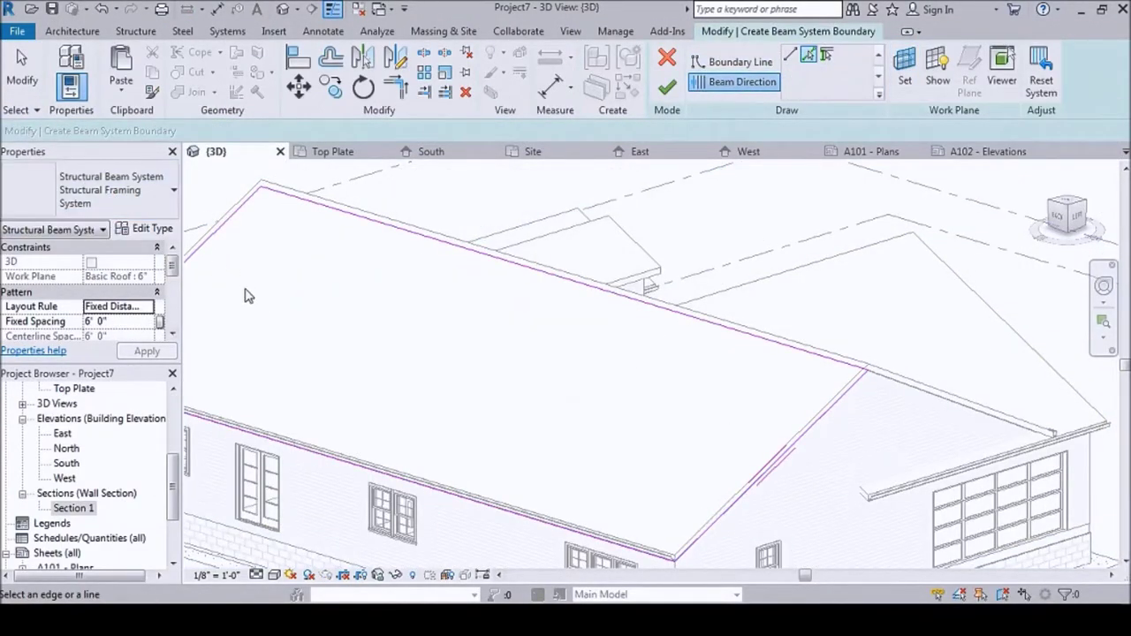
pyautogui.click(667, 87)
# Load the LVL laminated veneer lumber family from the beam's type properties
pyautogui.rightClick(757, 189)
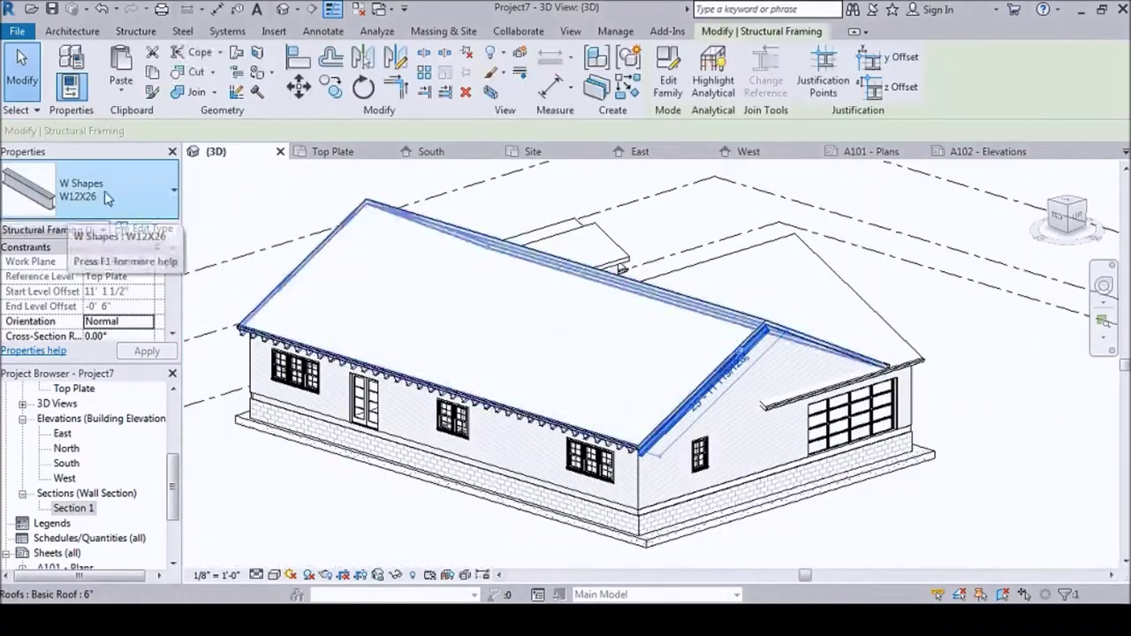
pyautogui.click(144, 228)
pyautogui.click(895, 52)
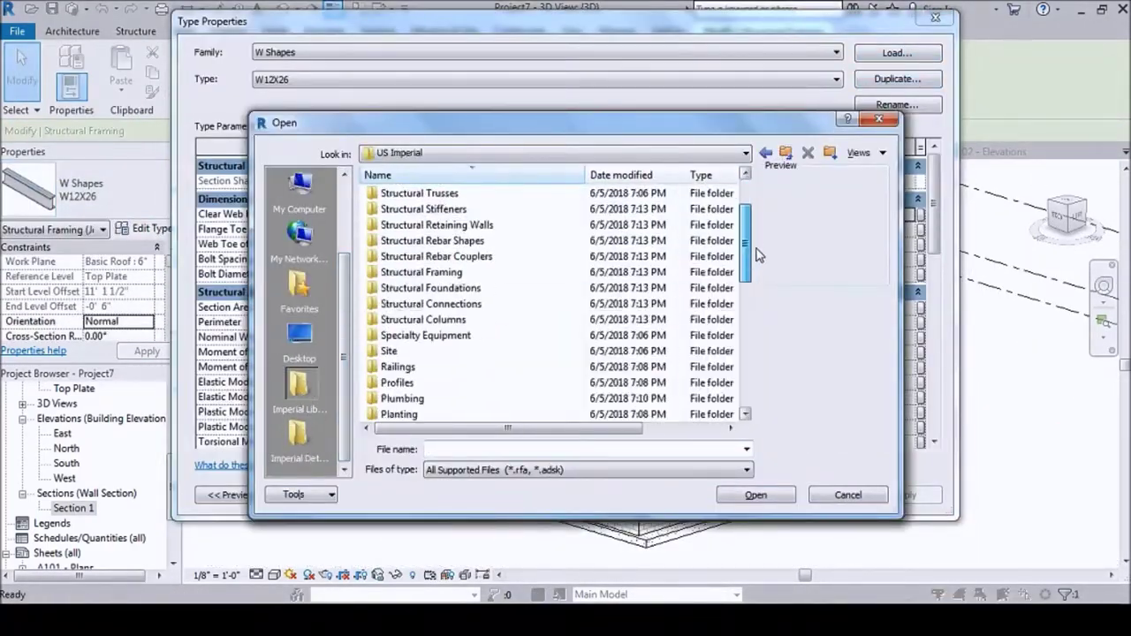
pyautogui.click(749, 496)
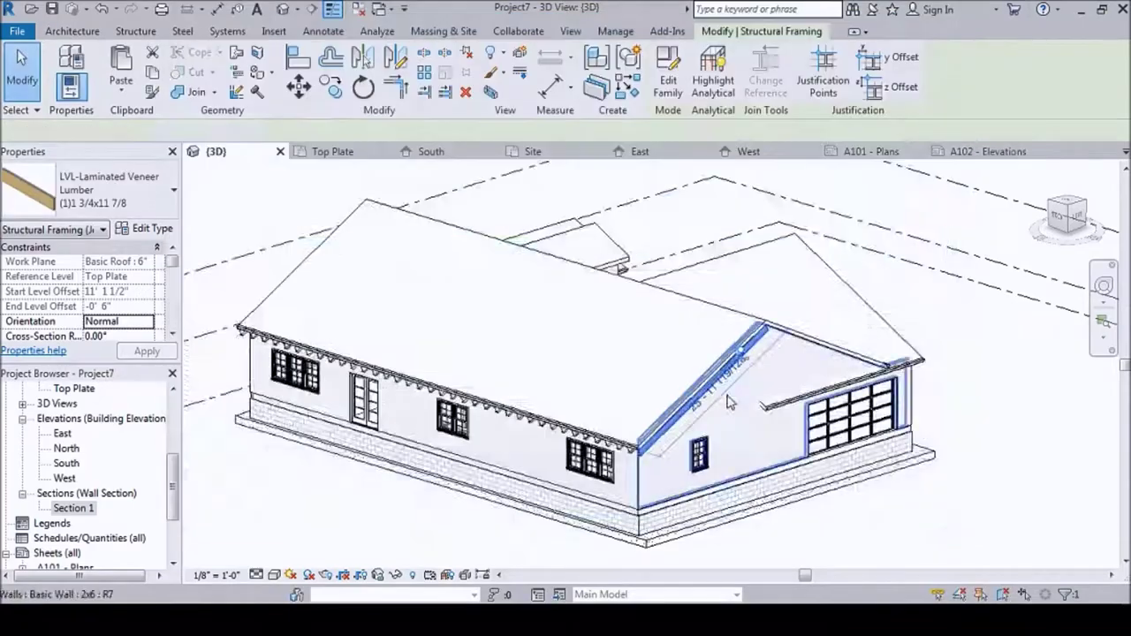
# Switch the roof beam system to the LVL lumber type and inspect the framing
pyautogui.click(623, 454)
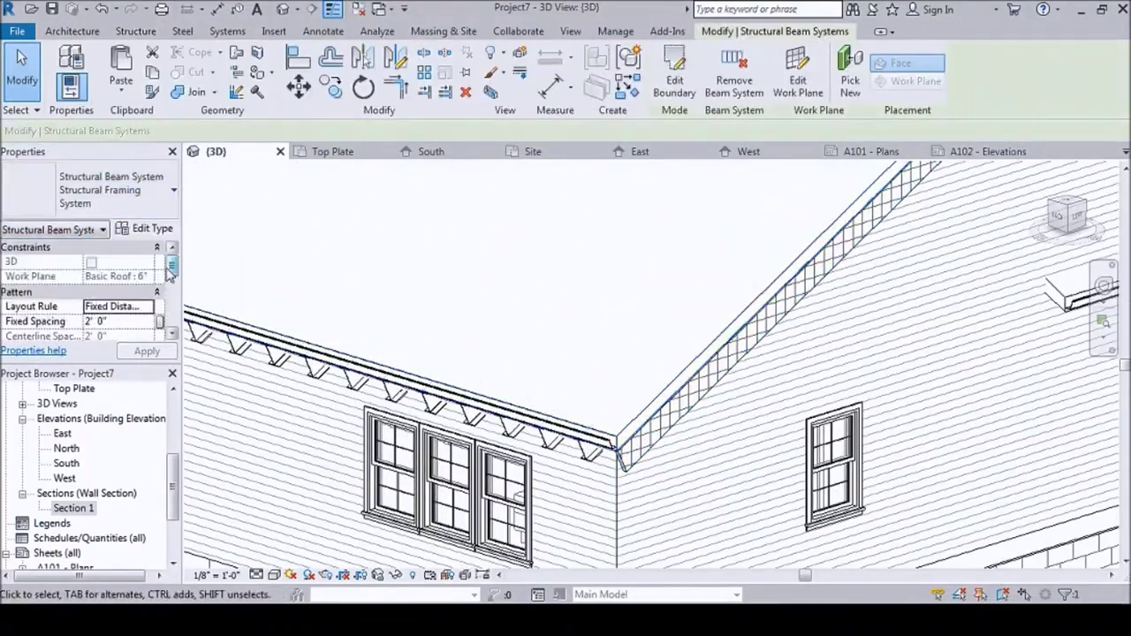
pyautogui.click(182, 337)
pyautogui.scroll(-3, 530, 353)
pyautogui.keyDown('shift'); pyautogui.moveTo(530, 353); pyautogui.dragTo(504, 335, button='middle'); pyautogui.keyUp('shift')
pyautogui.scroll(4, 504, 336)
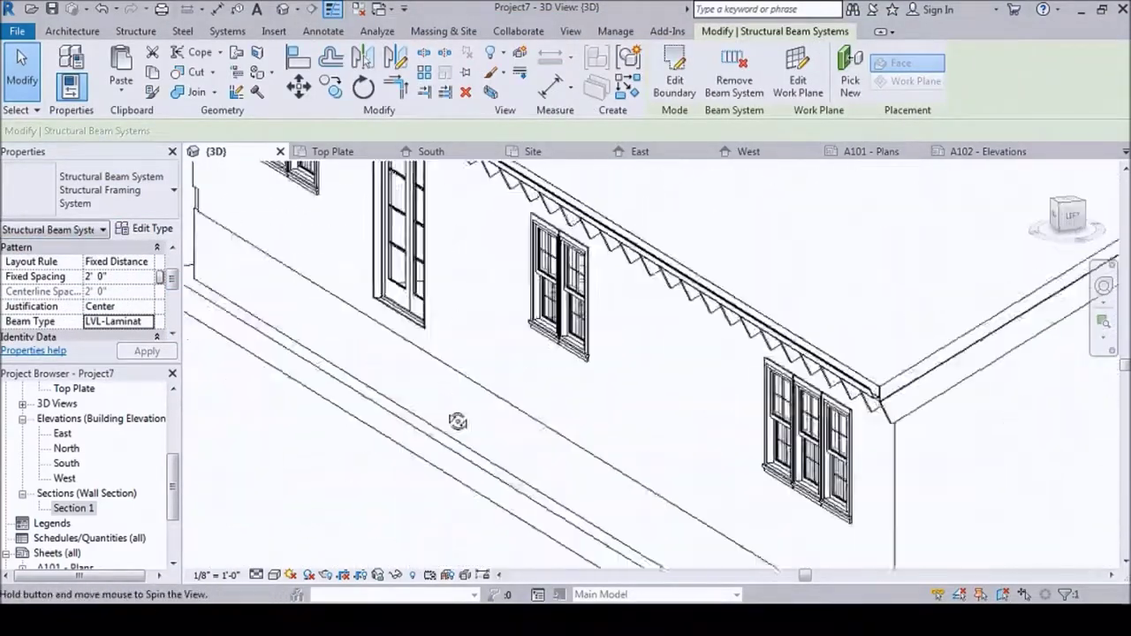
pyautogui.click(879, 281)
pyautogui.keyDown('shift'); pyautogui.moveTo(879, 280); pyautogui.dragTo(618, 353, button='middle'); pyautogui.keyUp('shift')
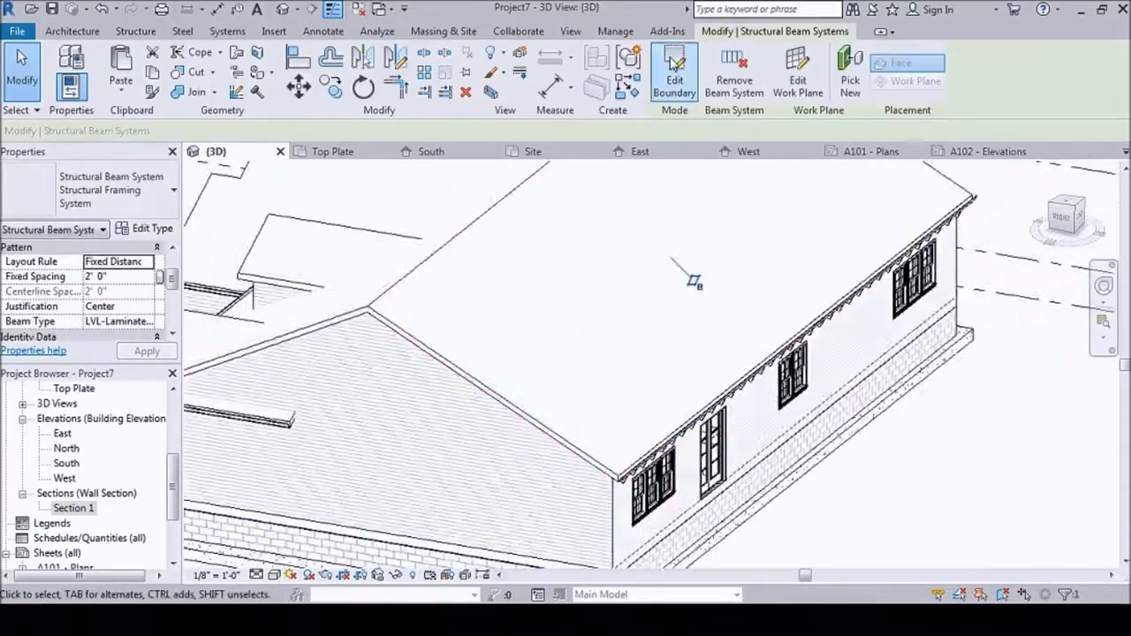
# Re-finish the beam system boundary and apply the LVL beam type to another roof beam system
pyautogui.click(677, 76)
pyautogui.click(677, 86)
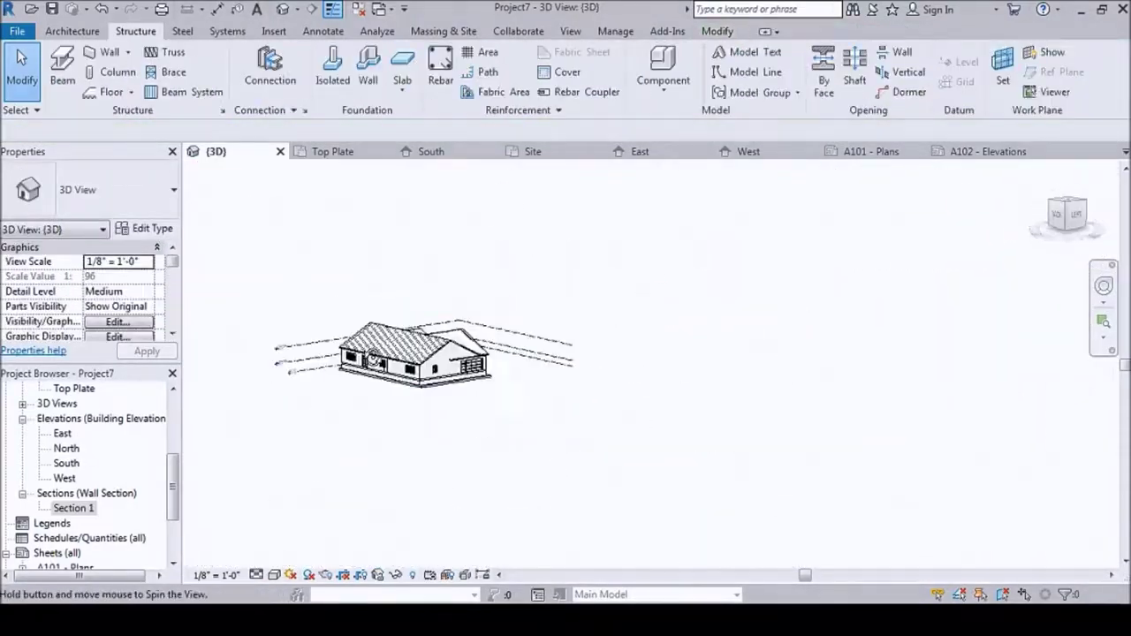
pyautogui.rightClick(580, 189)
pyautogui.press('Escape')
pyautogui.scroll(-4, 855, 221)
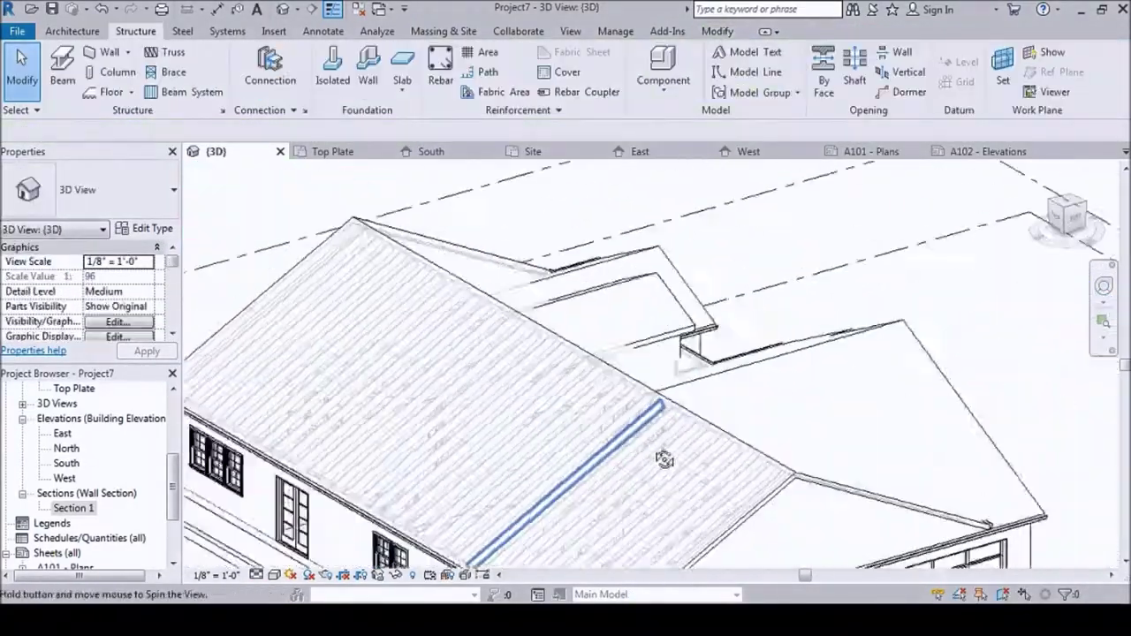
pyautogui.click(265, 335)
pyautogui.scroll(5, 530, 354)
pyautogui.click(194, 337)
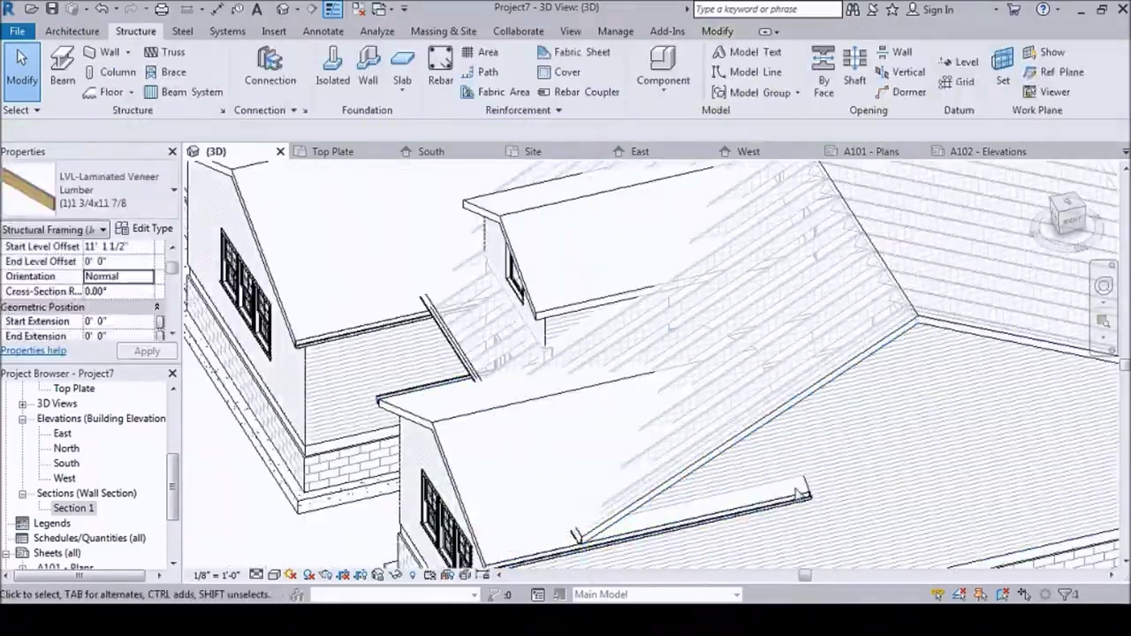
pyautogui.press('Escape')
# Edit and finish another beam system boundary, then inspect the dormer roof
pyautogui.moveTo(804, 491)
pyautogui.keyDown('shift'); pyautogui.mouseDown(button='middle')
pyautogui.moveTo(656, 324)
pyautogui.moveTo(795, 397)
pyautogui.mouseUp(button='middle'); pyautogui.keyUp('shift')
pyautogui.scroll(-3, 656, 323)
pyautogui.scroll(5, 943, 512)
pyautogui.doubleClick(943, 512)
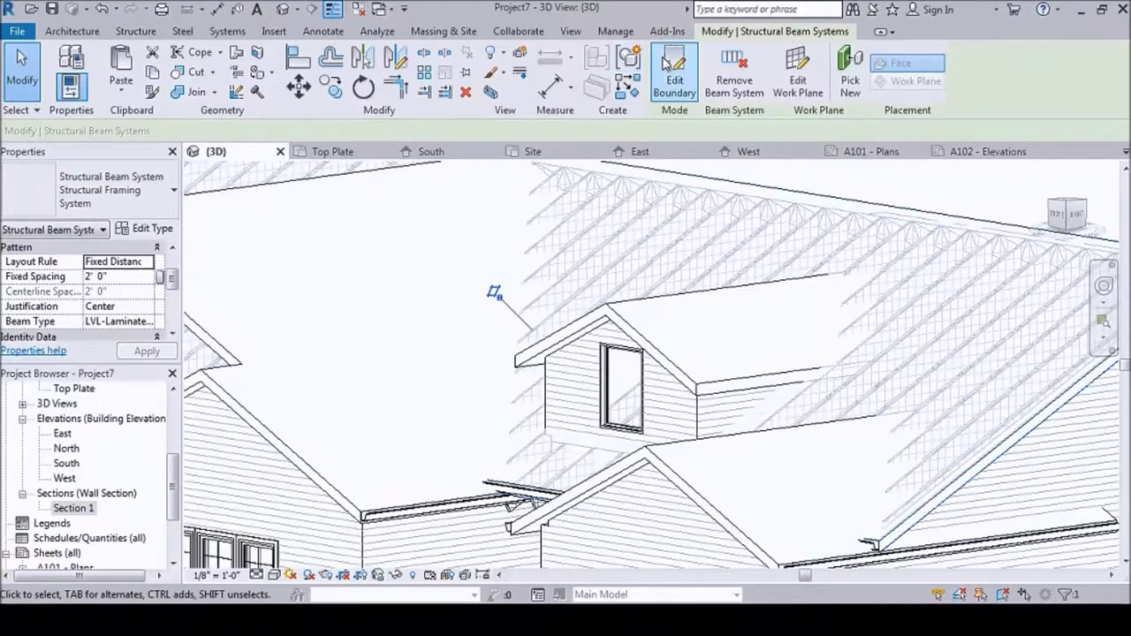
pyautogui.click(666, 84)
pyautogui.keyDown('shift'); pyautogui.moveTo(618, 353); pyautogui.dragTo(795, 397, button='middle'); pyautogui.keyUp('shift')
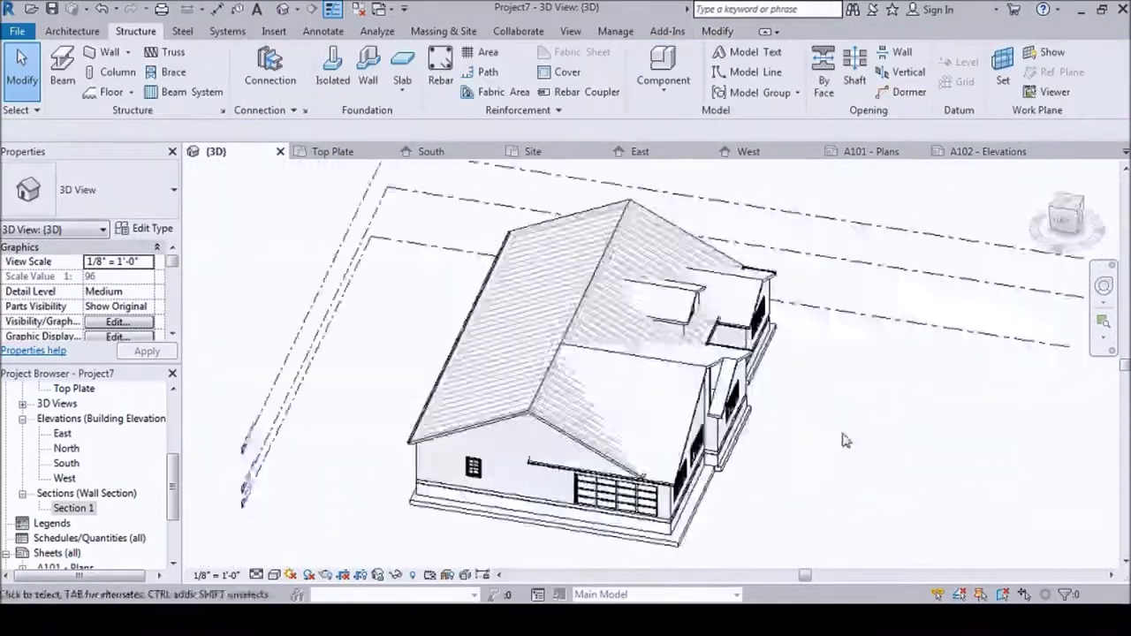
pyautogui.scroll(4, 574, 309)
pyautogui.click(601, 340)
pyautogui.keyDown('shift'); pyautogui.moveTo(571, 284); pyautogui.dragTo(618, 354, button='middle'); pyautogui.keyUp('shift')
pyautogui.scroll(3, 618, 353)
# Start a new beam system with the next roof plane picked as its work plane
pyautogui.click(136, 31)
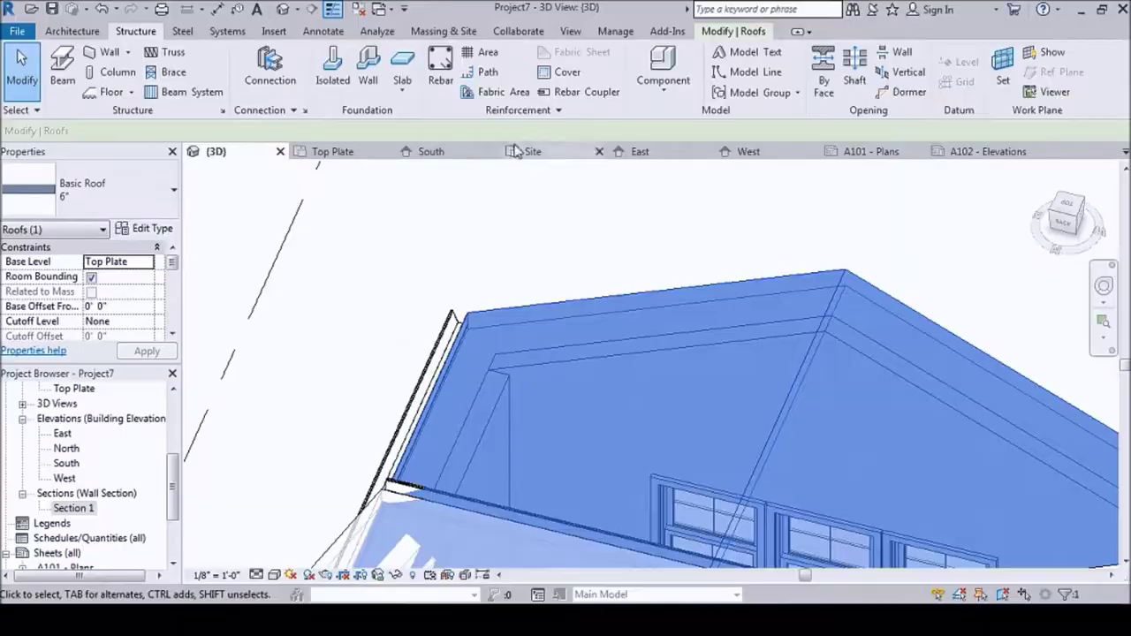
pyautogui.click(181, 93)
pyautogui.click(674, 373)
pyautogui.click(905, 70)
pyautogui.click(517, 403)
pyautogui.scroll(2, 613, 265)
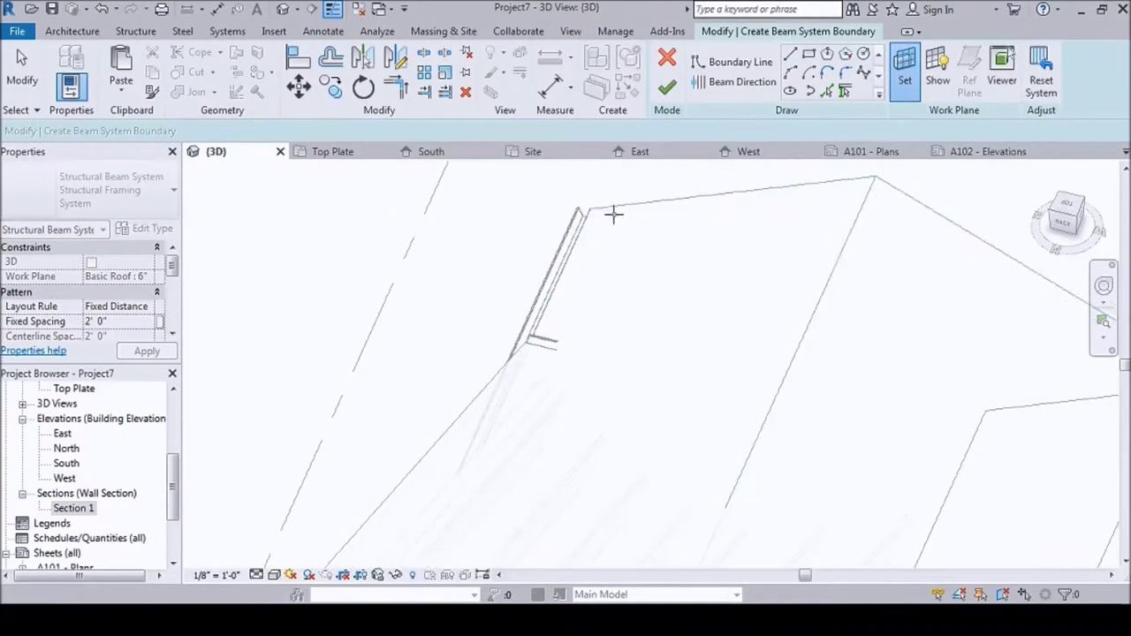
pyautogui.click(636, 409)
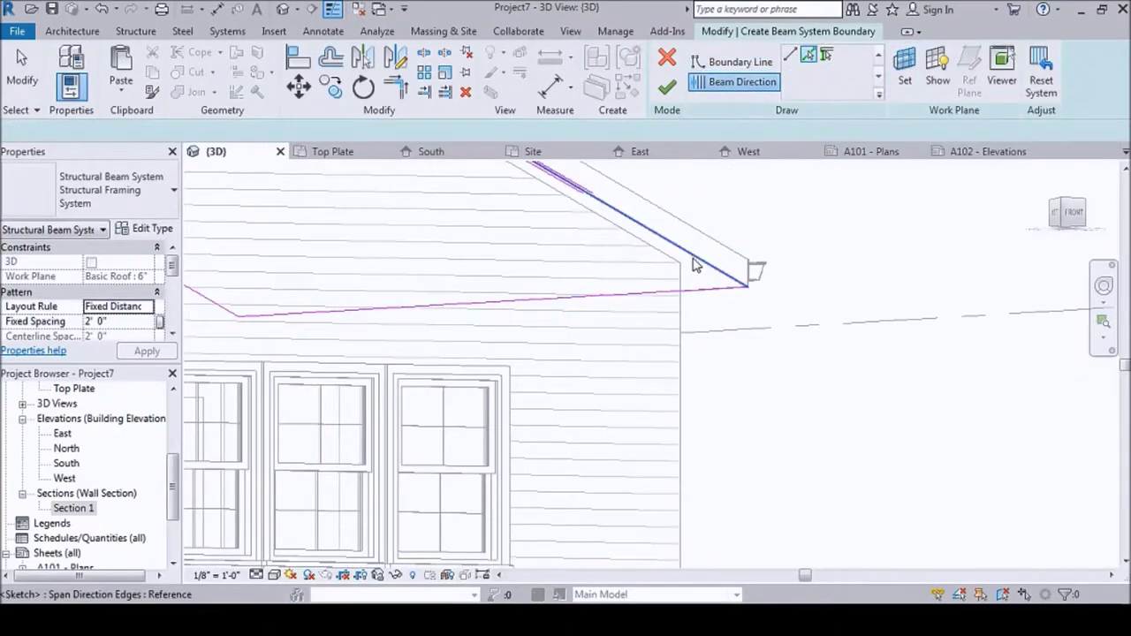
pyautogui.scroll(-2, 172, 291)
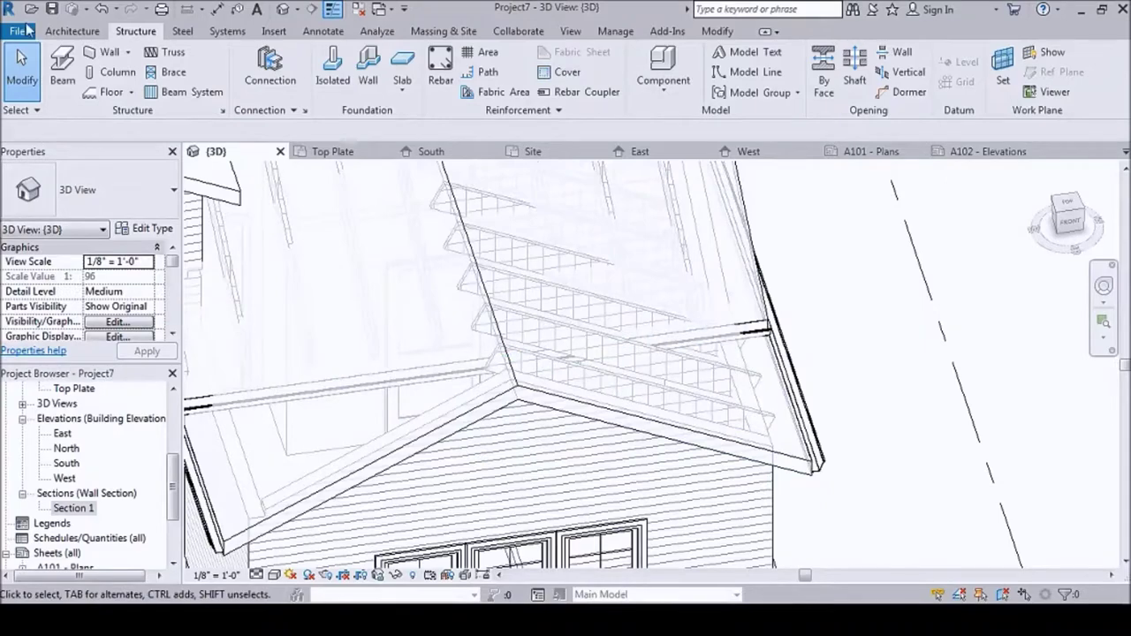
# Finish the new beam system's boundary sketch on that roof plane
pyautogui.press('Escape')
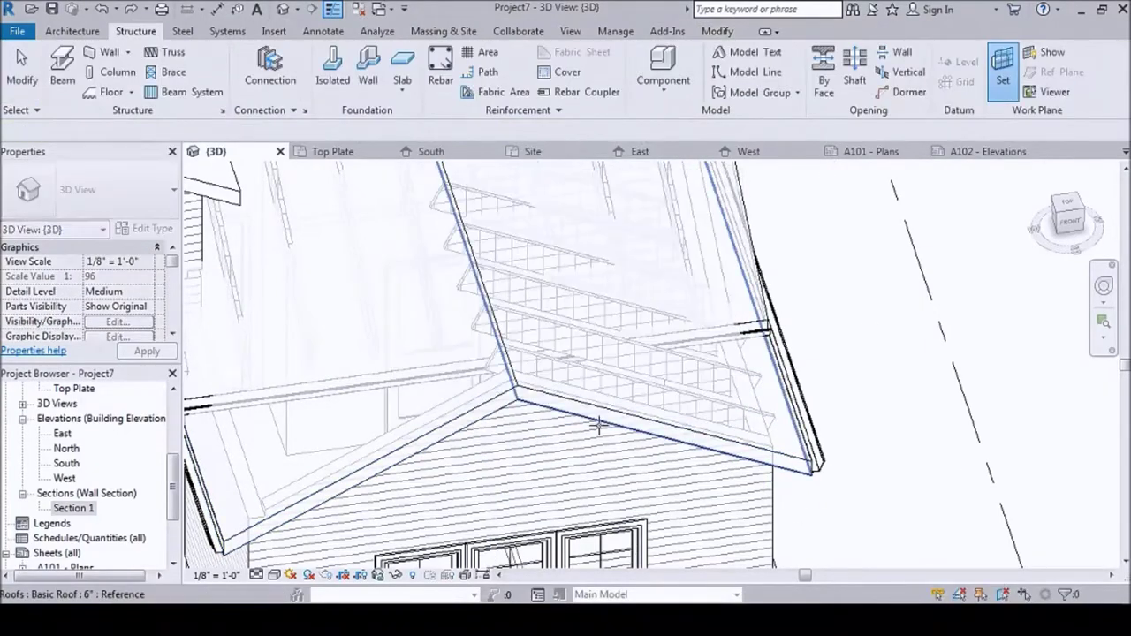
pyautogui.click(655, 444)
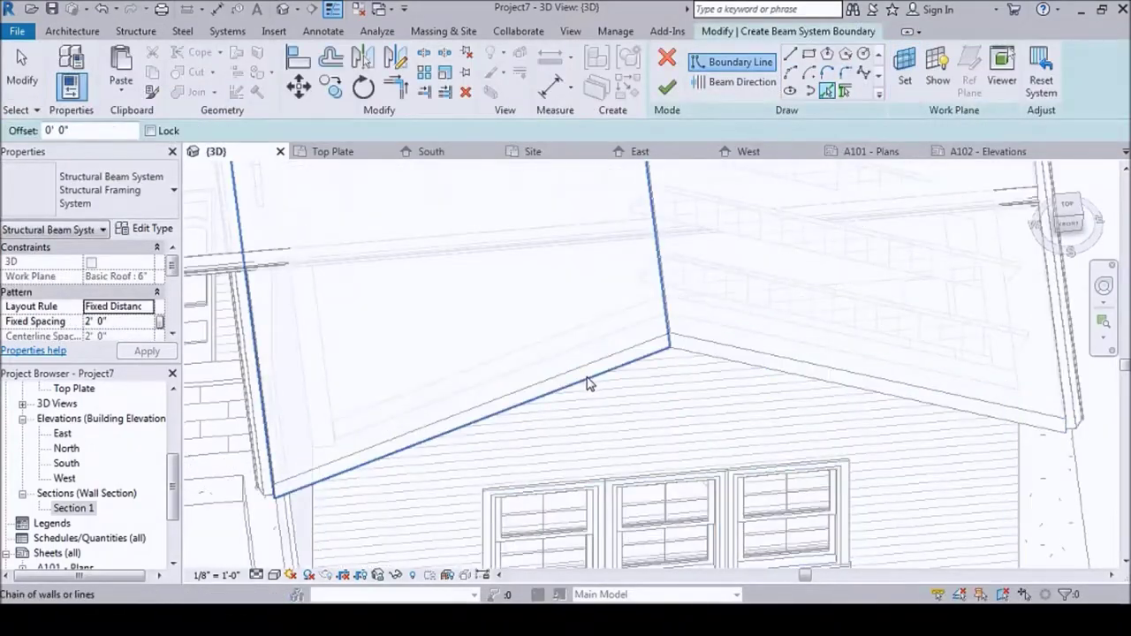
pyautogui.click(666, 87)
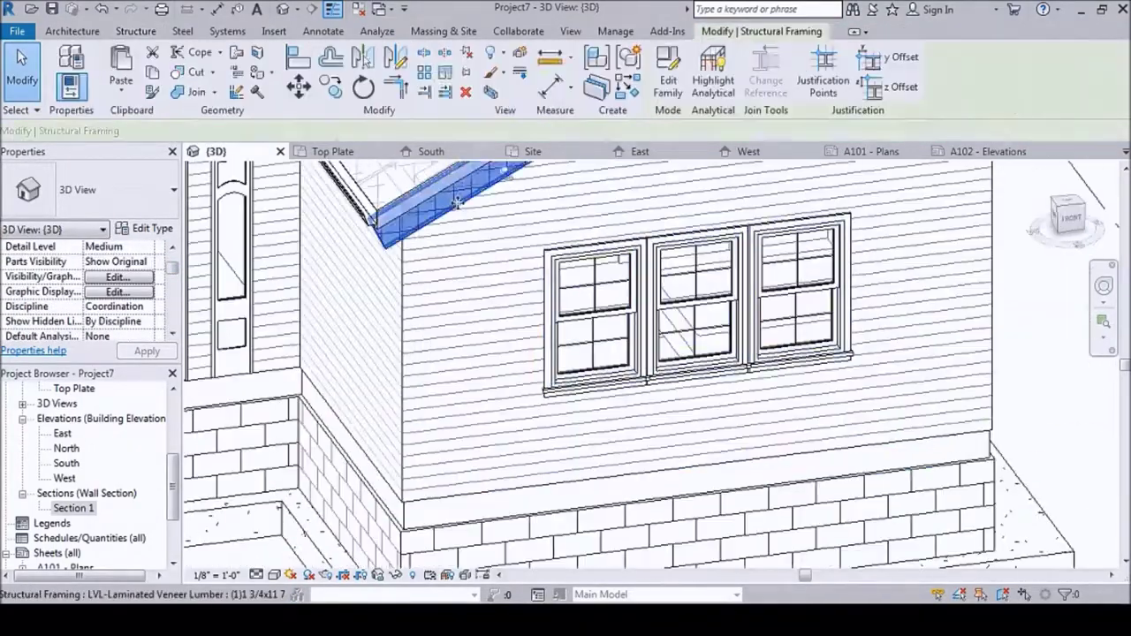